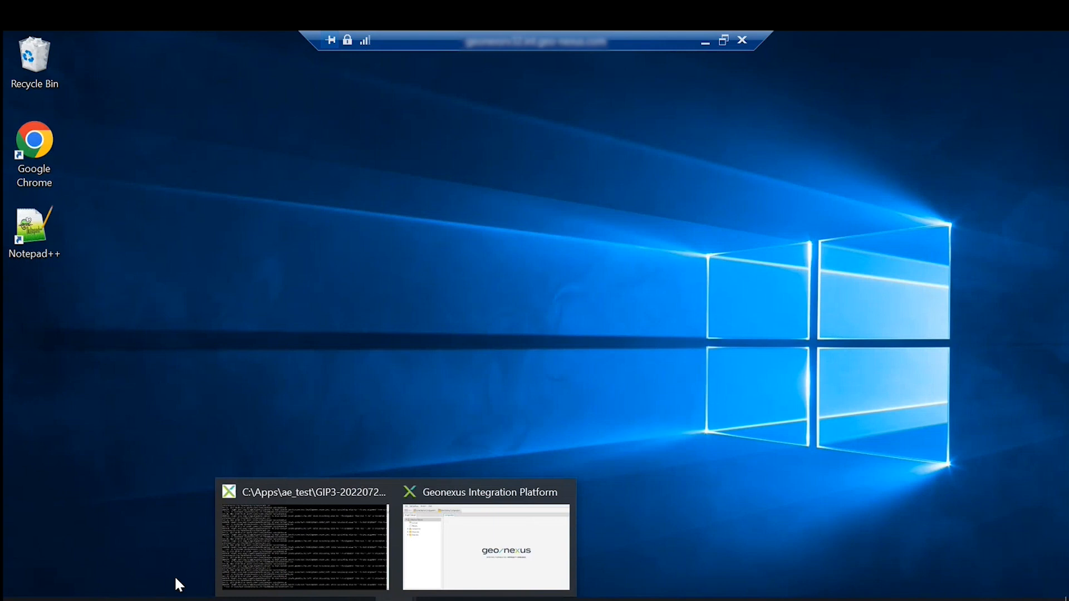
Browse to the C:\Apps\ae_test\GIP3-20220724 folder in File Explorer, look over the GnxIPGui program files, and minimize the window
click(188, 599)
drag(654, 254, 503, 170)
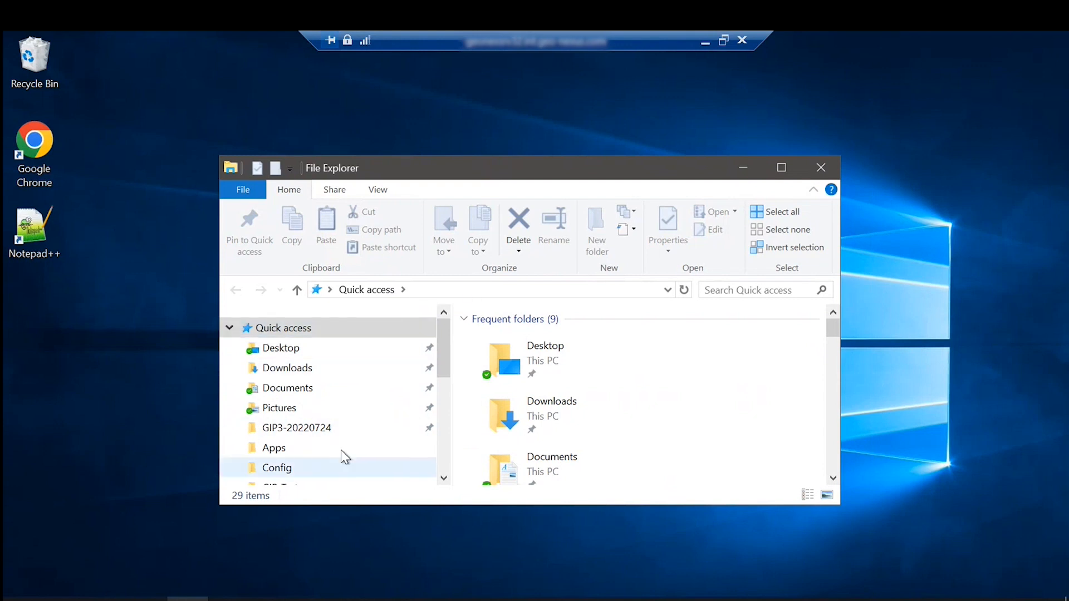
click(340, 449)
double_click(495, 359)
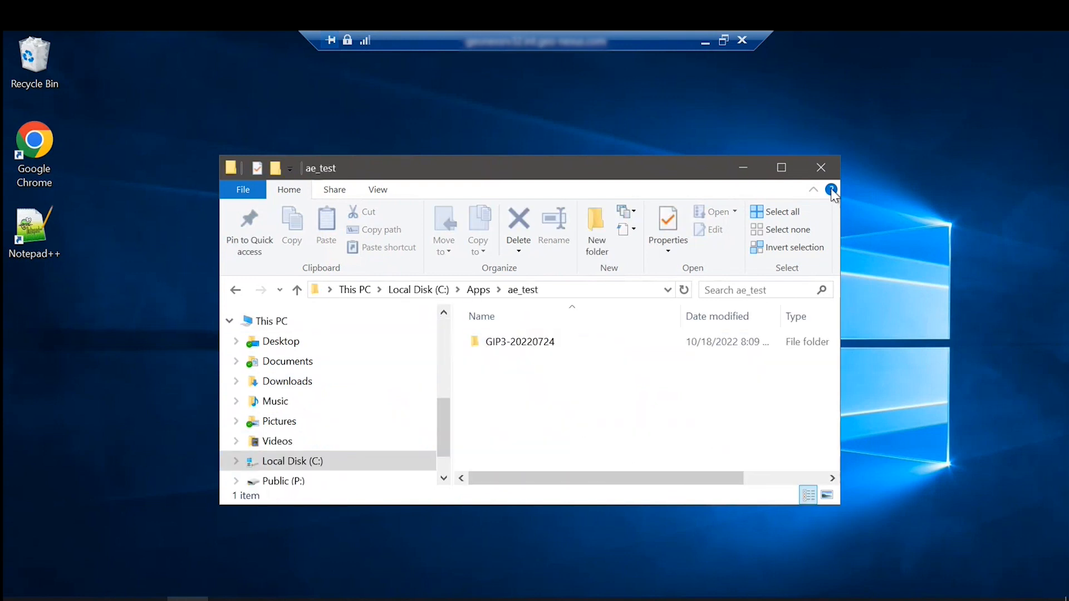
double_click(535, 346)
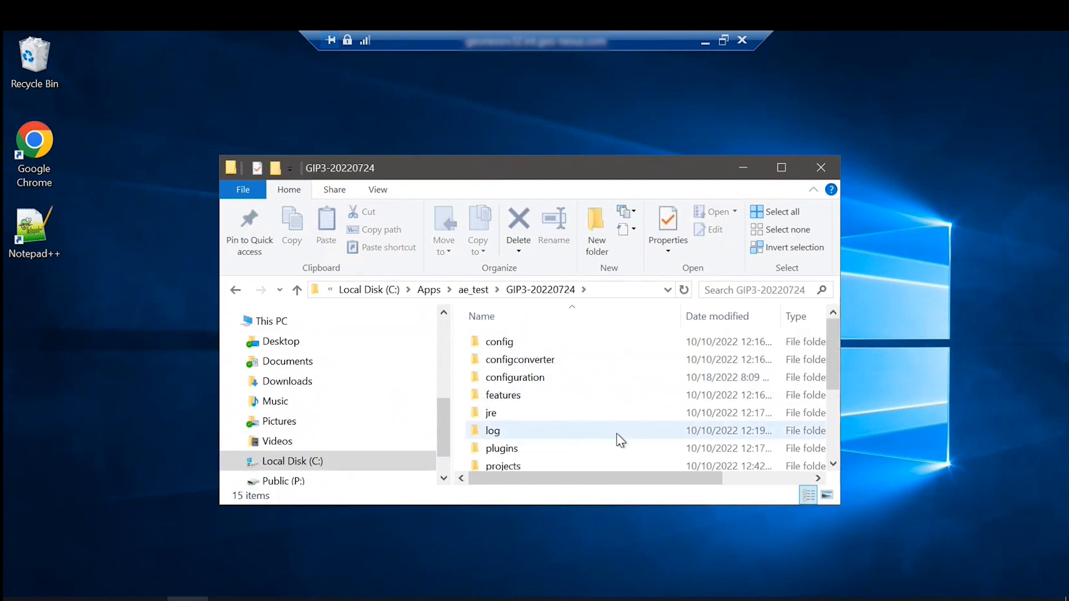
scroll(616, 433, down, 2)
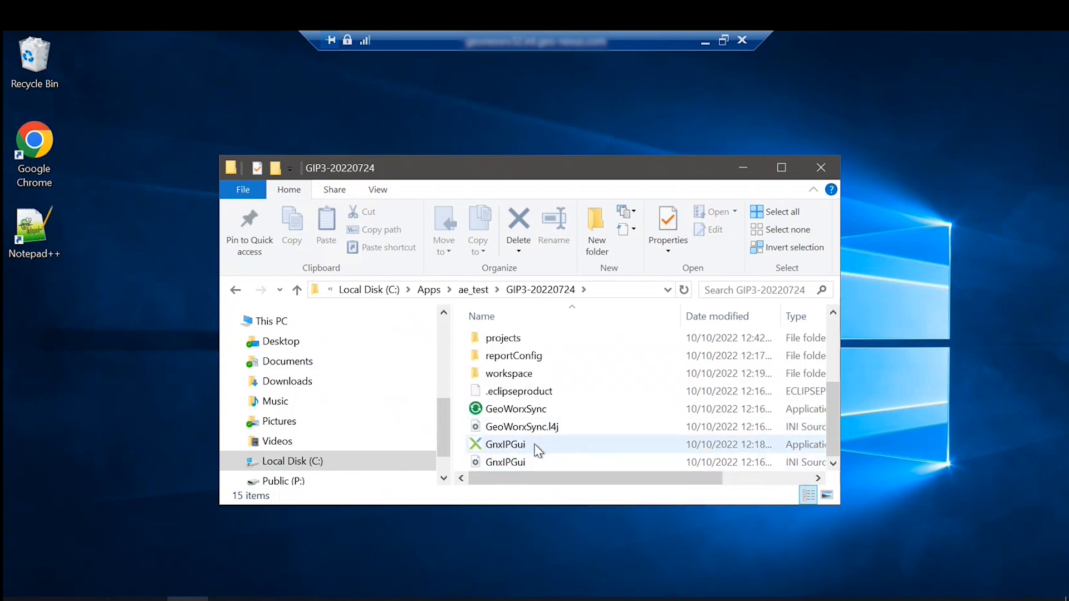
click(742, 167)
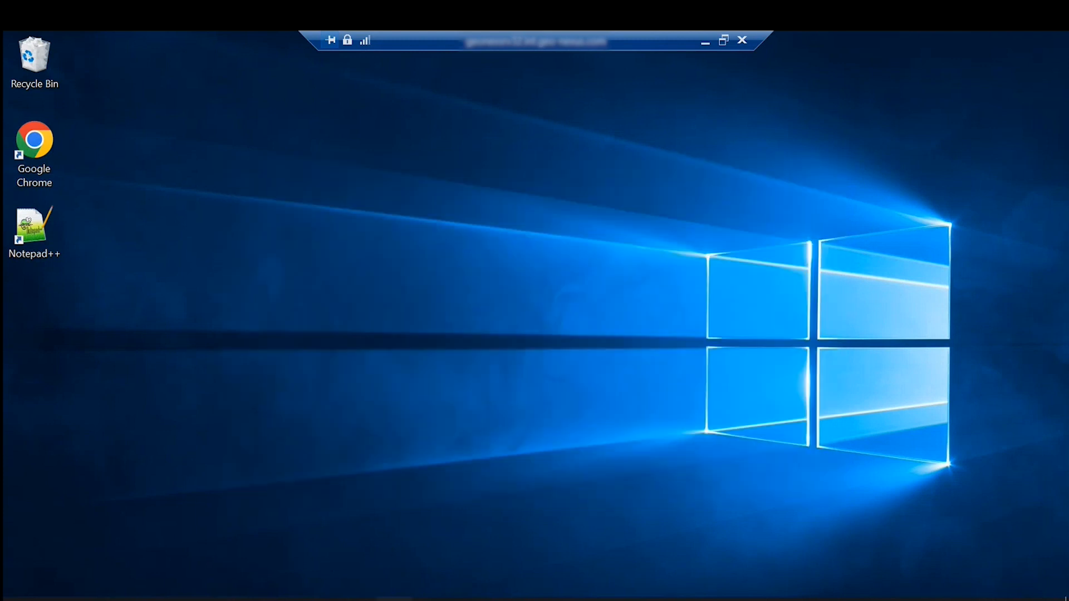
Switch to the Geonexus Integration Platform and start the Synchronizer from the Maximo Webinar project's console
mouse_move(394, 599)
click(523, 511)
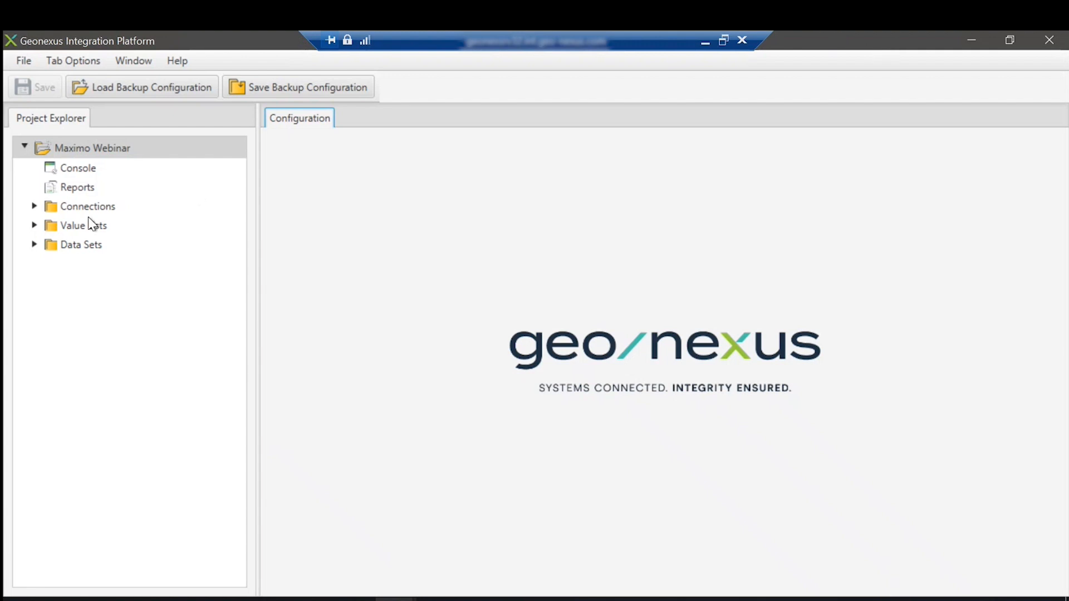
click(26, 148)
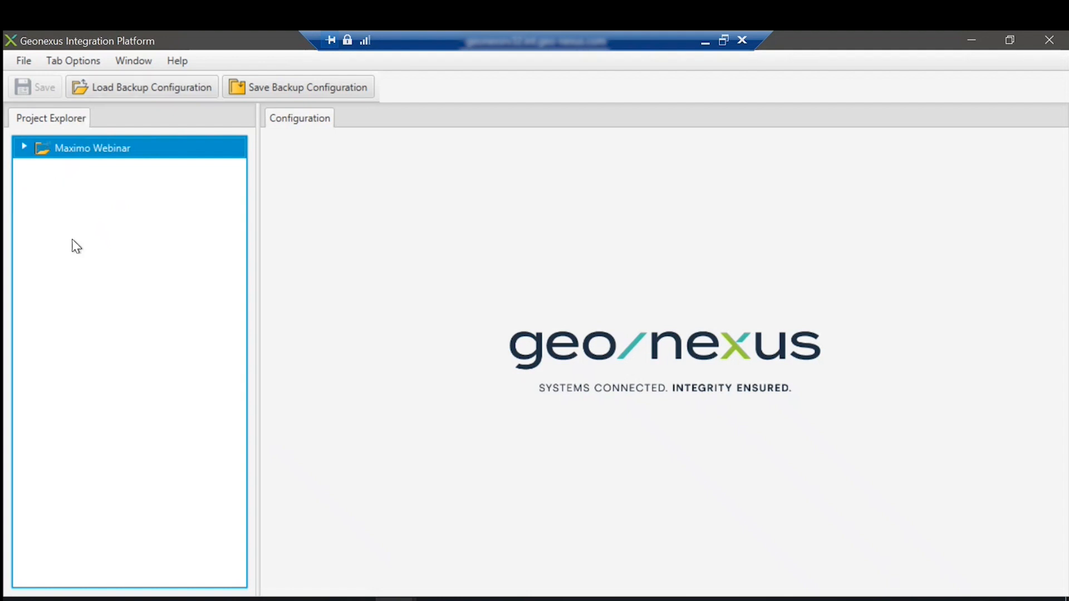
click(24, 147)
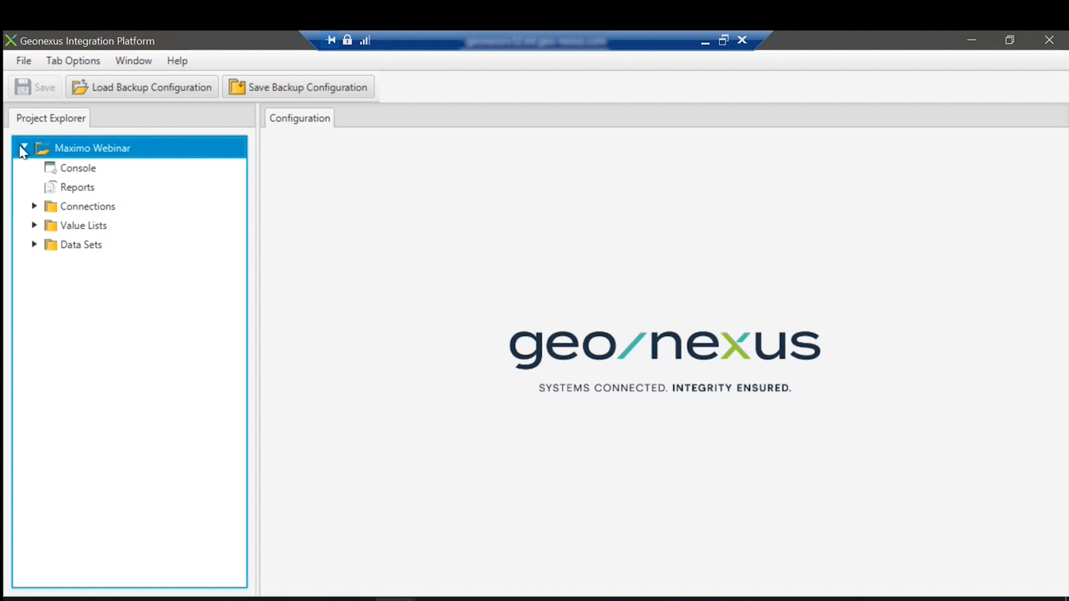
double_click(90, 168)
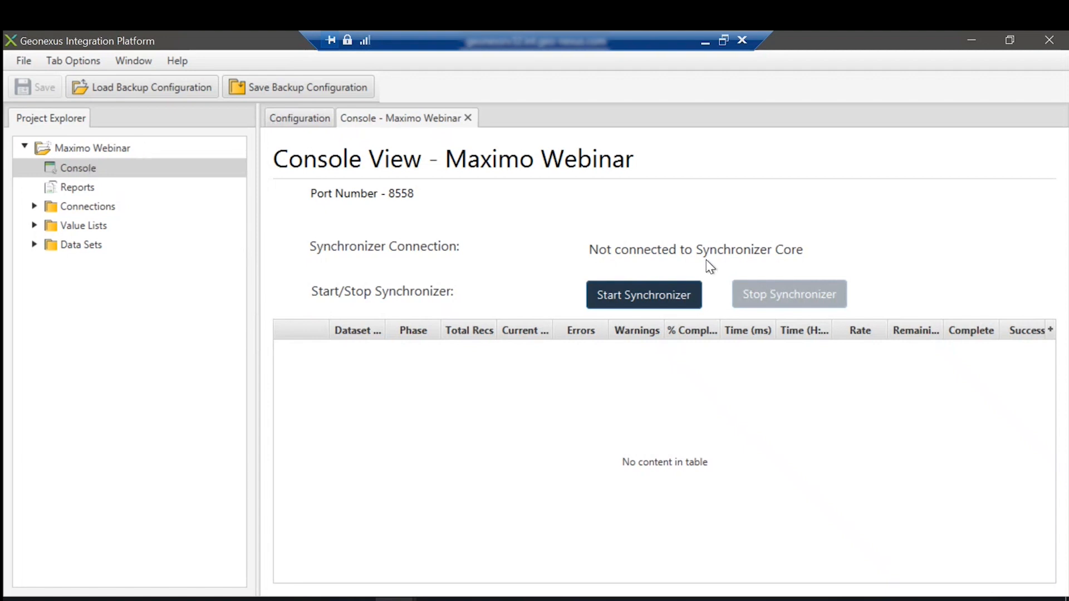
click(639, 300)
View the Maximo Webinar project's reports page and compare it with the console view
click(70, 192)
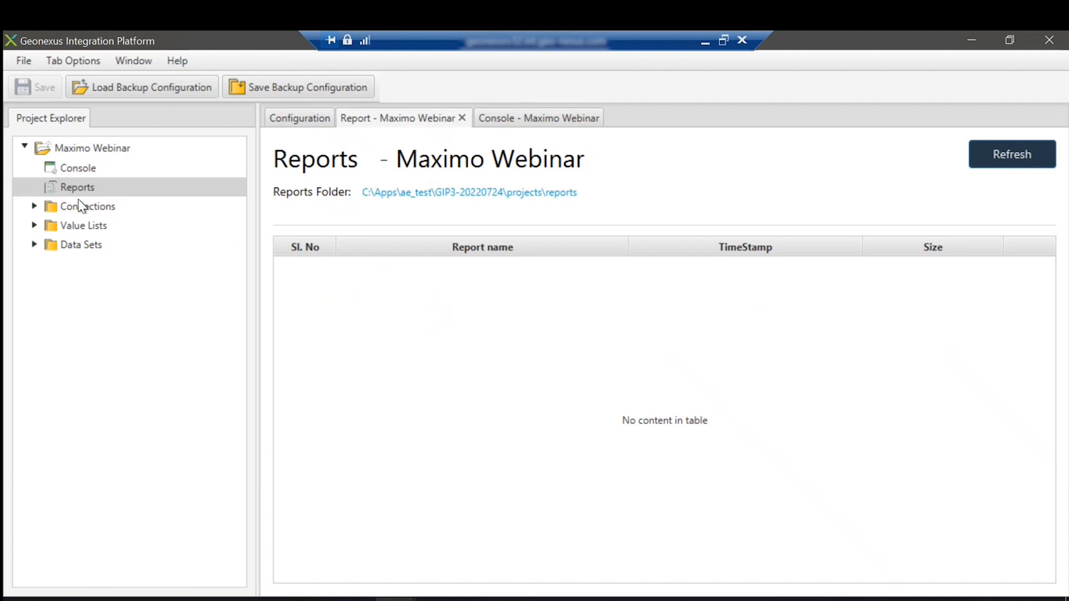
click(473, 396)
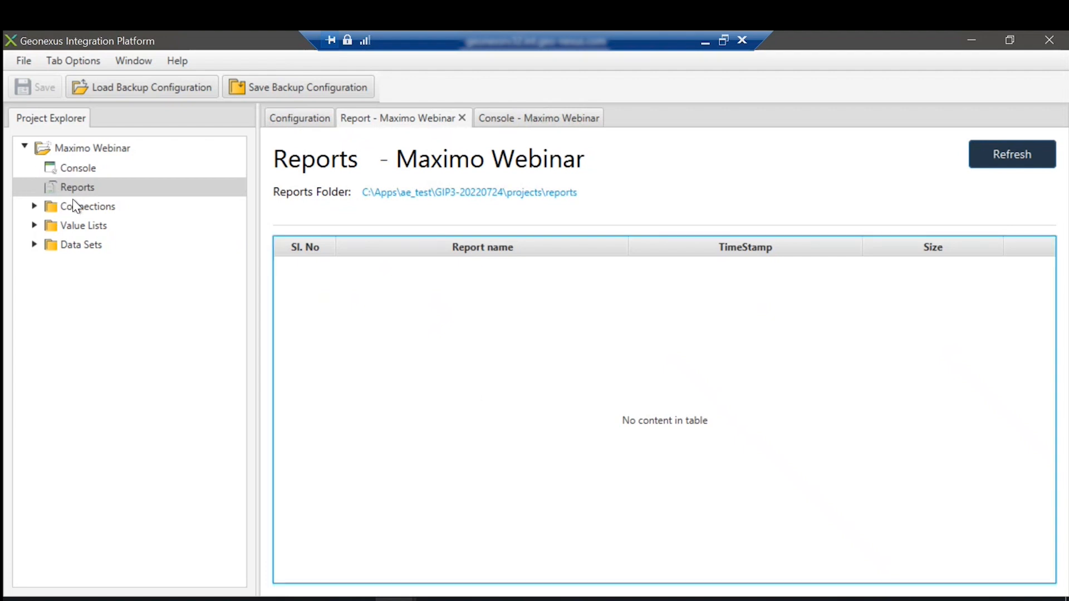
click(543, 119)
click(437, 121)
Open the Maximo Webinar project properties and view the general and recipients sections of its notification properties
click(92, 149)
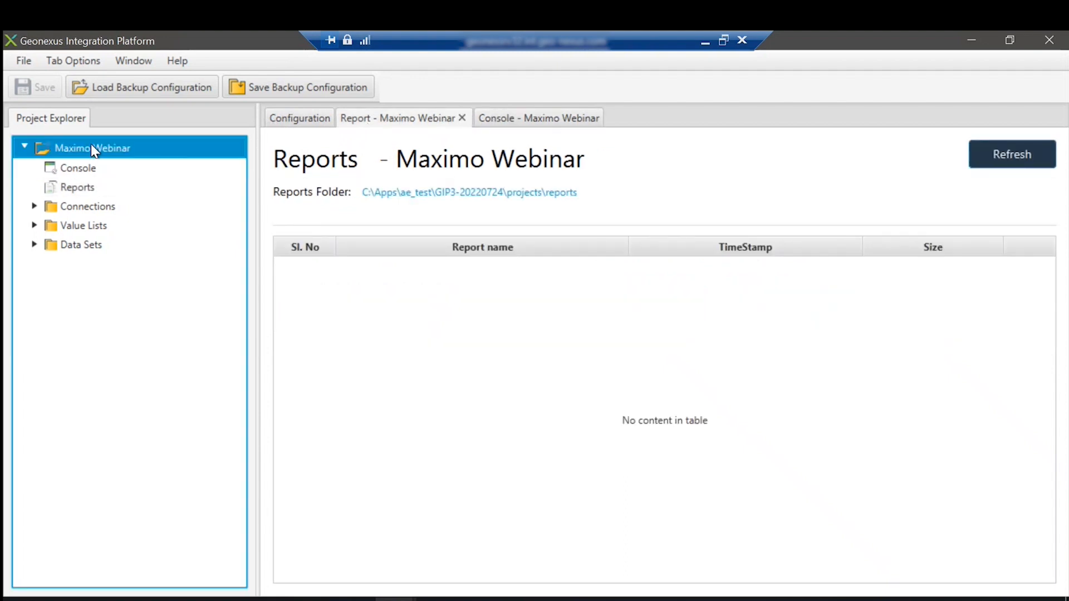
double_click(92, 148)
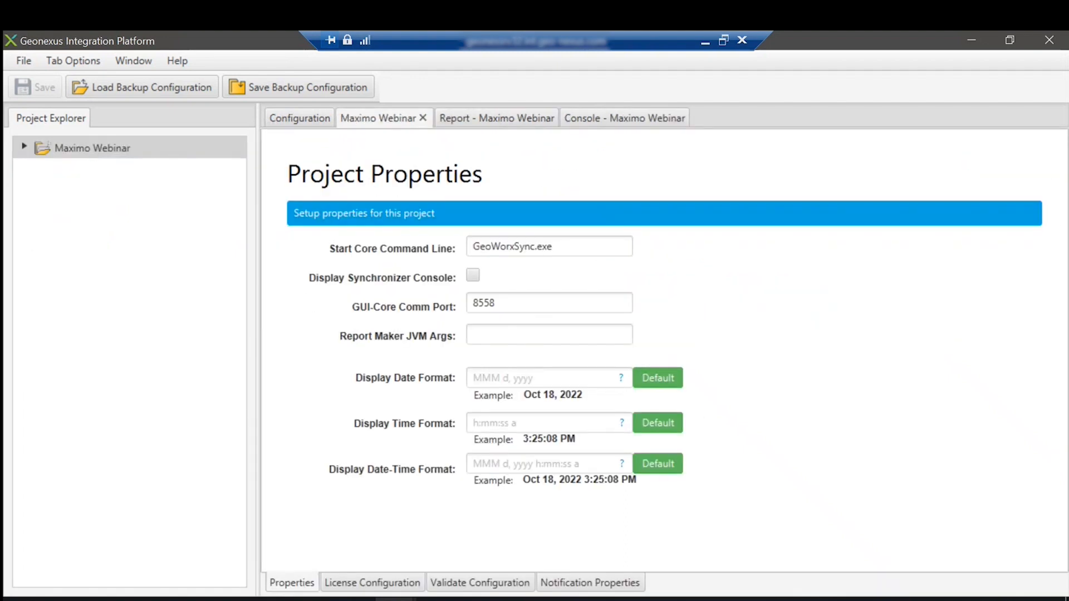
click(590, 582)
click(347, 258)
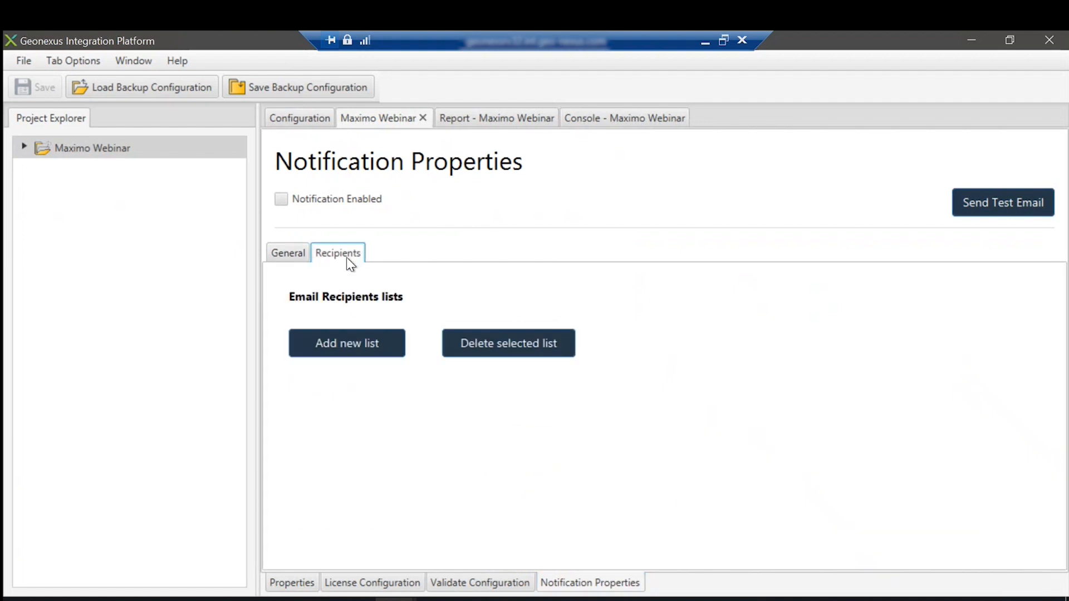
click(292, 258)
click(342, 259)
Add a new email recipients list and expand it to review its reporting, attachment and dataset options
click(334, 342)
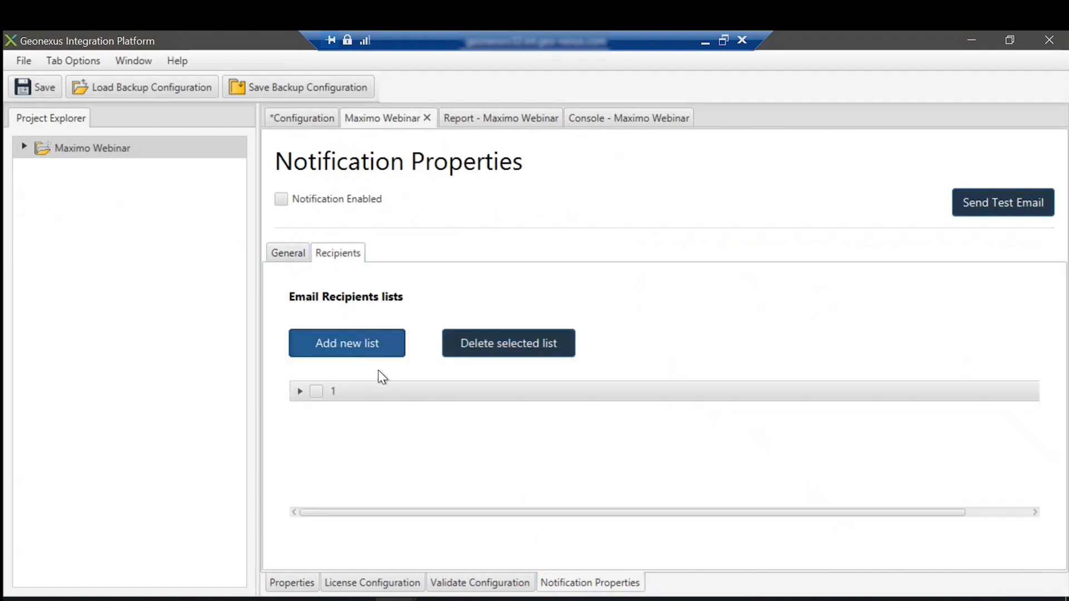
click(307, 391)
click(308, 391)
click(303, 392)
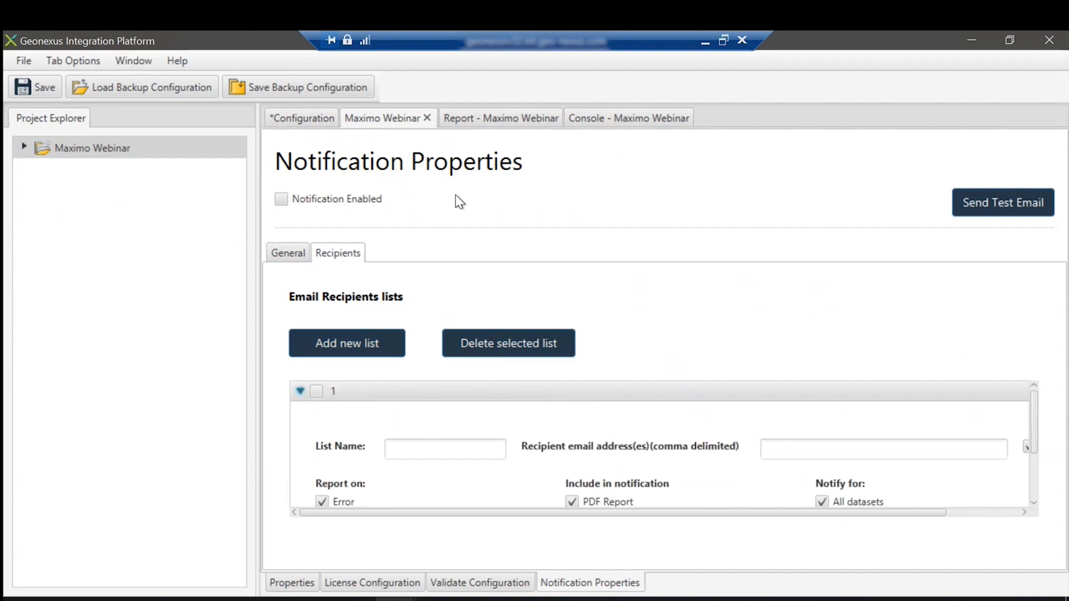
scroll(370, 463, down, 4)
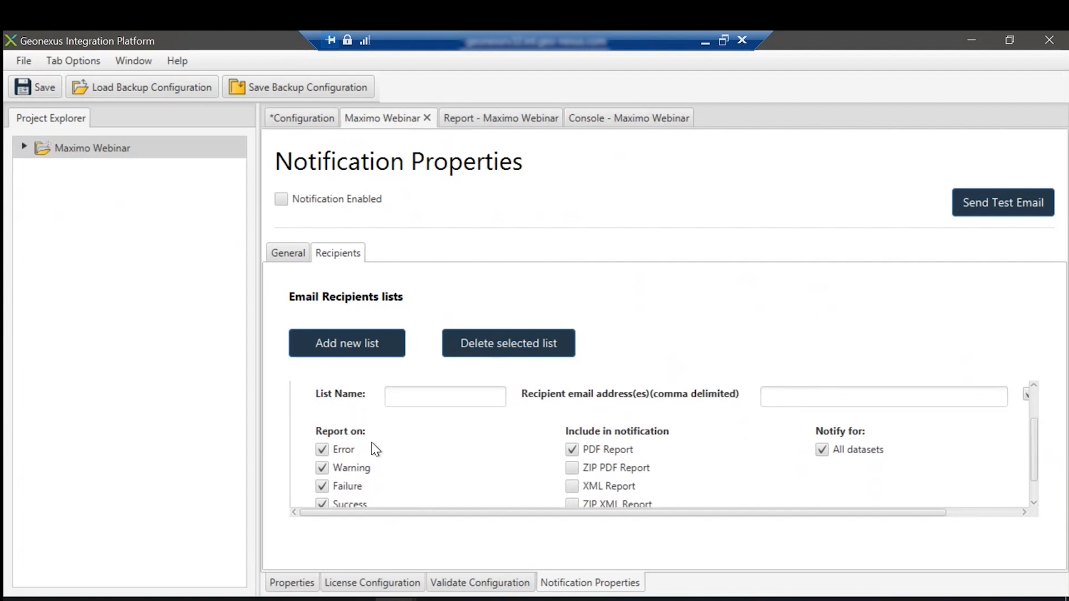
scroll(369, 448, down, 1)
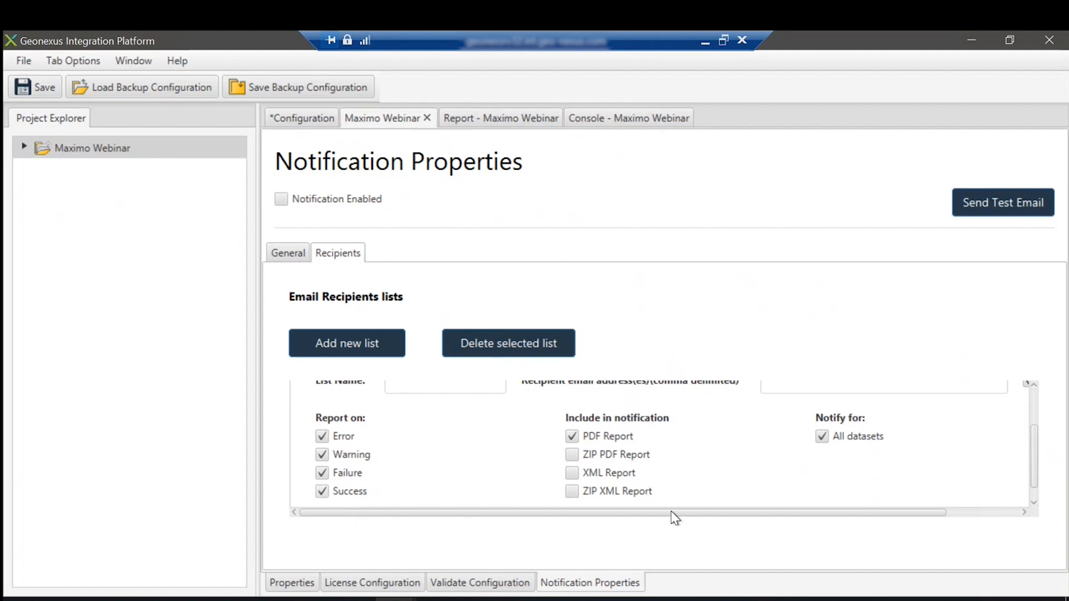
Open the Maximo REST connection of the Maximo Webinar project and check which authentication types it offers
click(24, 146)
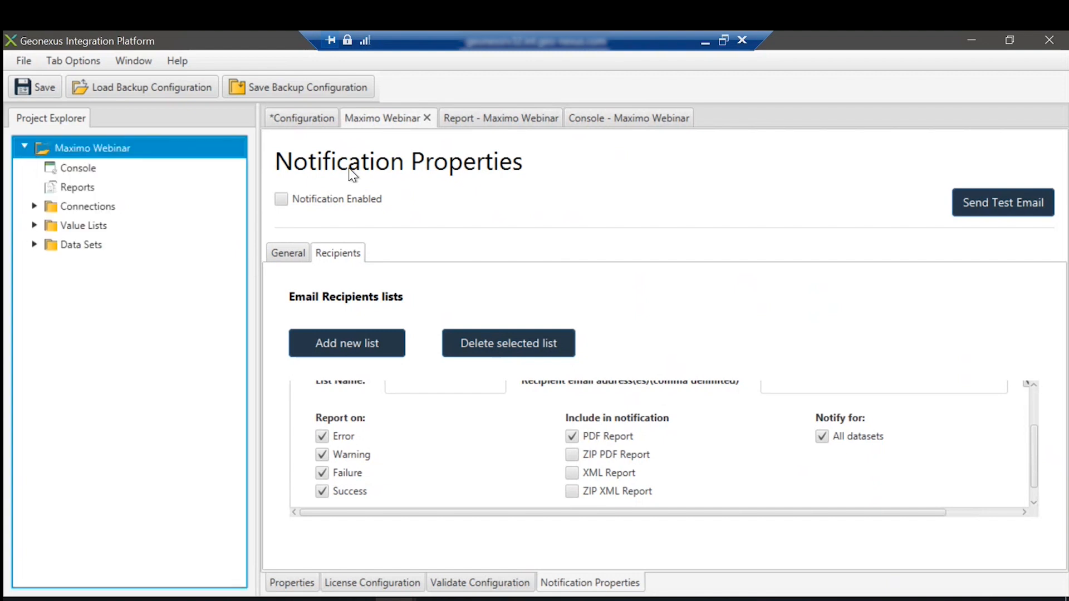
click(127, 204)
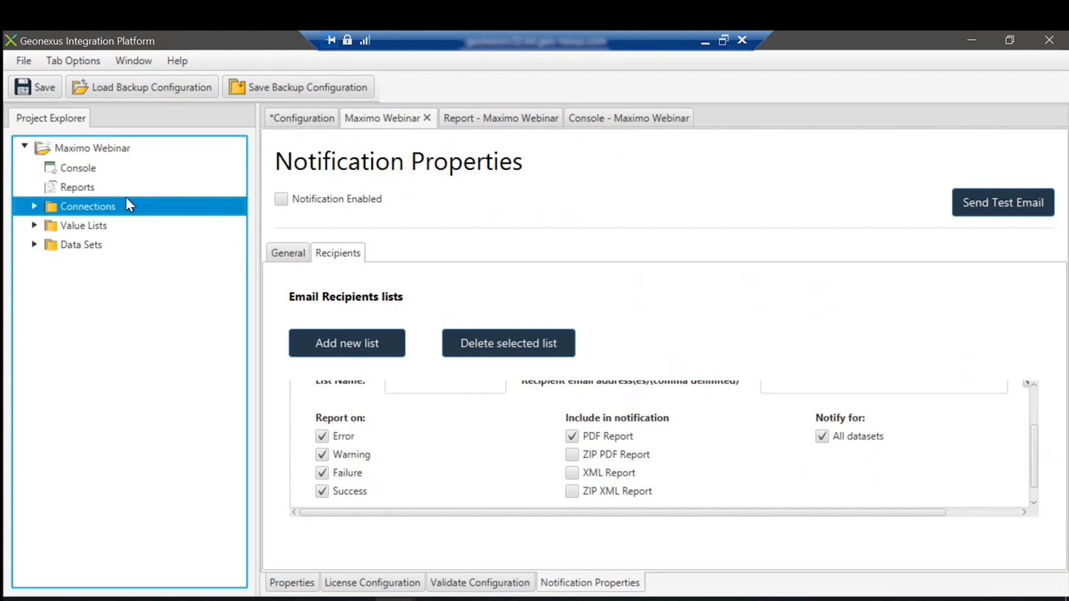
click(34, 206)
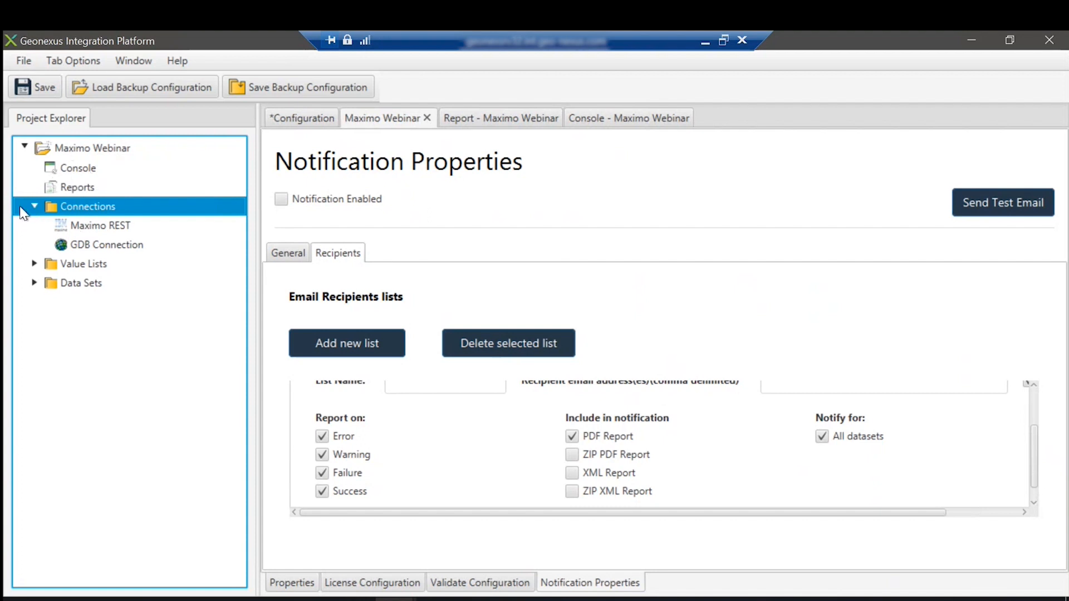
double_click(106, 226)
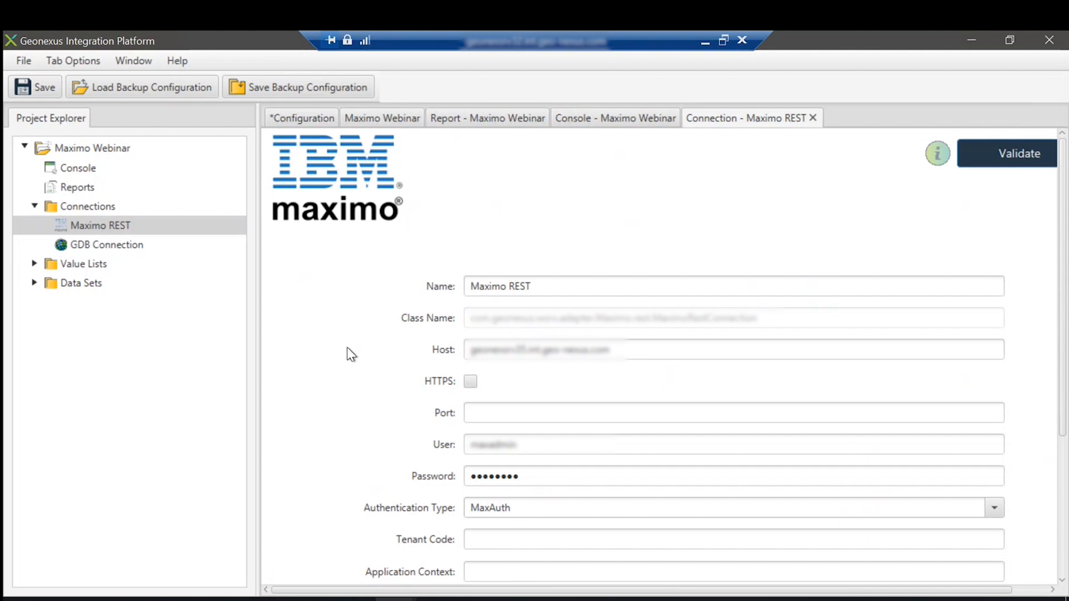
scroll(334, 351, down, 2)
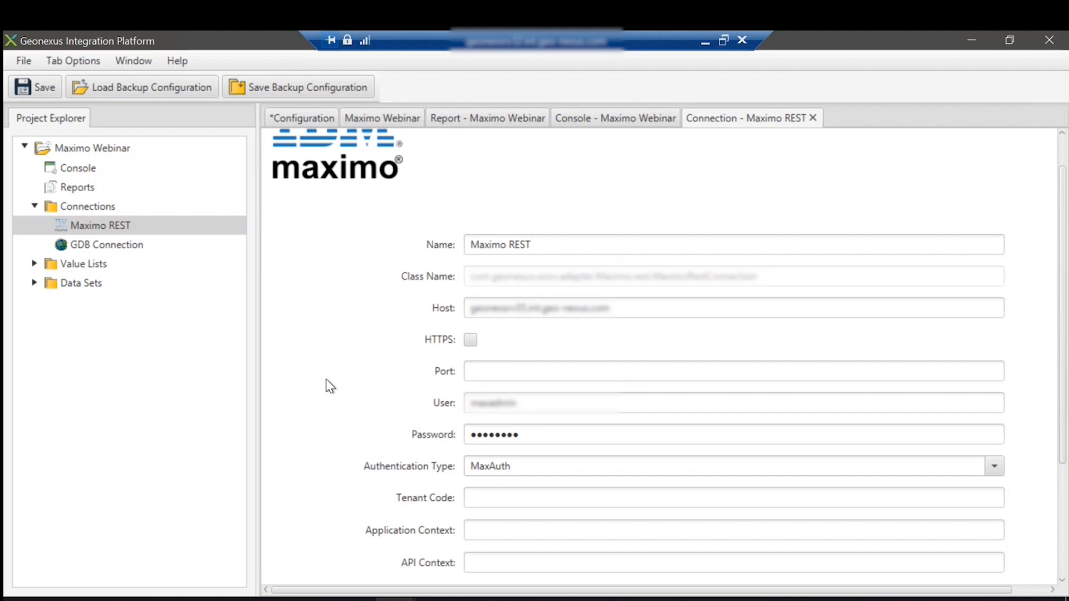
scroll(330, 385, down, 1)
click(997, 441)
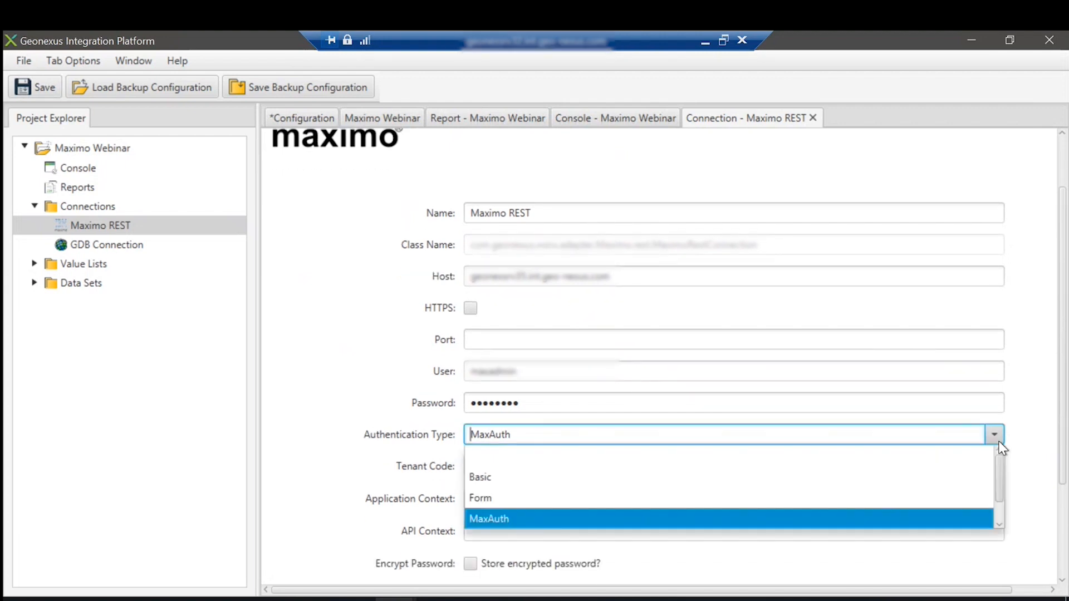
click(999, 442)
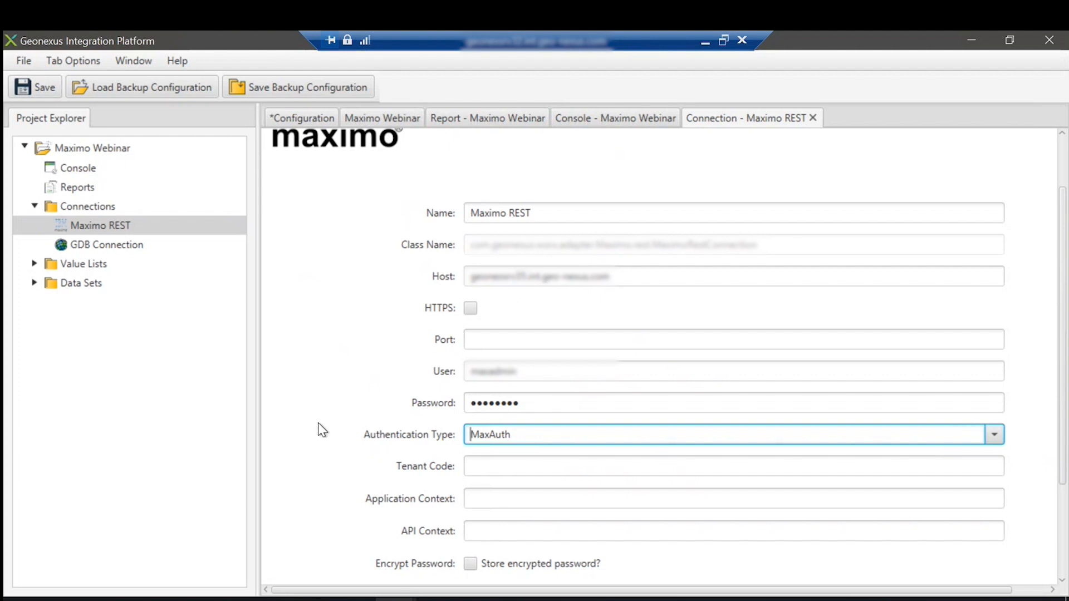
Review the Maximo REST connection's context, password encryption and certificate verification settings
scroll(322, 429, down, 3)
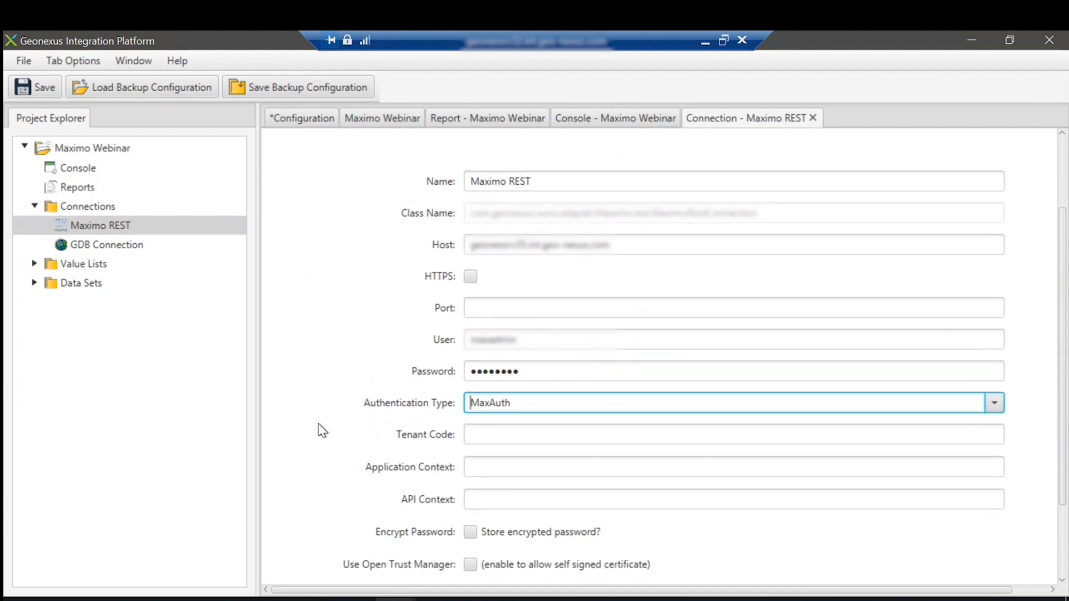
scroll(322, 430, down, 3)
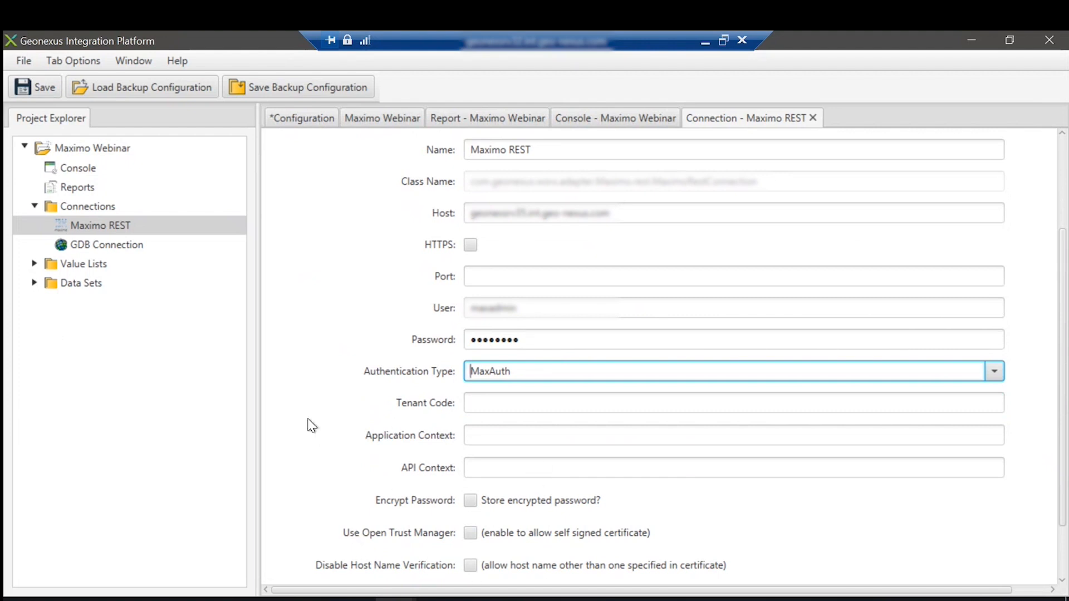
scroll(309, 425, down, 5)
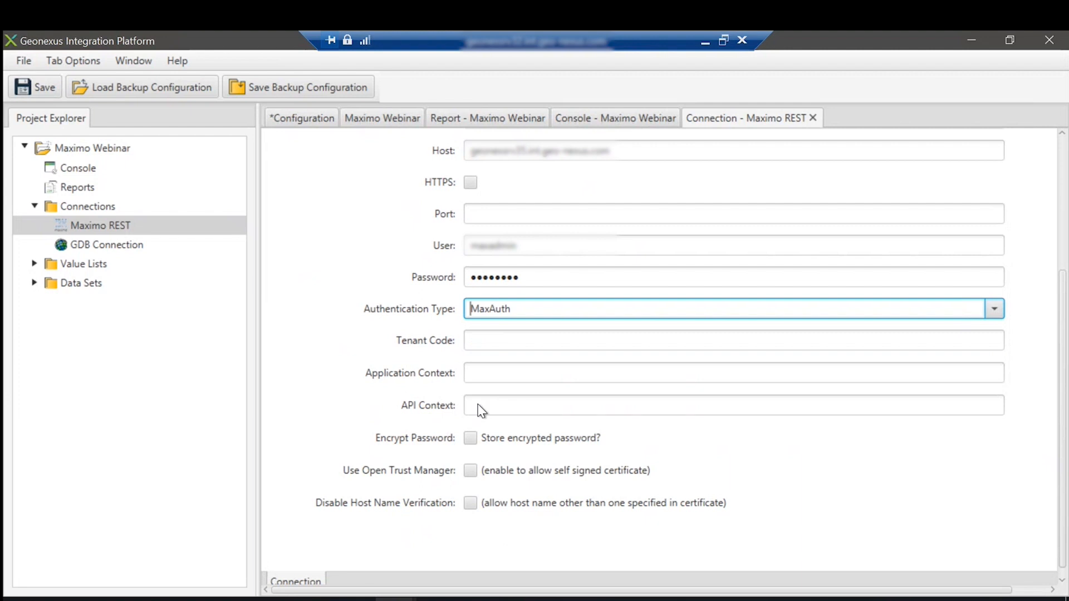
scroll(389, 418, up, 5)
scroll(390, 417, up, 9)
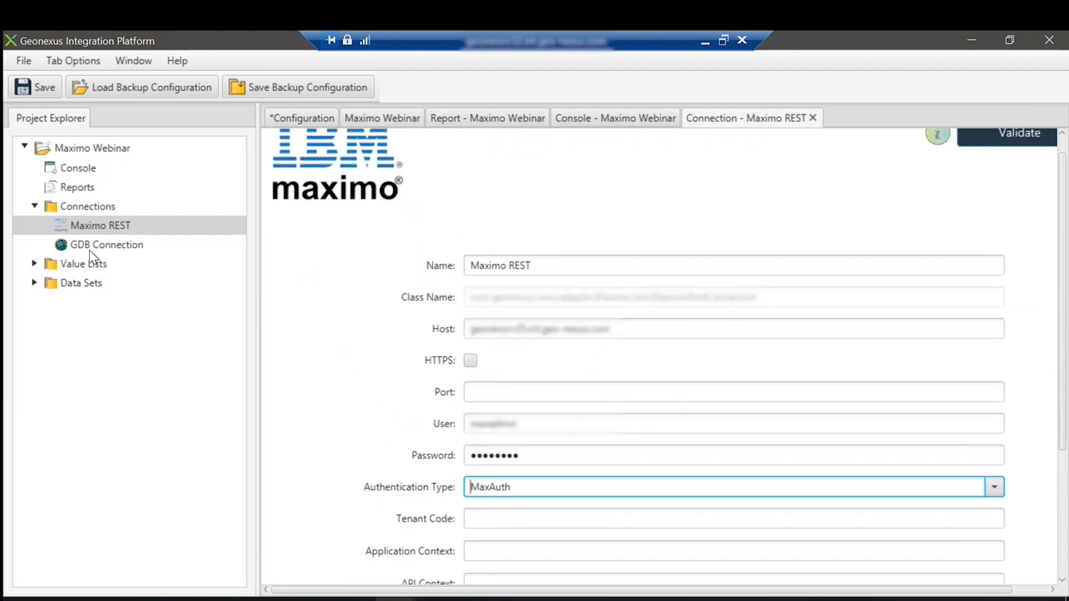
View the GDB Connection settings and the types of new connection that can be added to the project
click(95, 245)
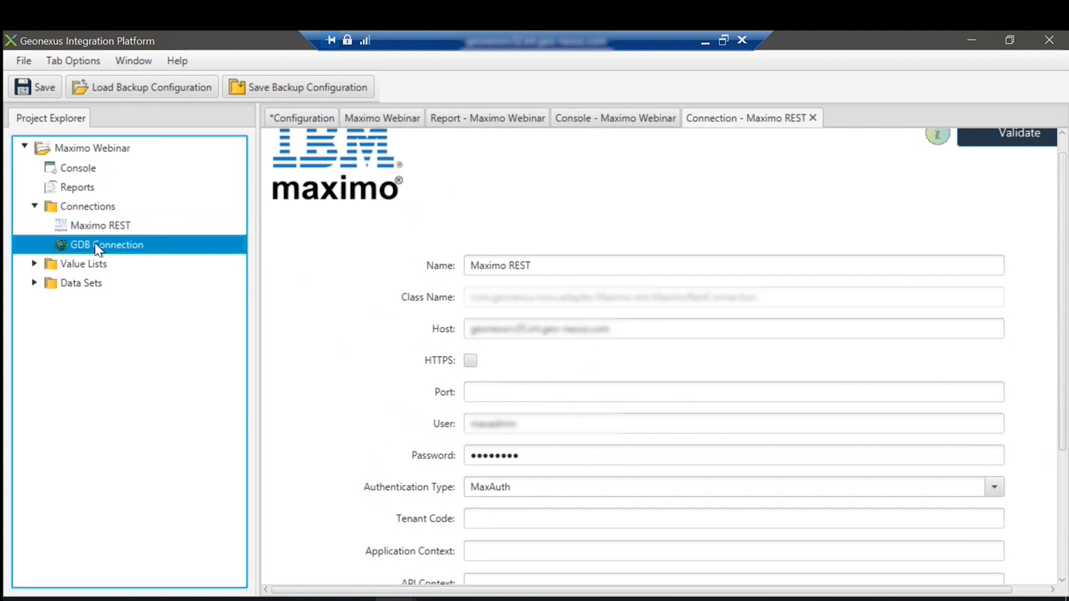
double_click(94, 245)
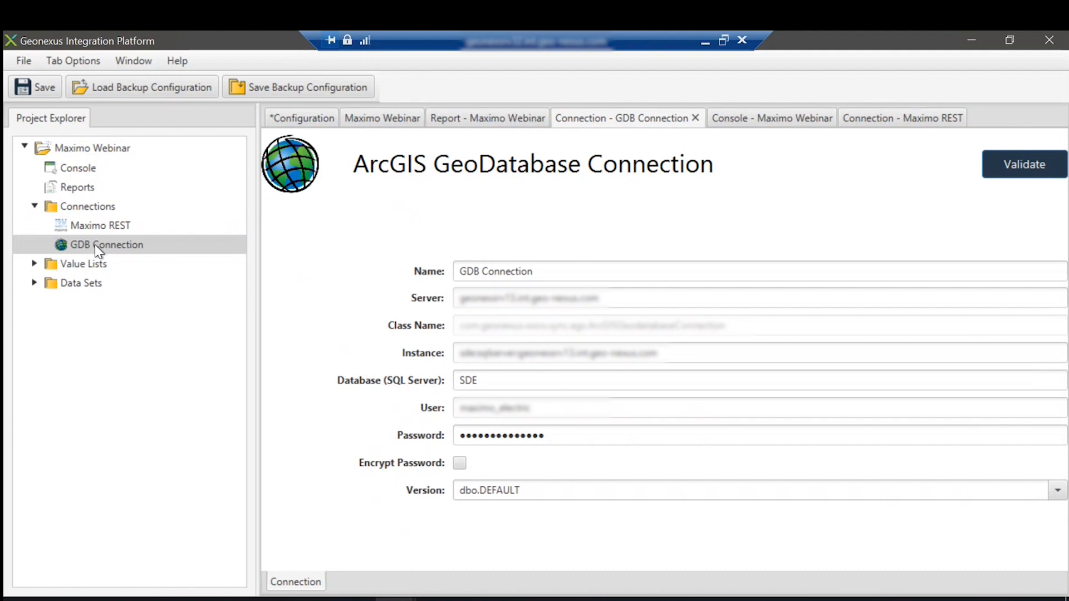
right_click(105, 210)
mouse_move(161, 223)
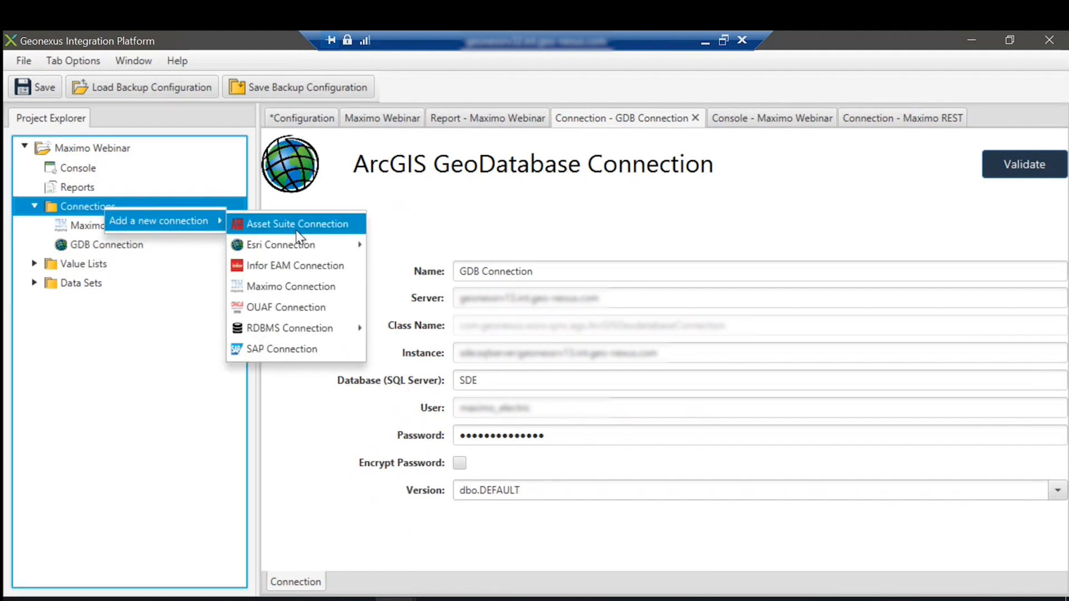
mouse_move(286, 245)
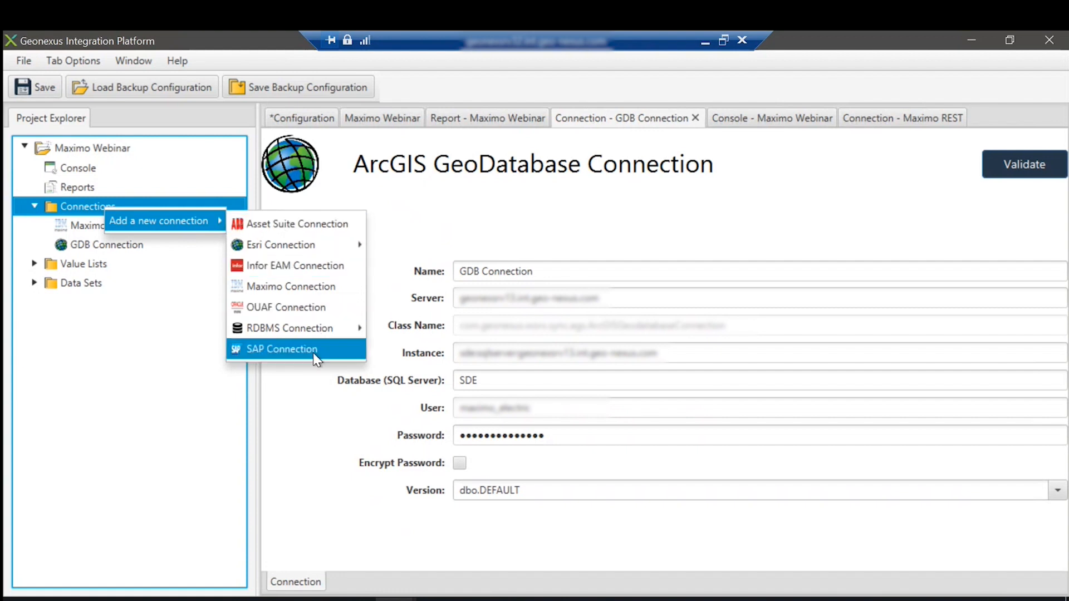
click(412, 214)
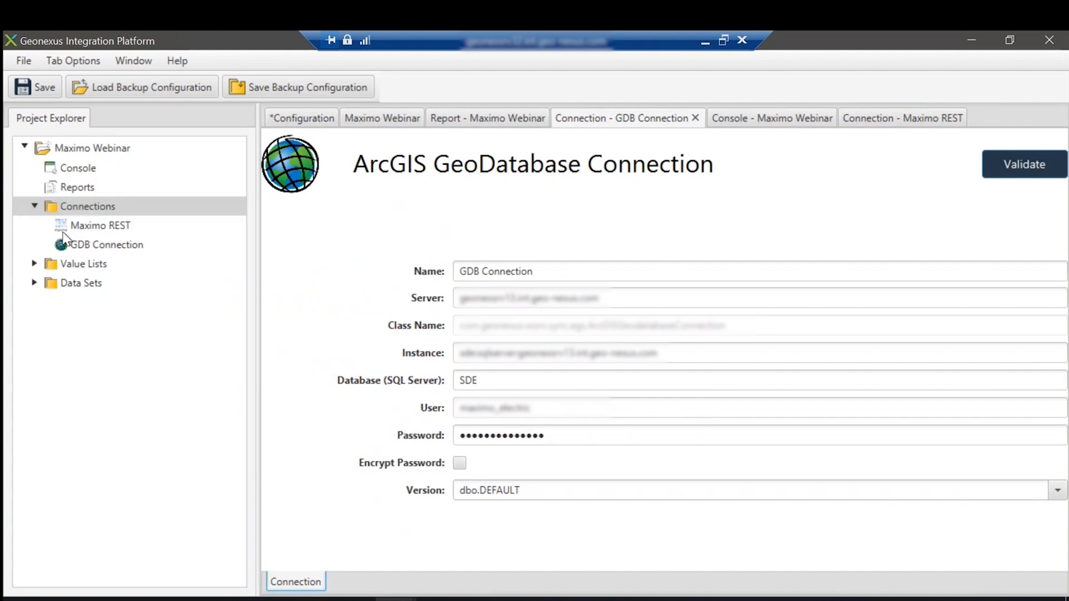
click(96, 247)
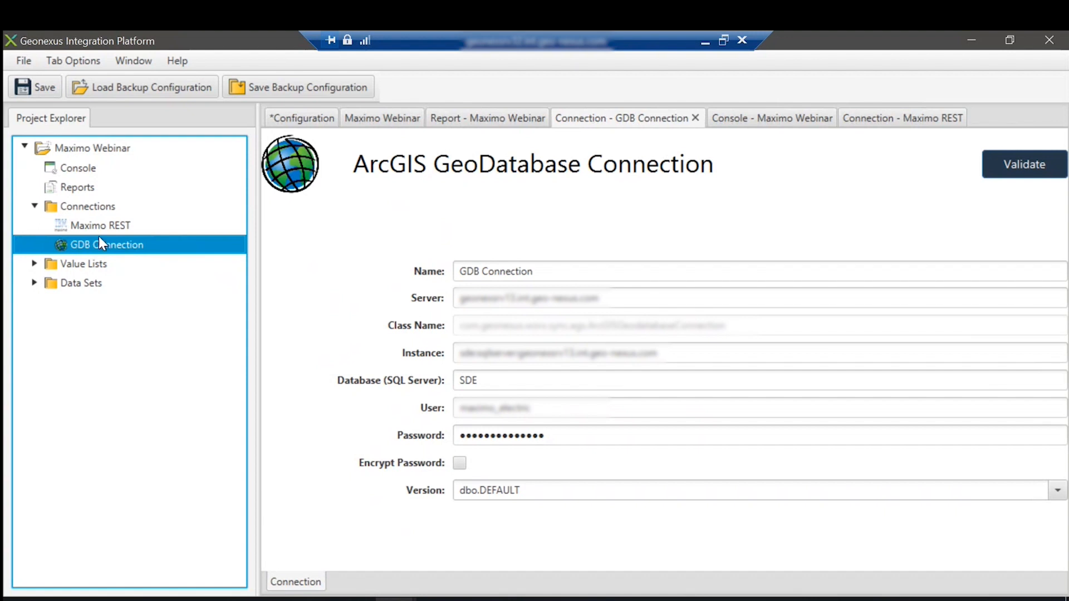
Validate the GDB Connection and the Maximo REST connection, dismissing each validation report
click(1022, 174)
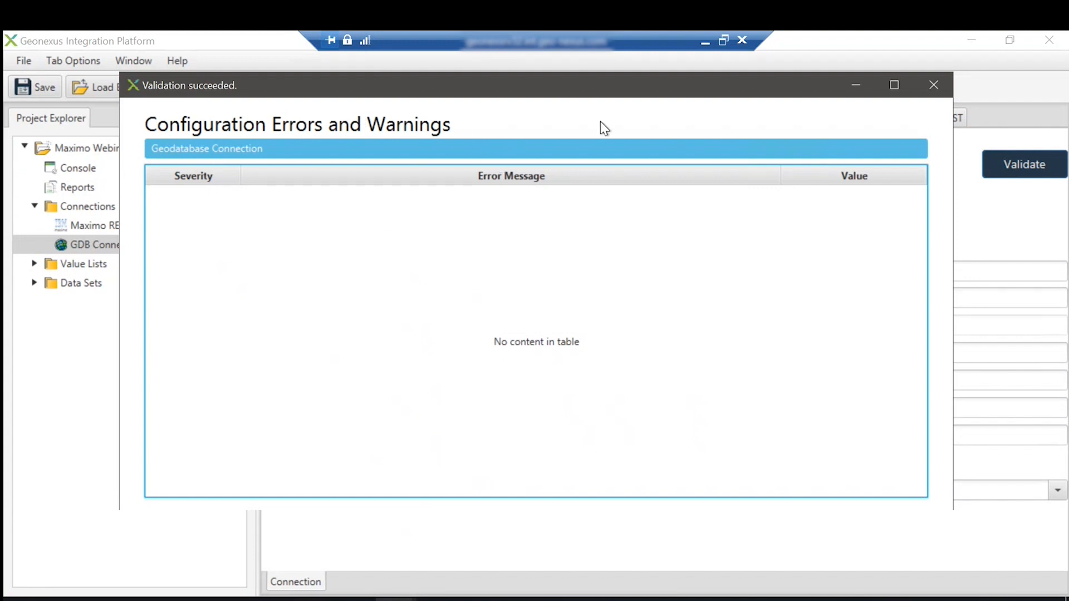
click(947, 86)
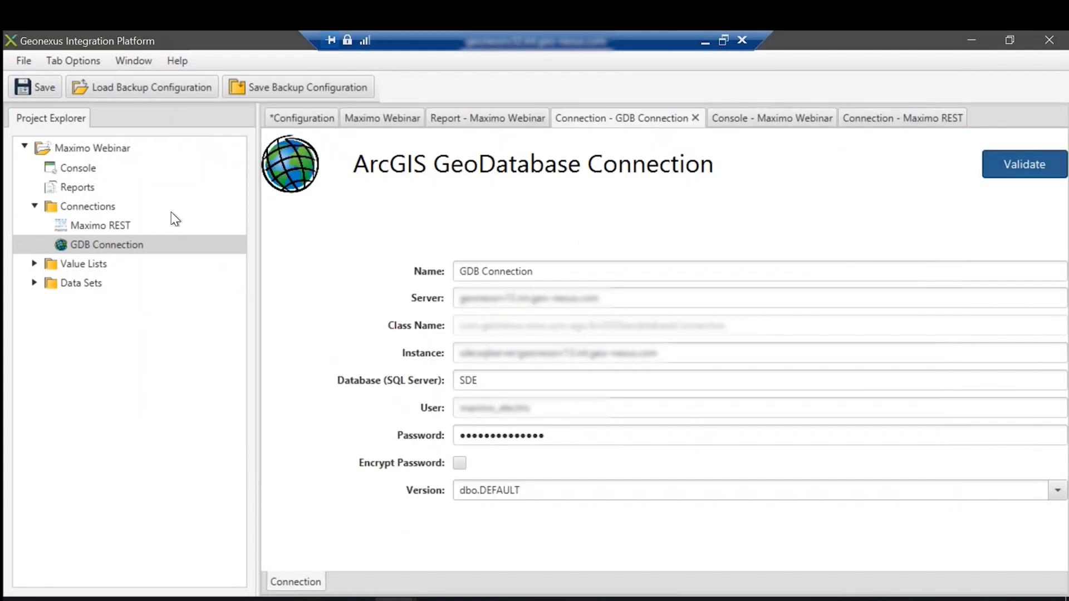
click(139, 223)
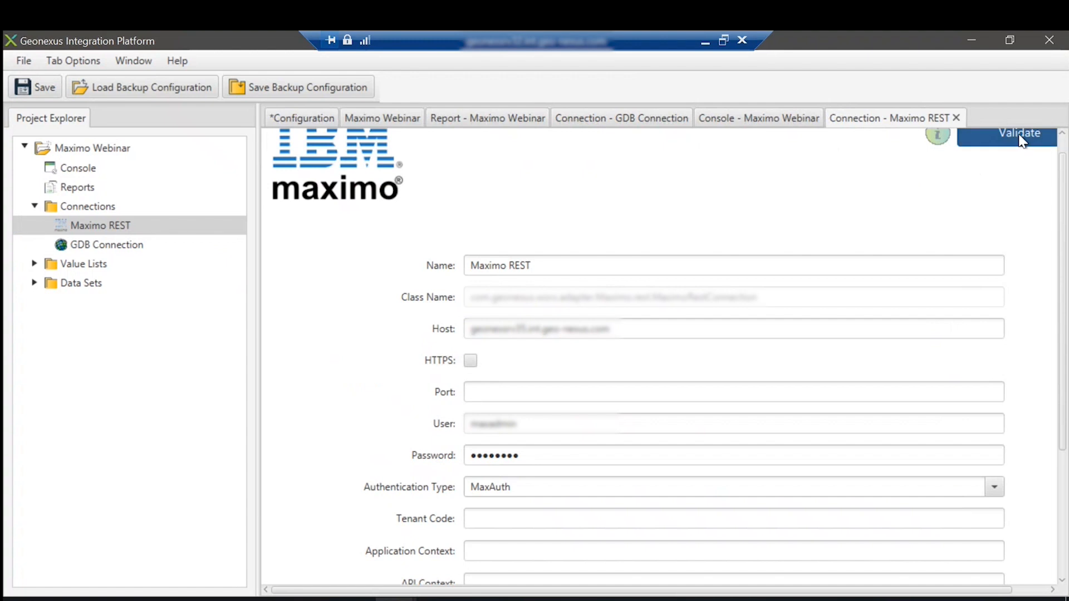
click(1021, 138)
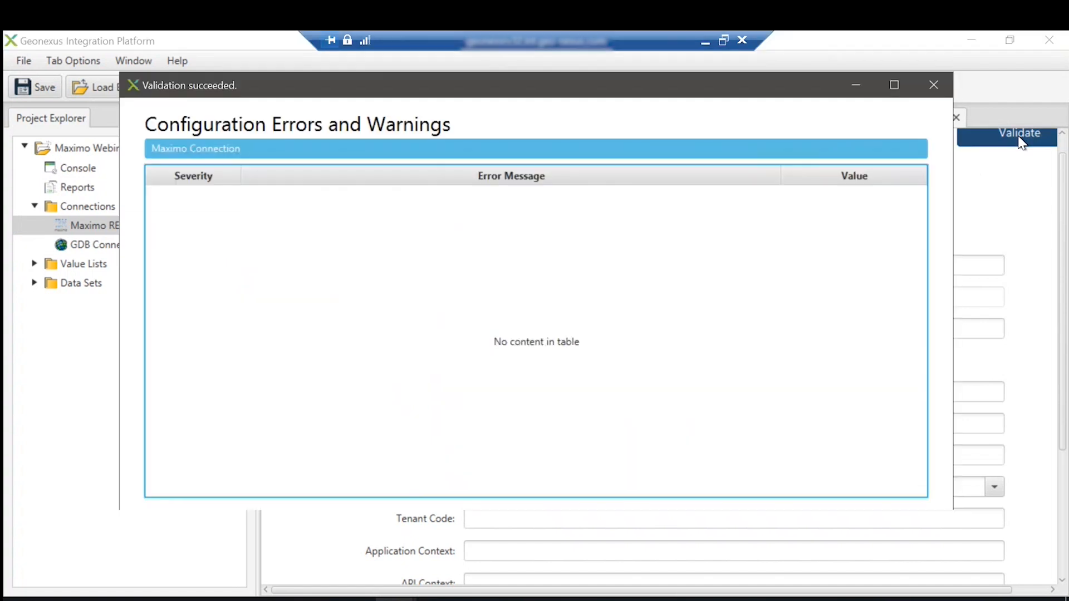
click(933, 85)
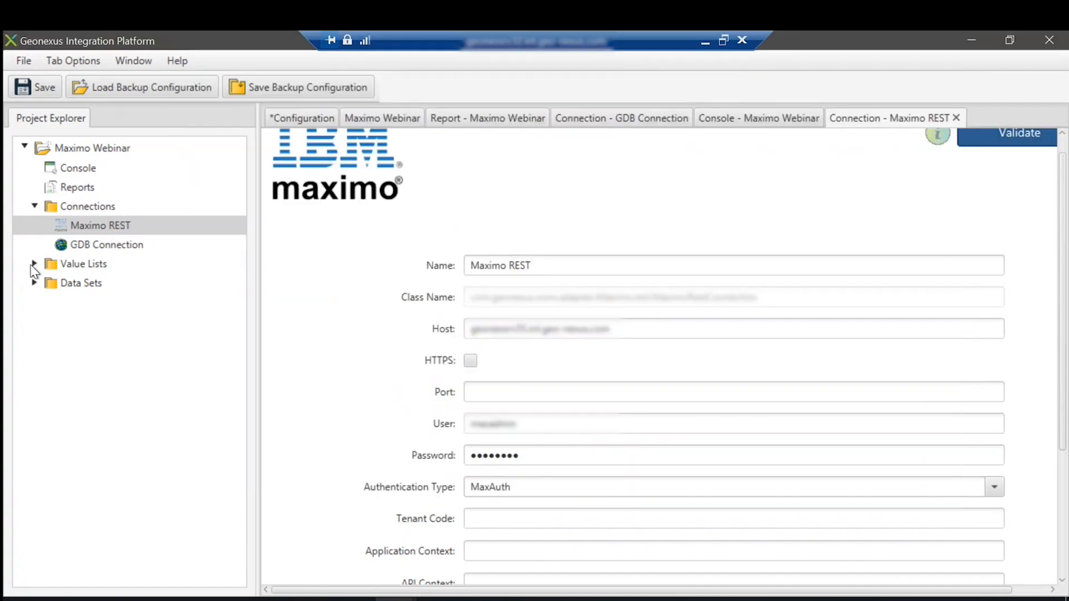
Collapse the project's connections and open the Manufacturers value list to review its execution type and value conversion options
click(35, 207)
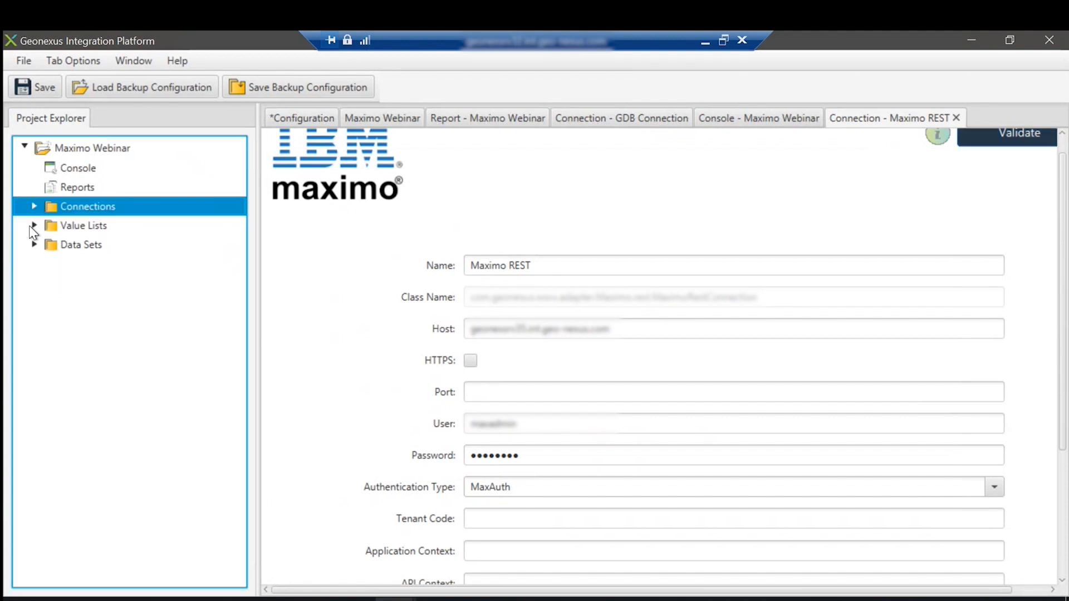
click(34, 226)
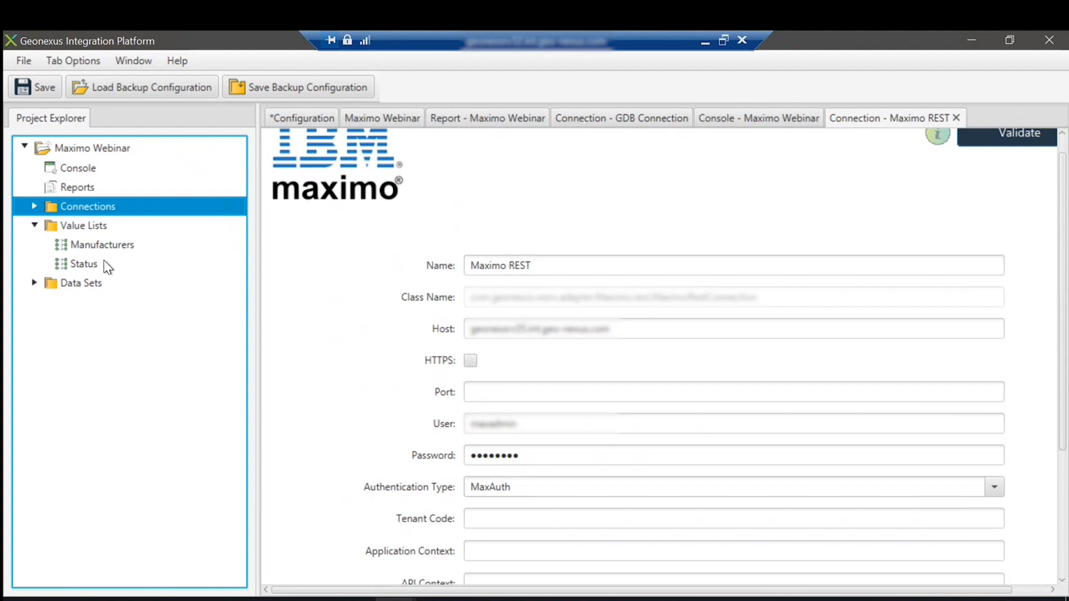
click(117, 248)
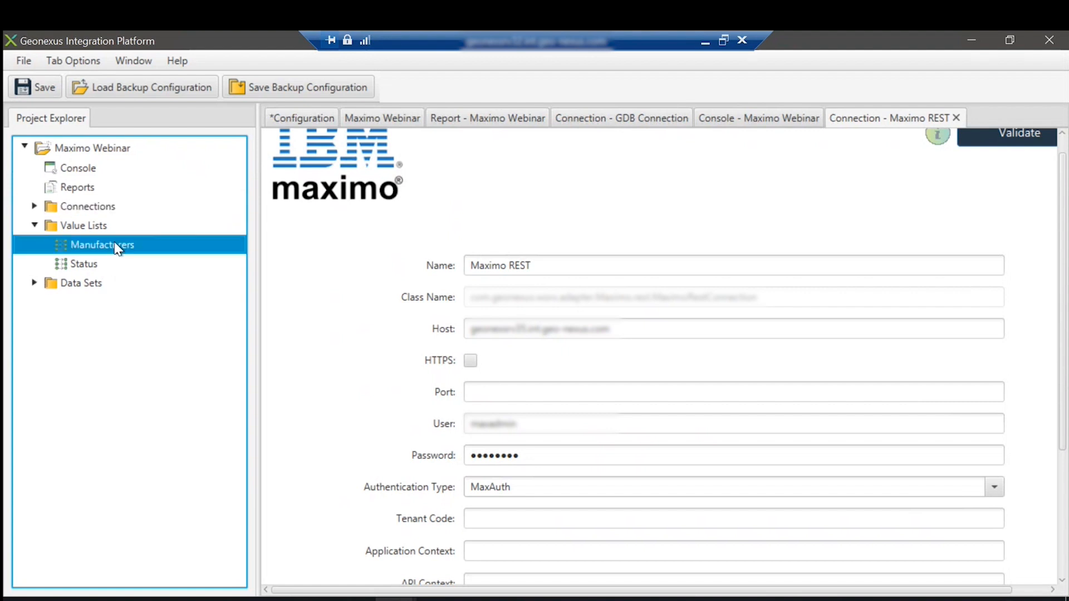
double_click(118, 248)
scroll(282, 390, down, 1)
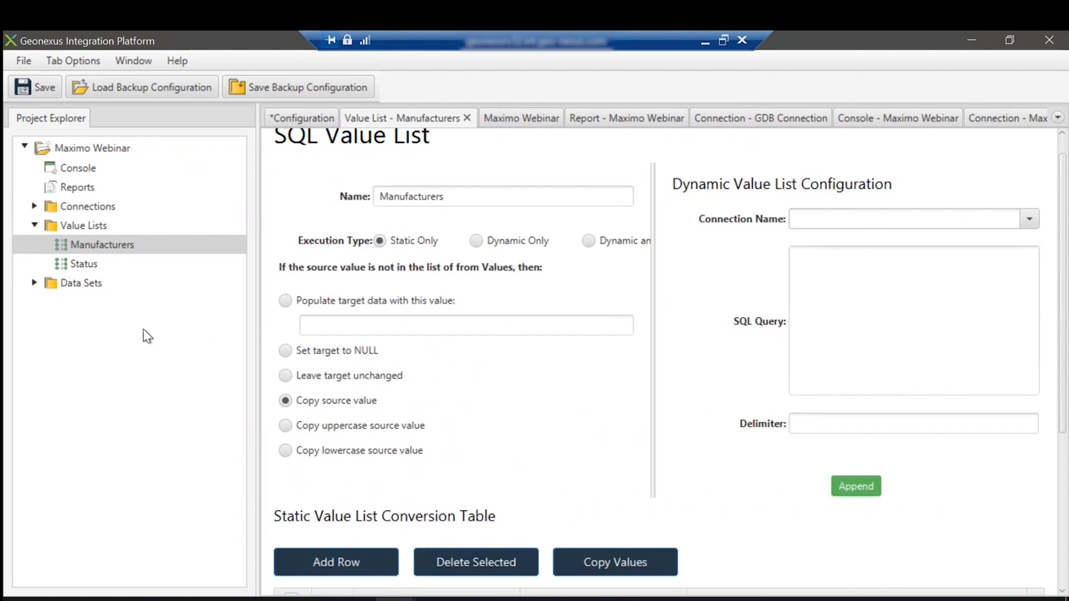
Expand the project's data sets and examine the Transformer Bank data set's data sources and synchronization rules
click(34, 283)
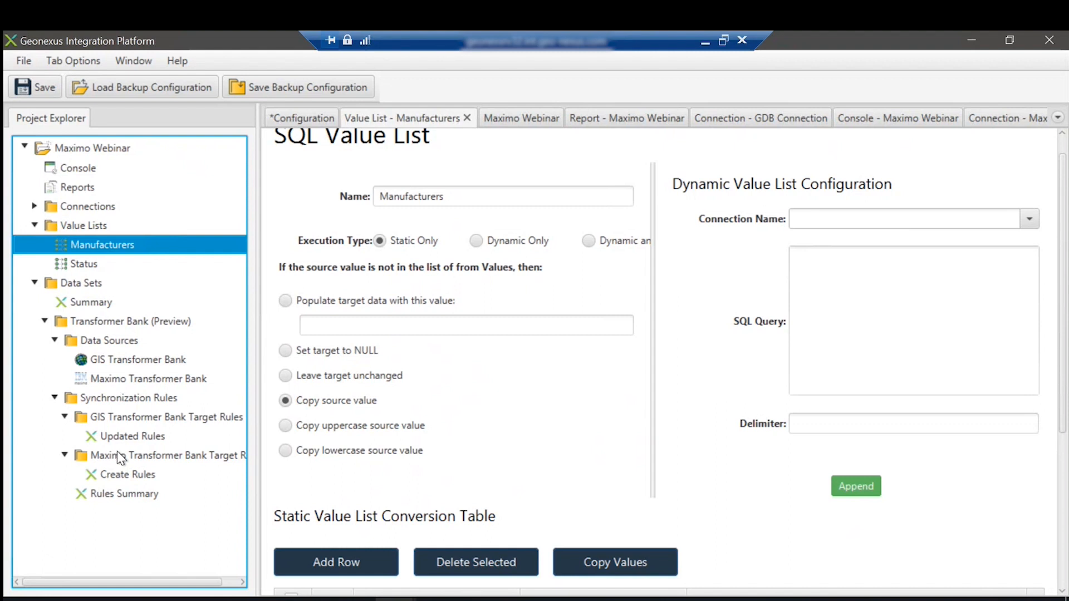
click(84, 284)
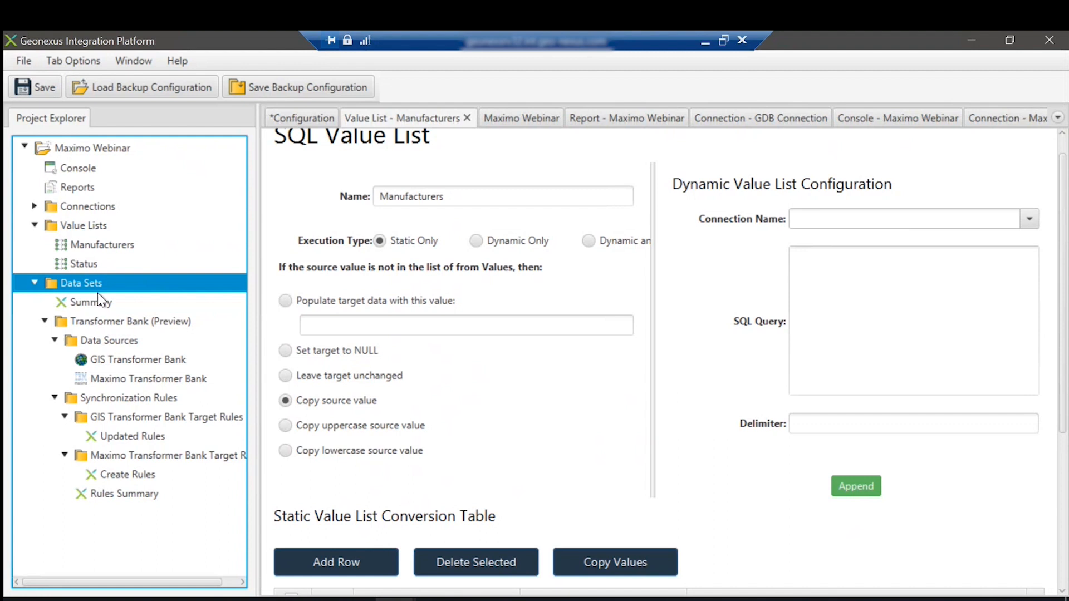
click(112, 325)
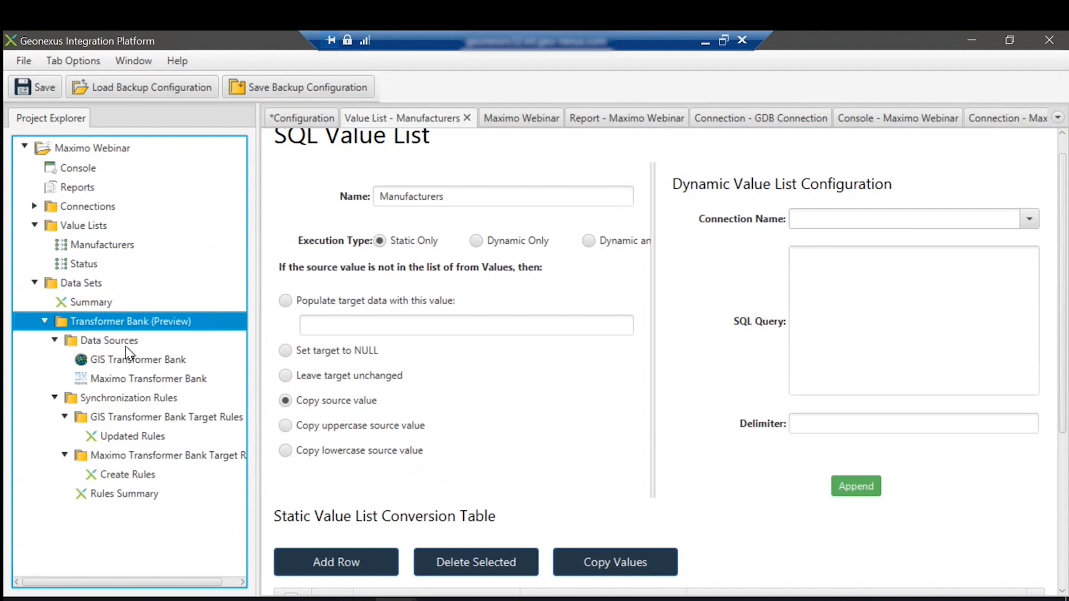
Close all open editors and open the main data source settings of the GIS Transformer Bank
double_click(133, 359)
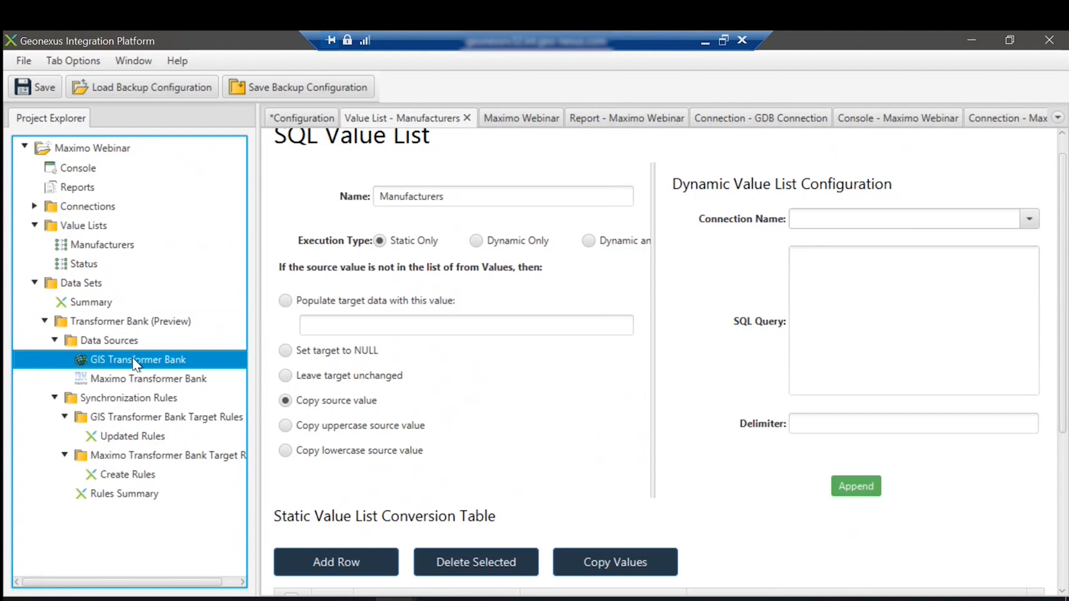
click(73, 60)
click(95, 85)
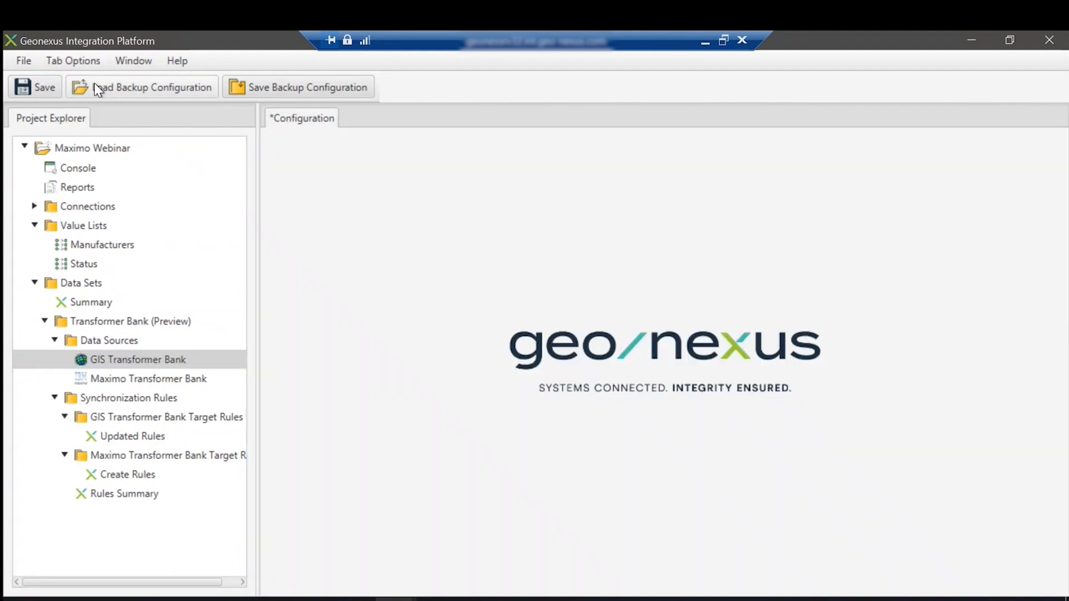
double_click(155, 357)
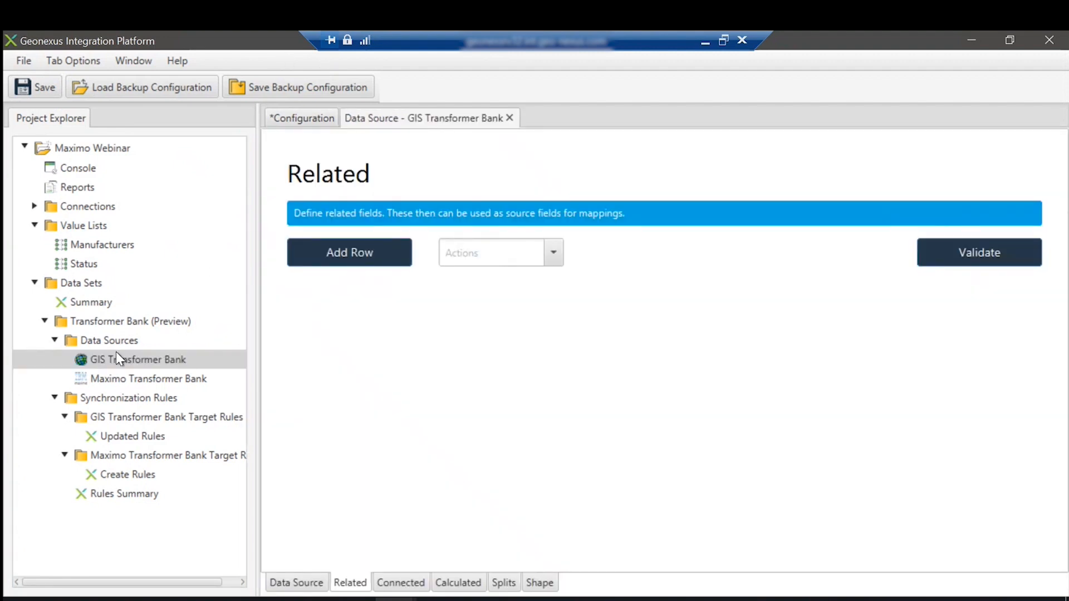
click(296, 582)
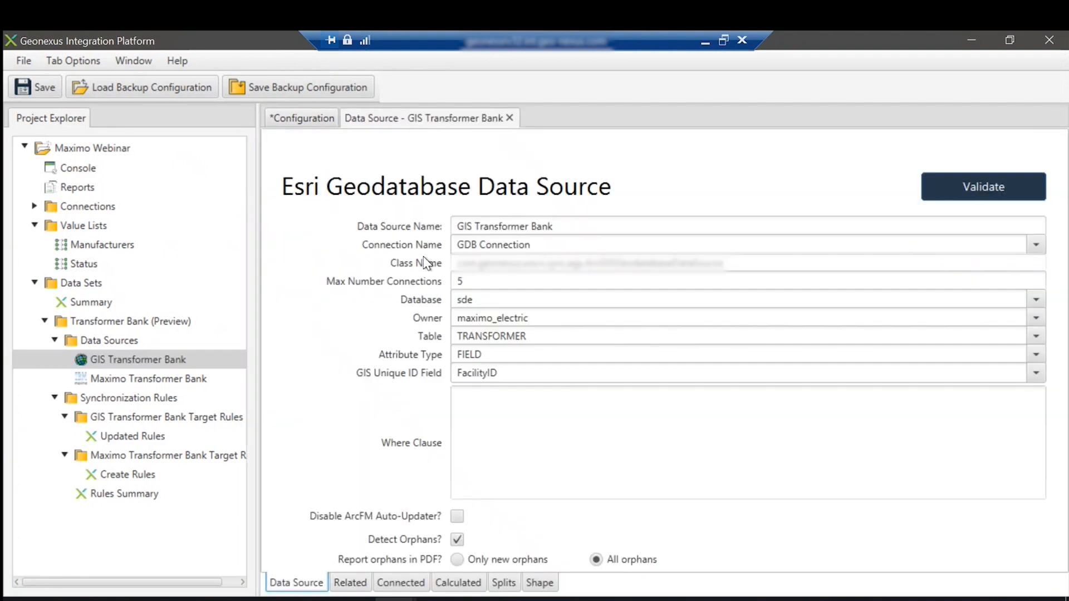
Review the data source name and connection name of the GIS Transformer Bank data source
click(1020, 225)
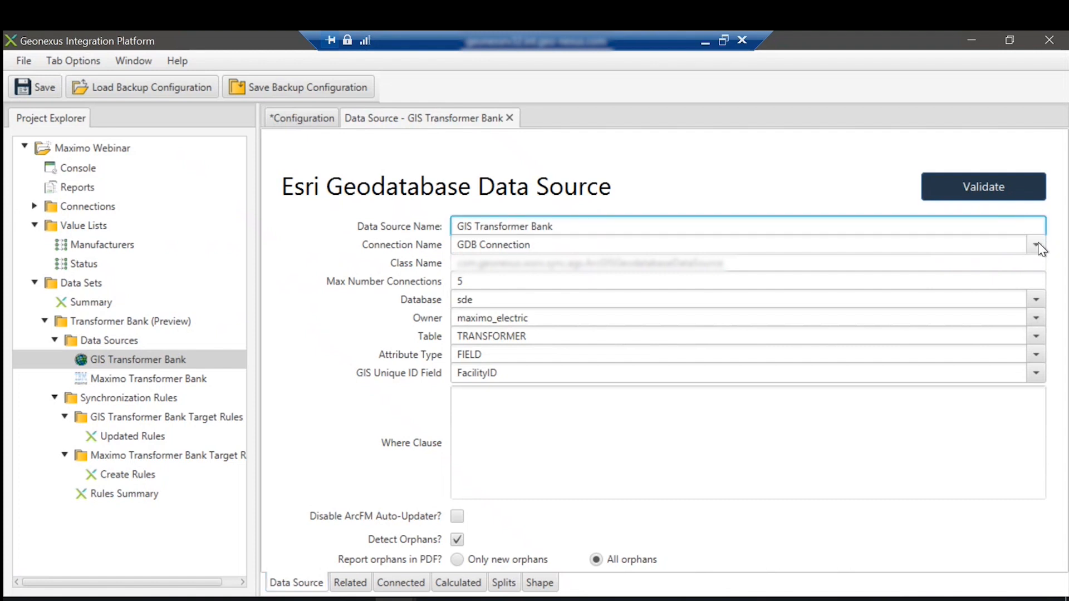
click(1036, 245)
click(1038, 245)
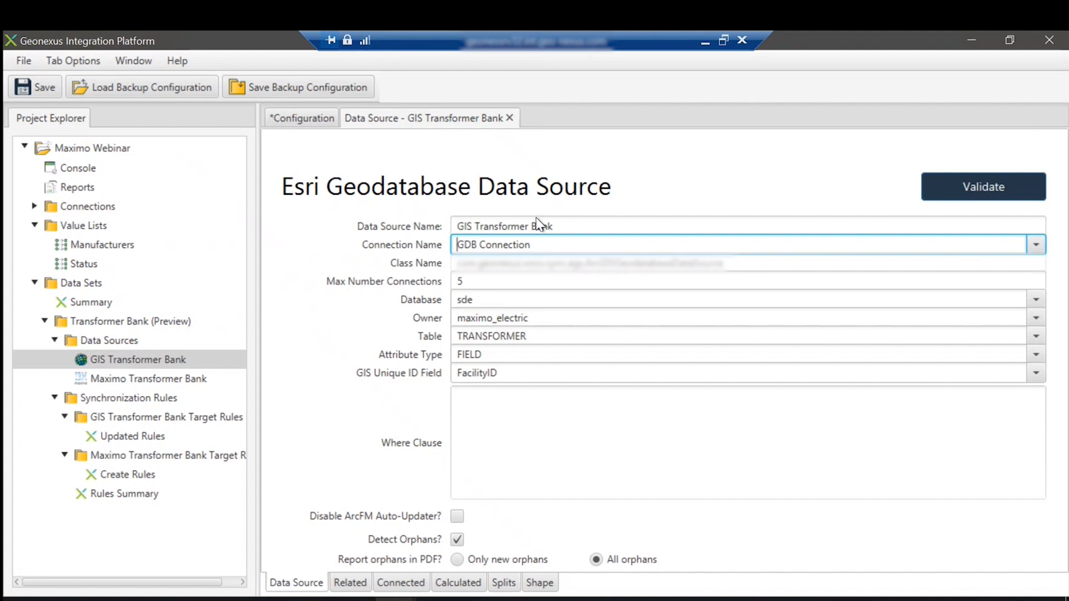
drag(562, 226, 488, 222)
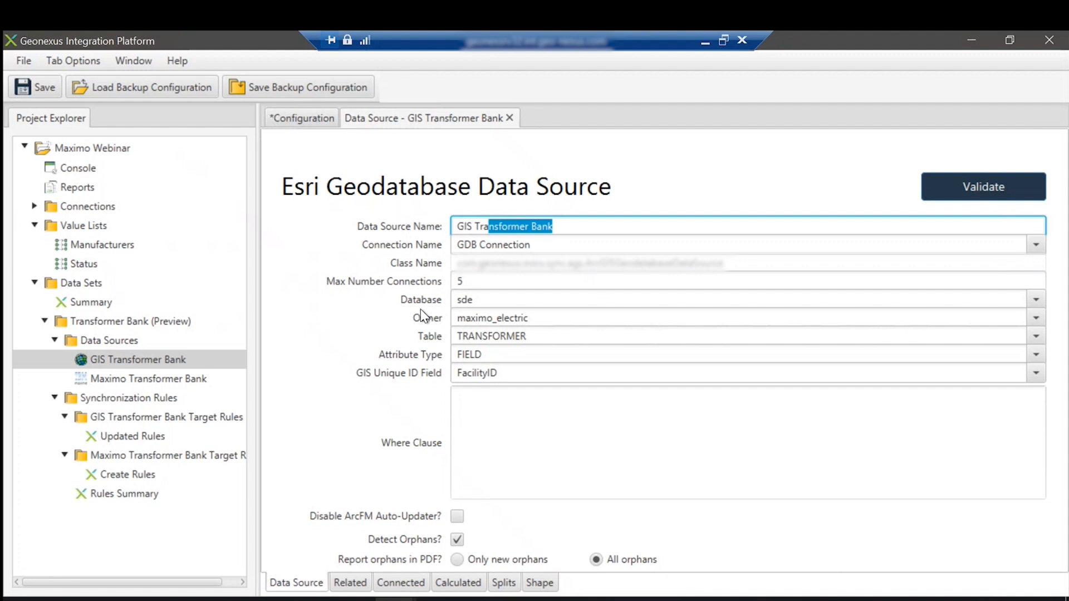
Review the GIS Transformer Bank's table, unique ID field and attribute type, including the attribute types available
click(530, 336)
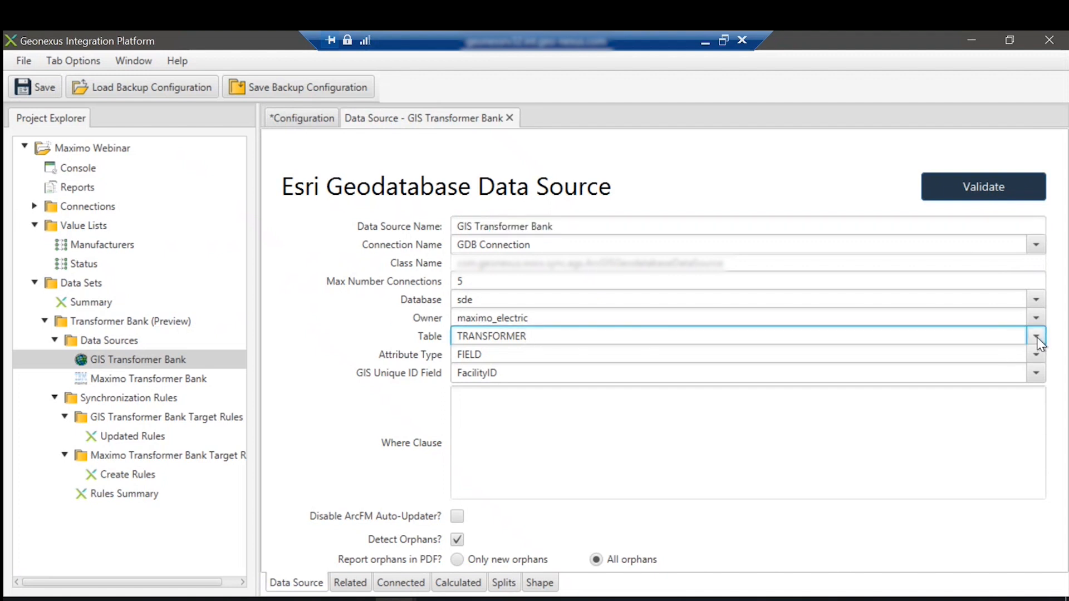
click(507, 351)
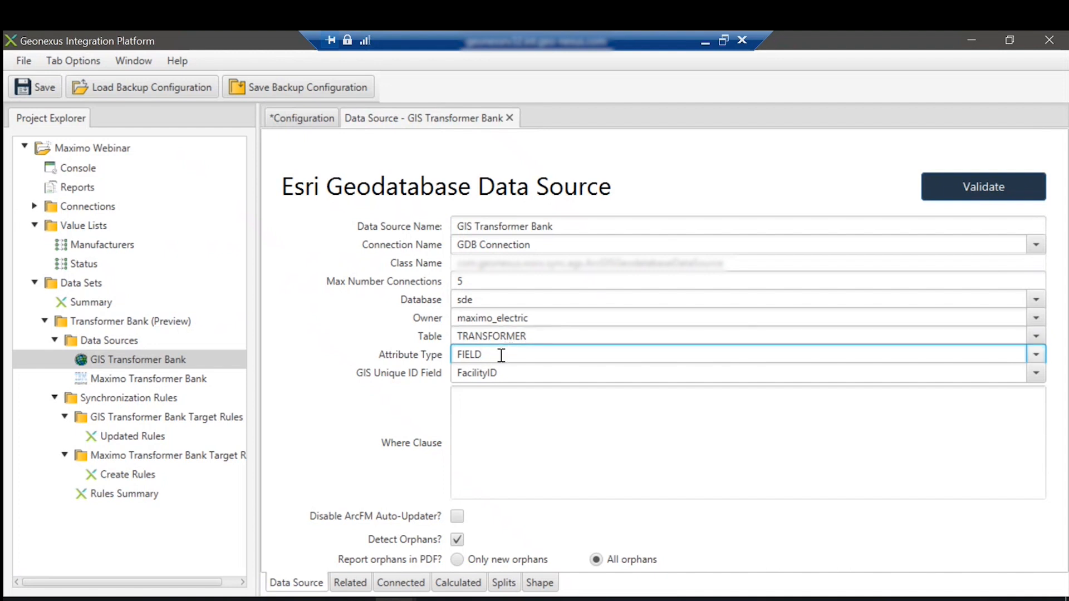
click(493, 371)
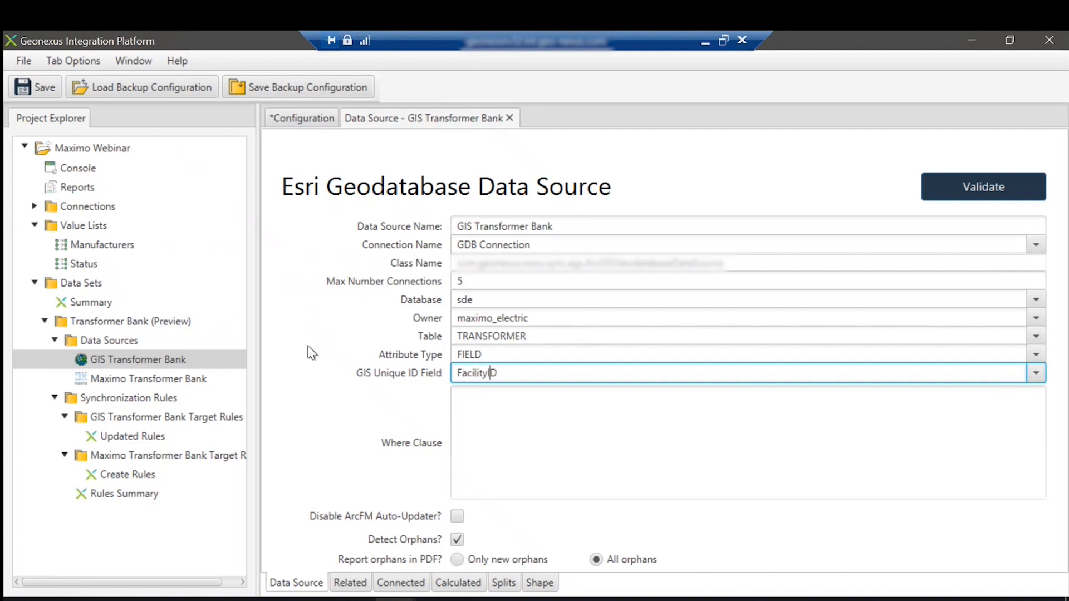
drag(526, 335, 451, 334)
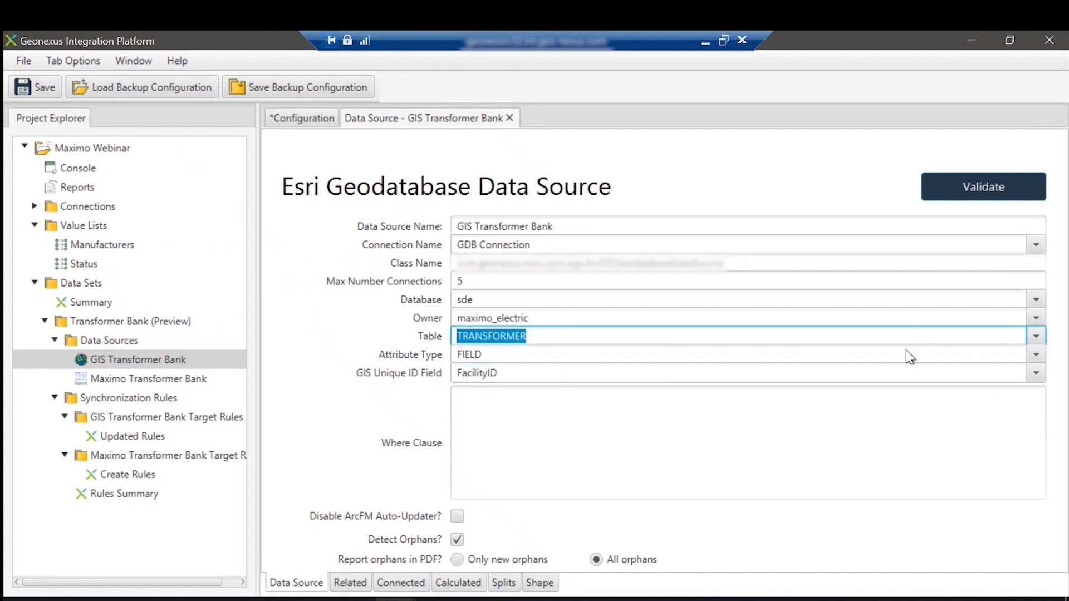
click(1036, 355)
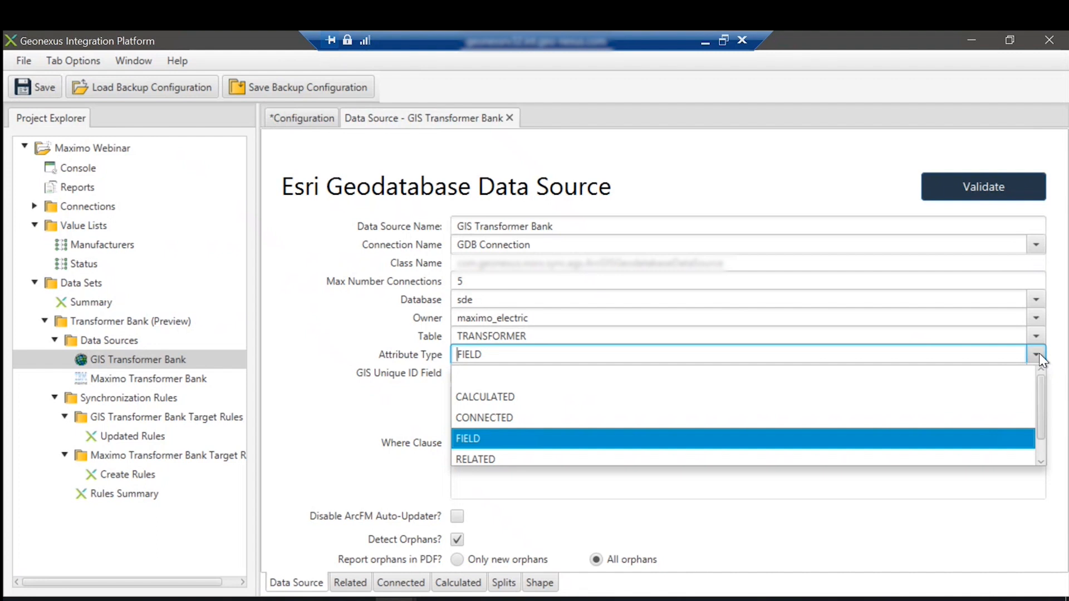
click(1036, 356)
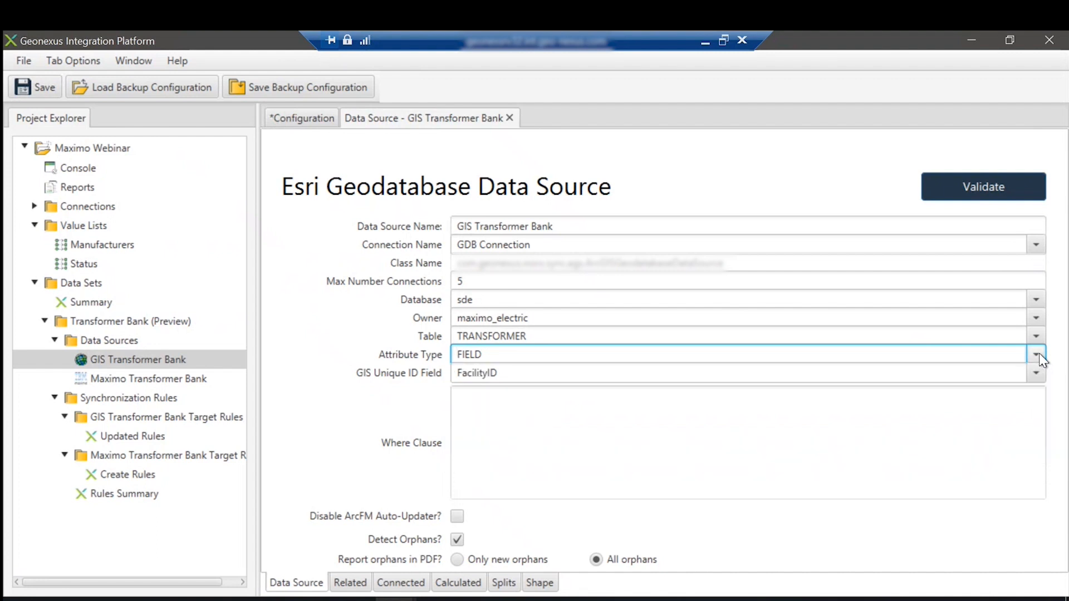
Open the Maximo Transformer Bank data source and match its connection name to the Maximo REST connection in the project
click(128, 381)
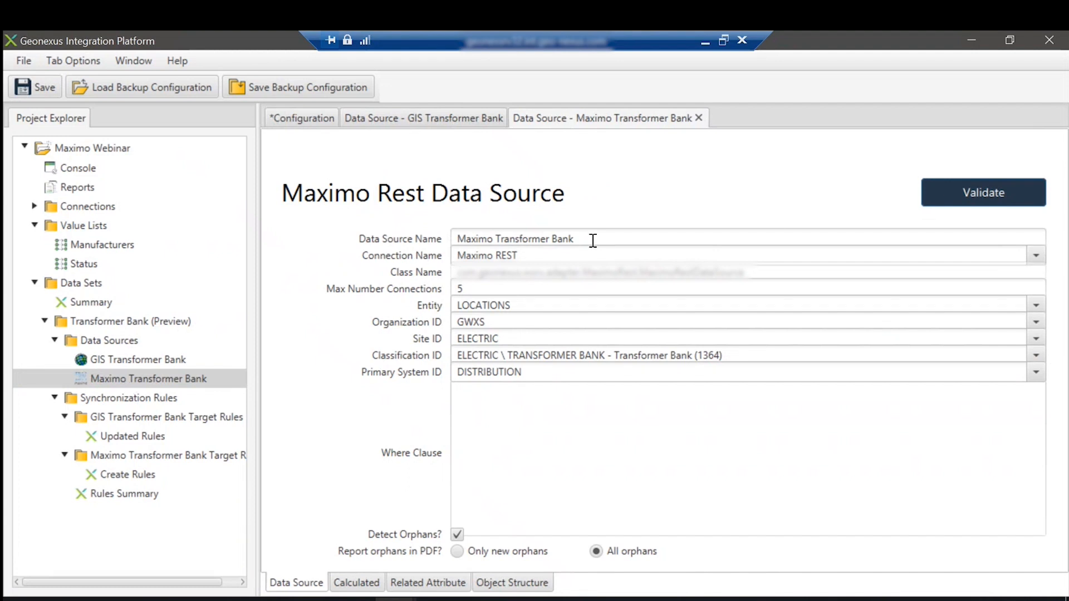
drag(594, 238, 432, 229)
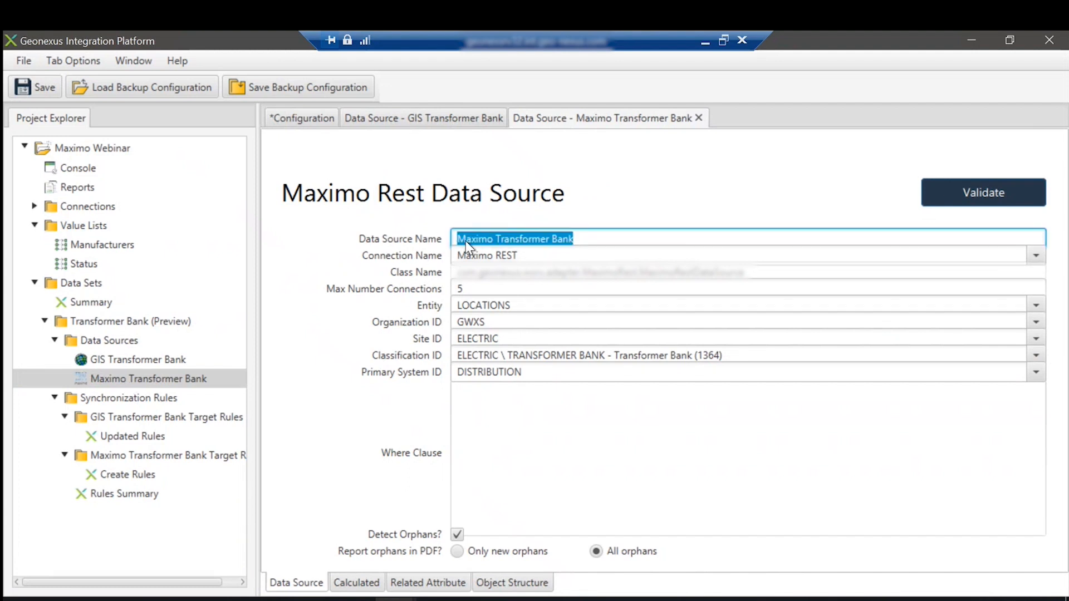
drag(547, 257, 443, 255)
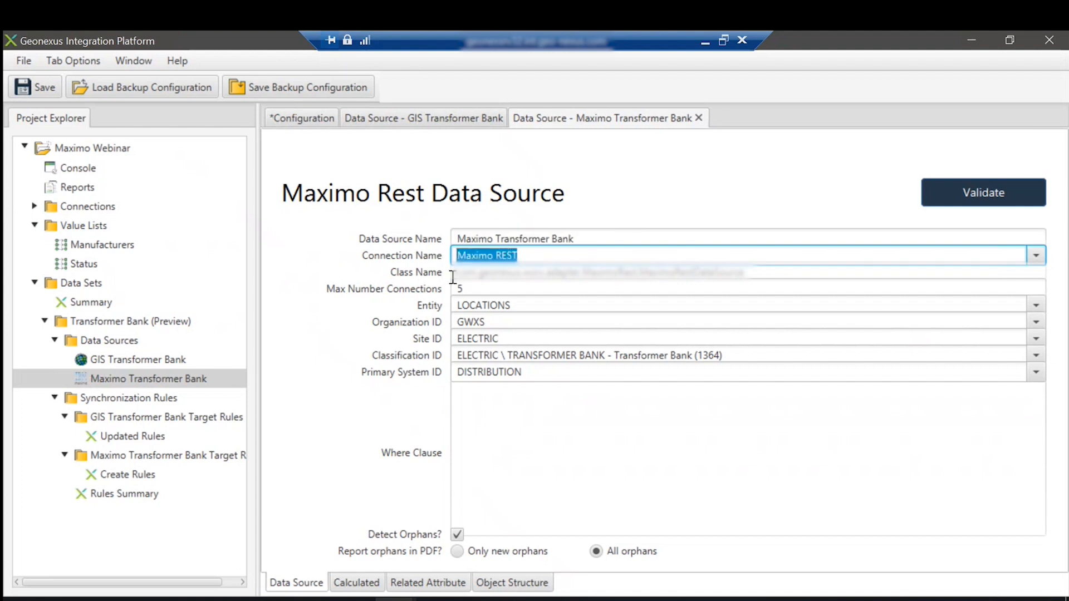
click(34, 206)
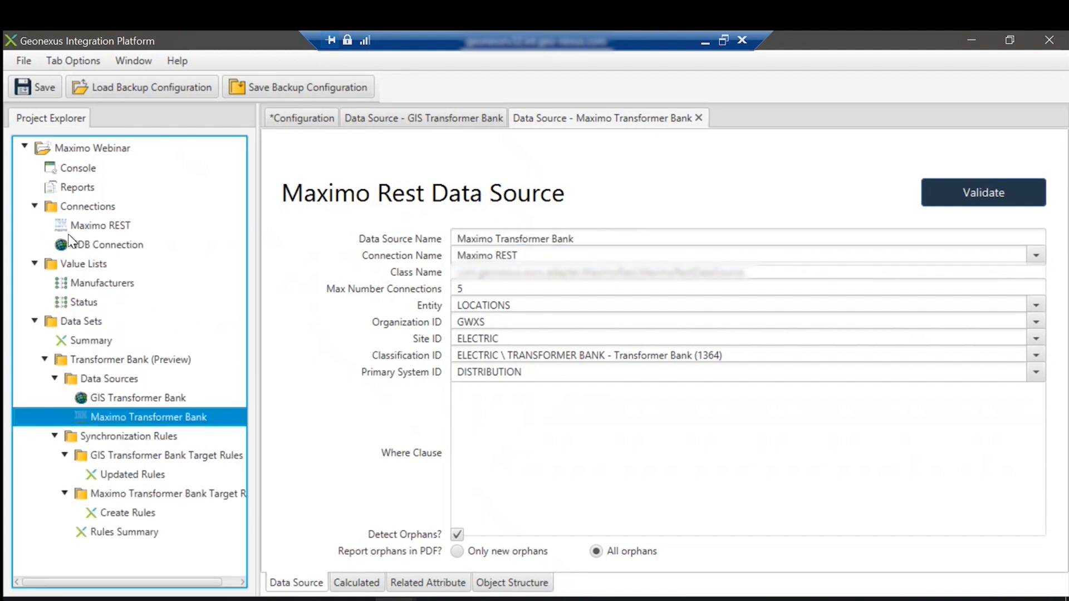
click(90, 225)
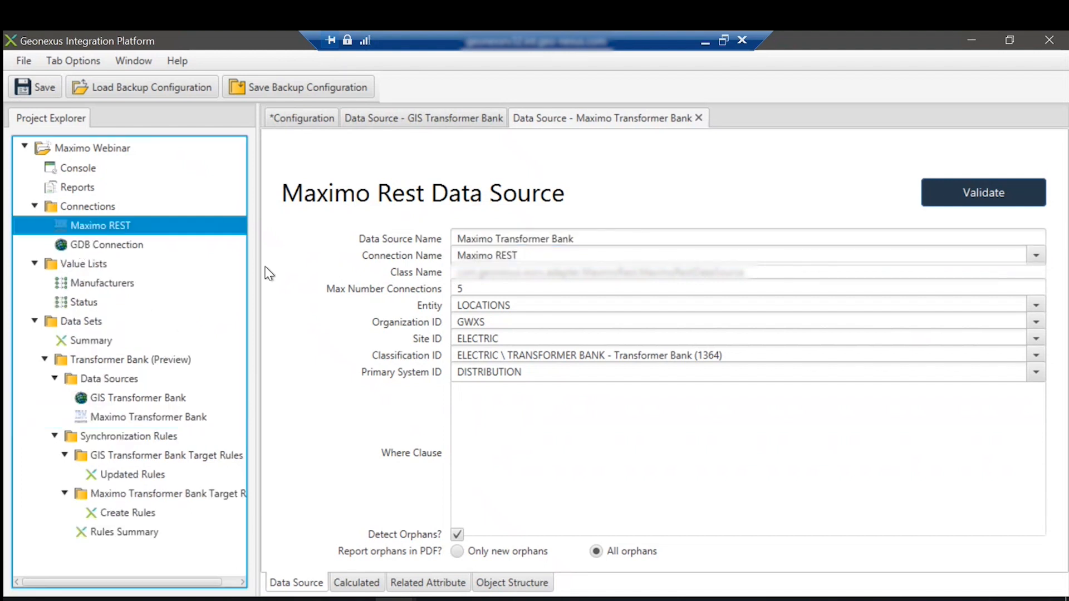
click(362, 310)
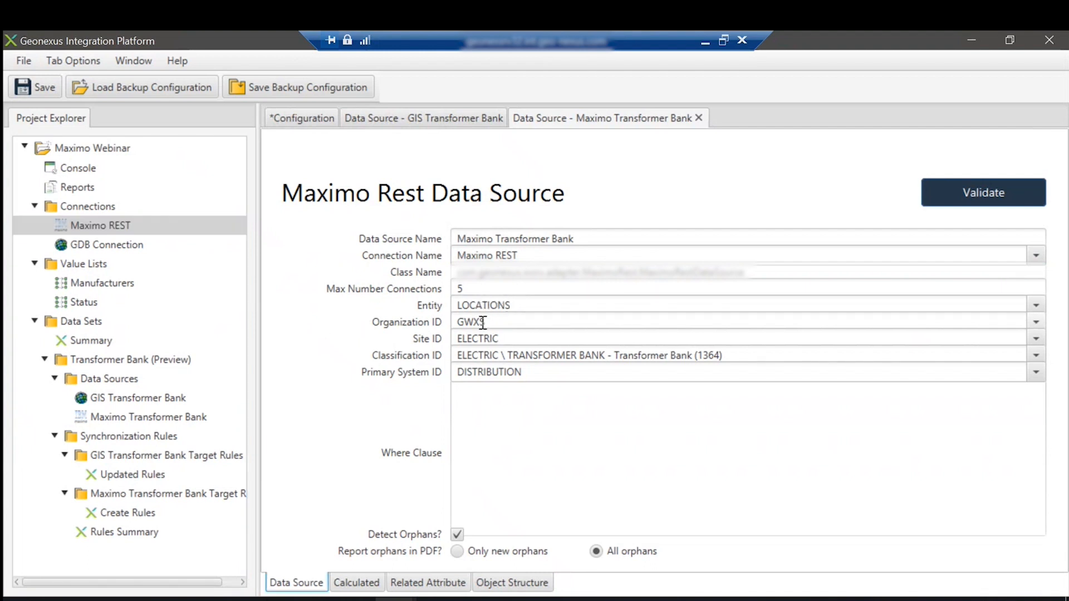
Browse the entities available for the Maximo Transformer Bank data source, keeping LOCATIONS as the entity
click(1035, 305)
scroll(697, 383, down, 5)
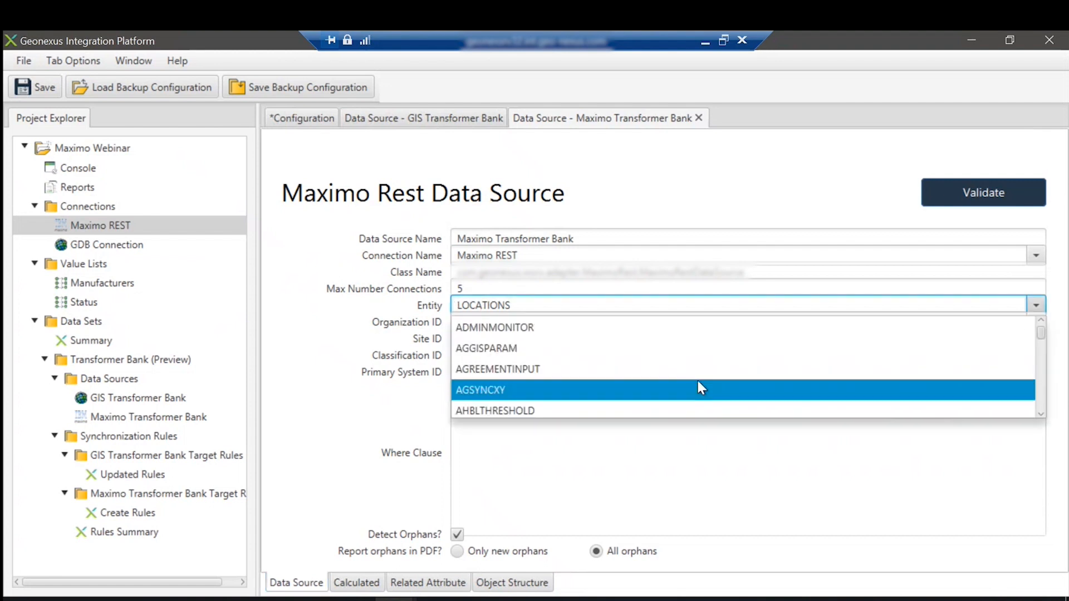
scroll(697, 379, down, 2)
scroll(697, 380, down, 2)
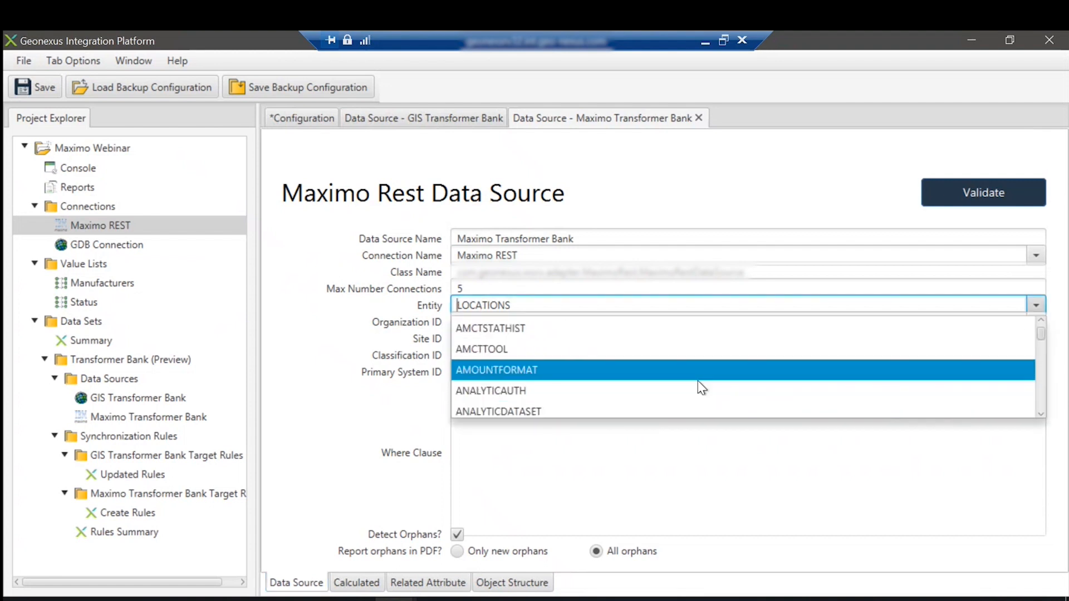
scroll(712, 367, down, 10)
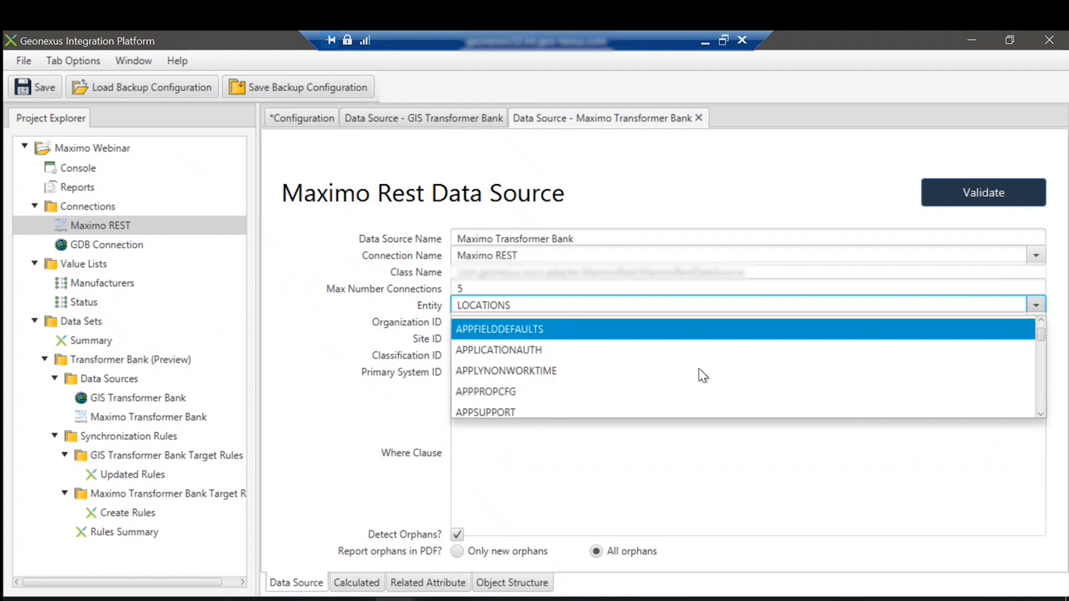
scroll(703, 376, down, 3)
scroll(703, 377, up, 4)
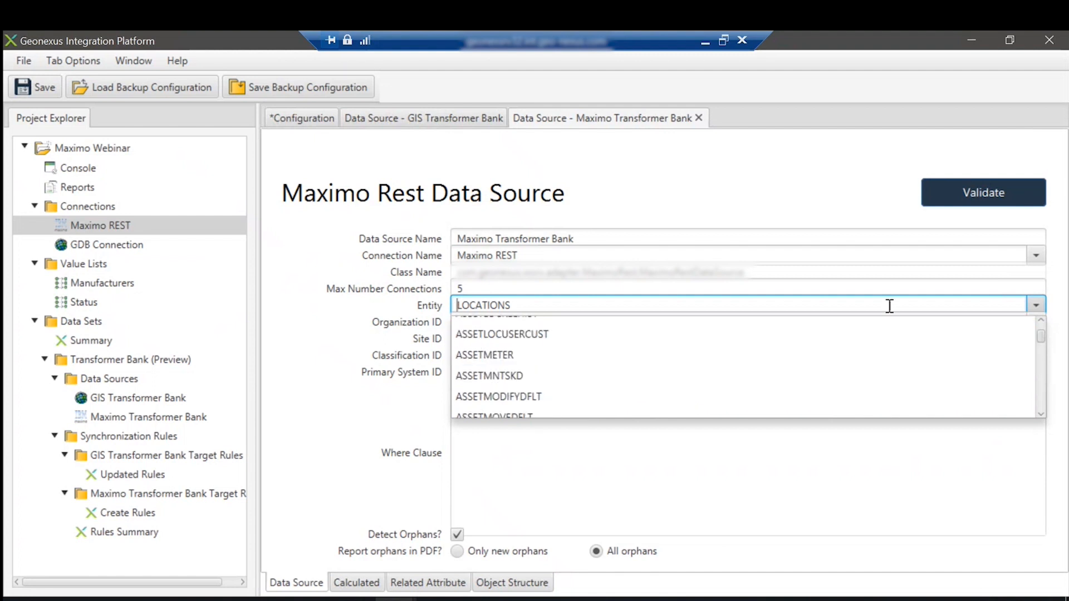
click(1036, 305)
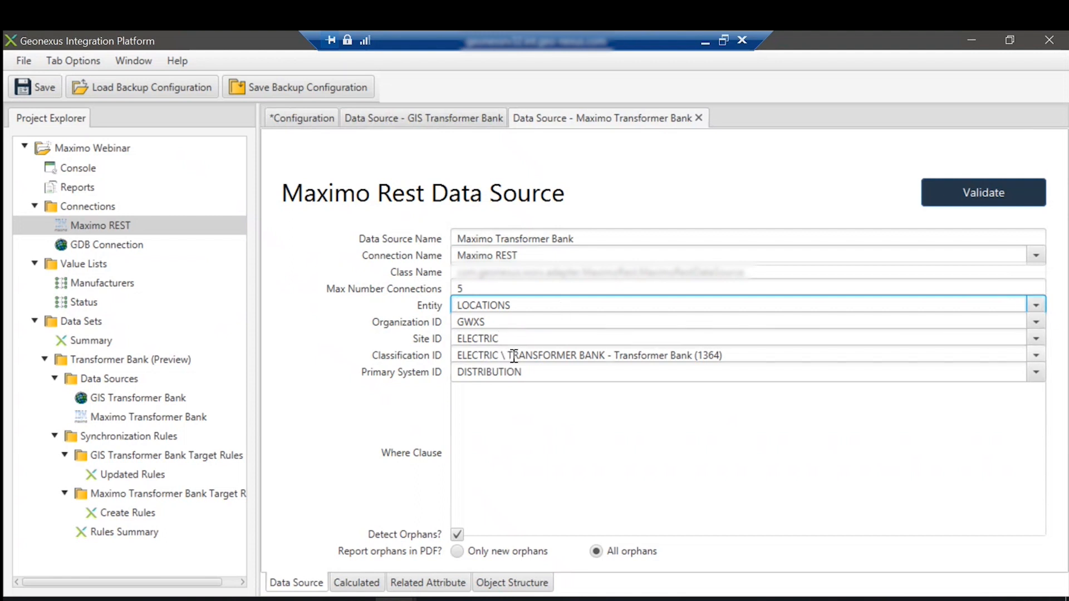
Review the Maximo Transformer Bank's organization, site, classification and primary system IDs and its where clause
click(493, 322)
click(506, 335)
click(646, 356)
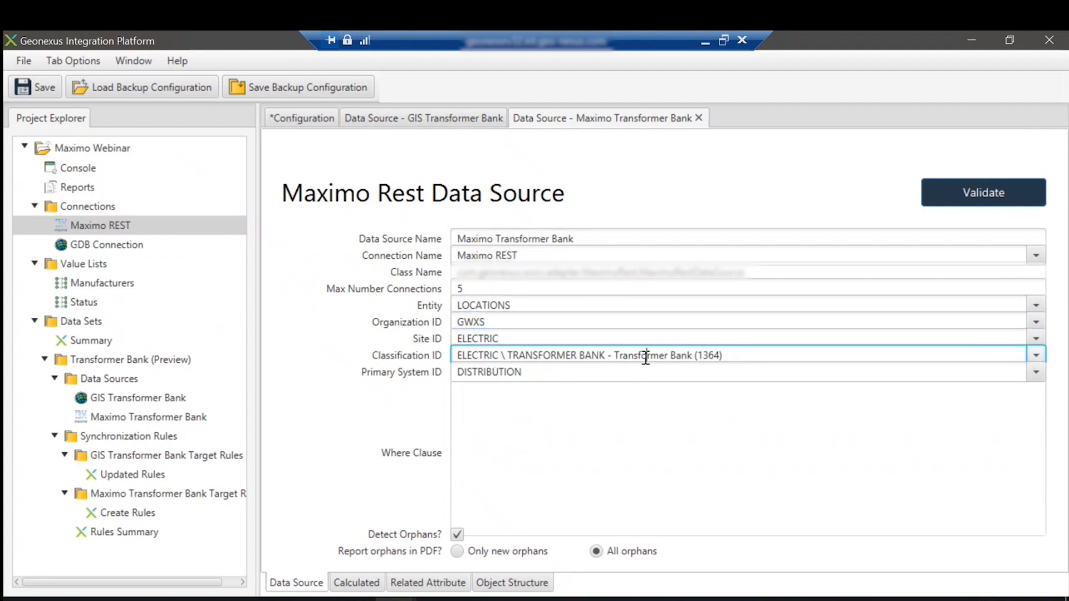
click(551, 373)
click(545, 477)
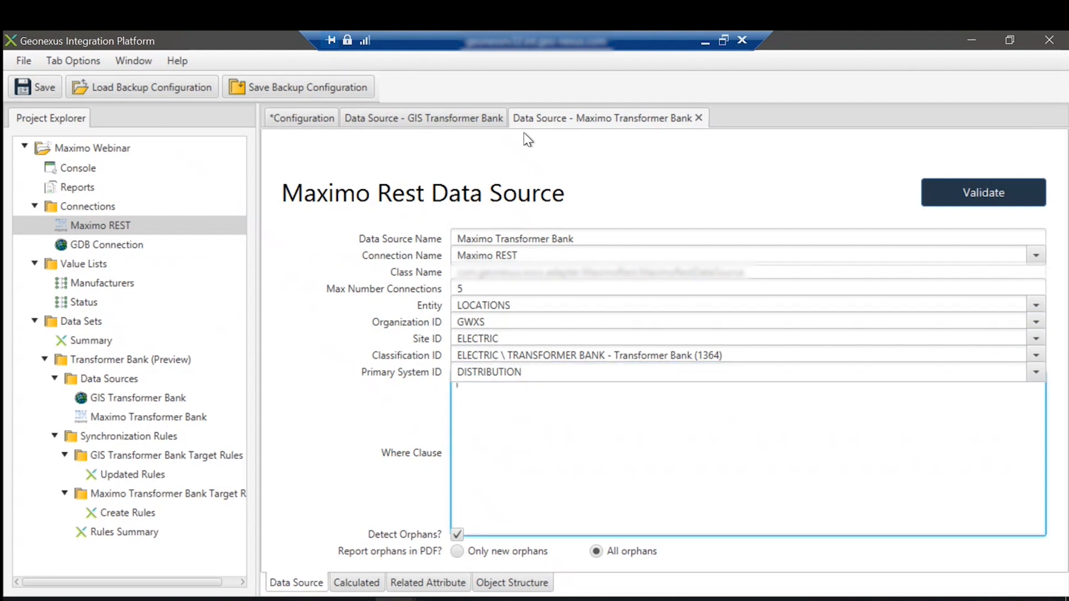
Open the Transformer Bank data set and display its foreign keys
double_click(110, 382)
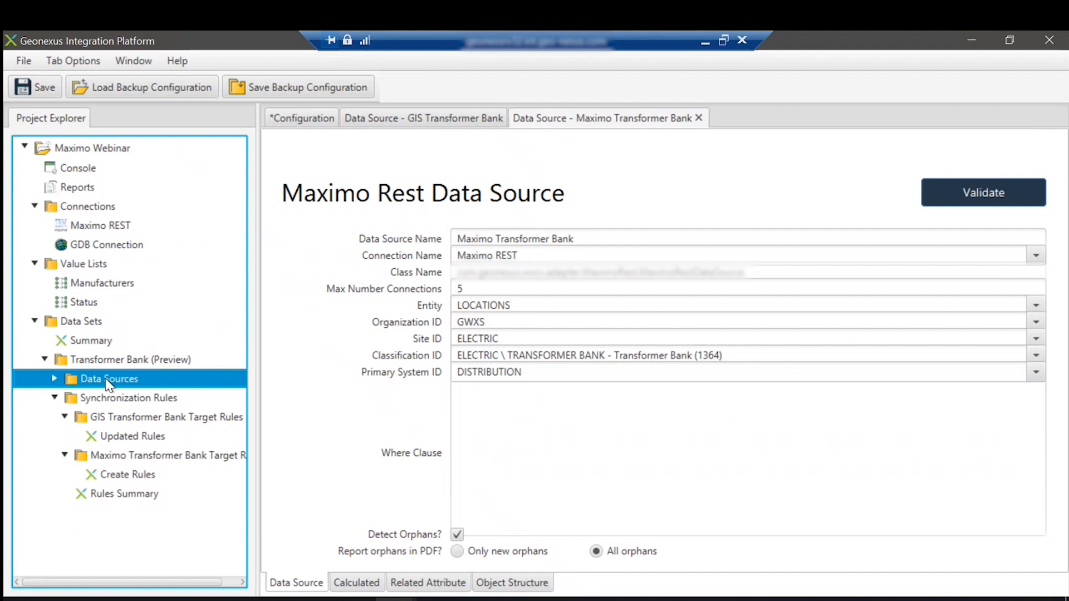
click(117, 360)
double_click(116, 359)
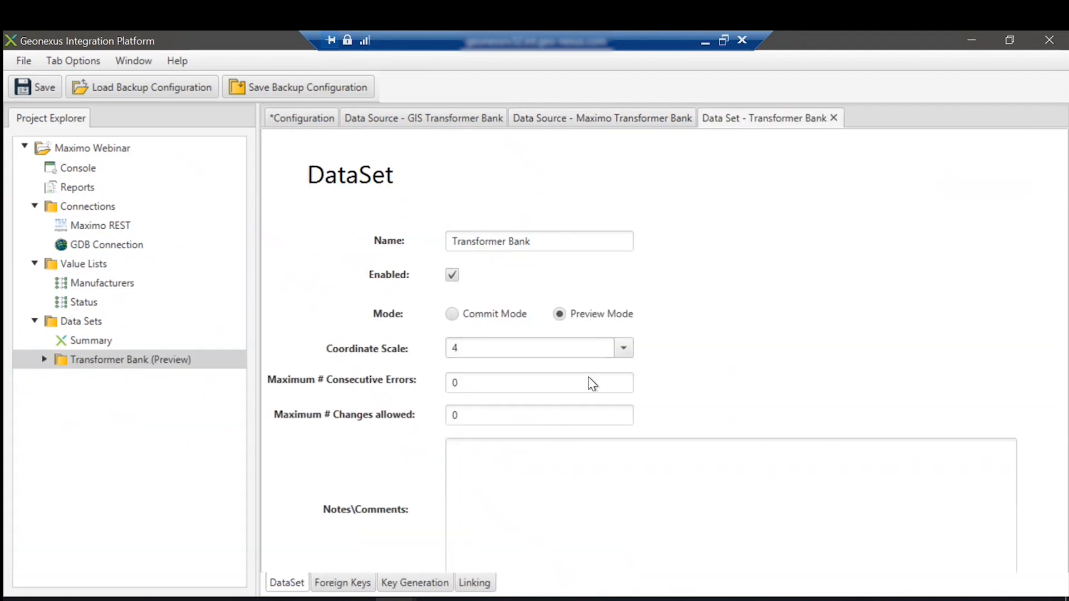
click(345, 585)
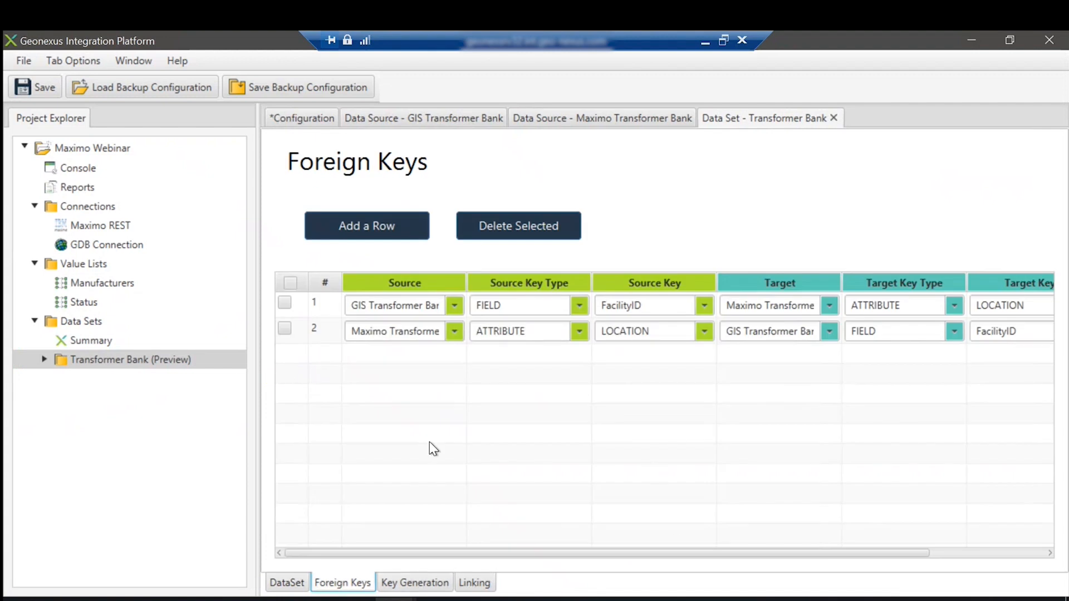
Review the foreign key rows linking the GIS and Maximo Transformer Bank sources, including their source and target keys
drag(596, 554, 401, 330)
click(400, 329)
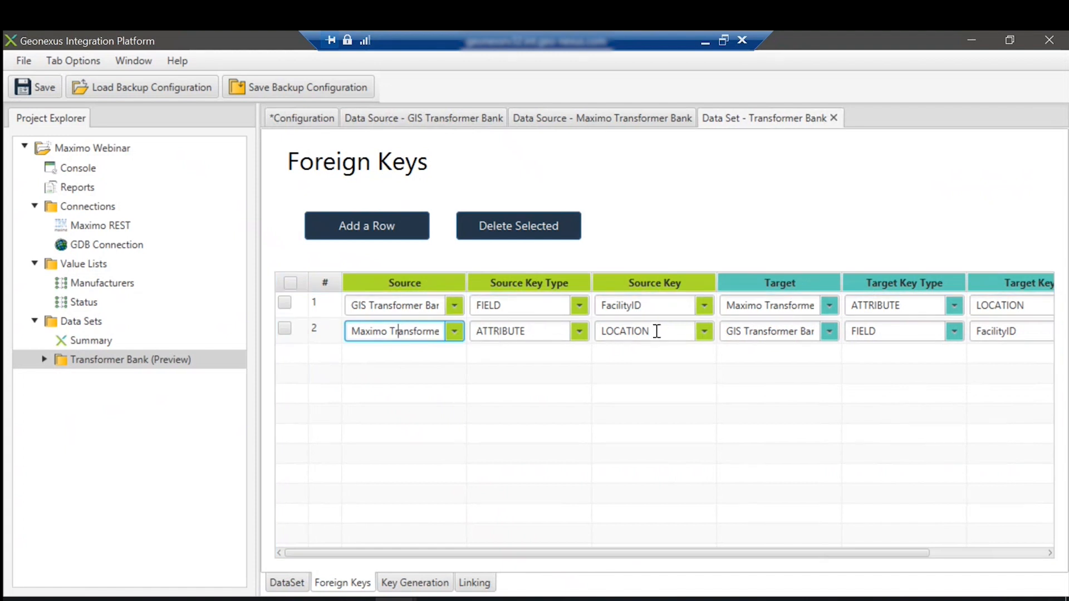
click(678, 329)
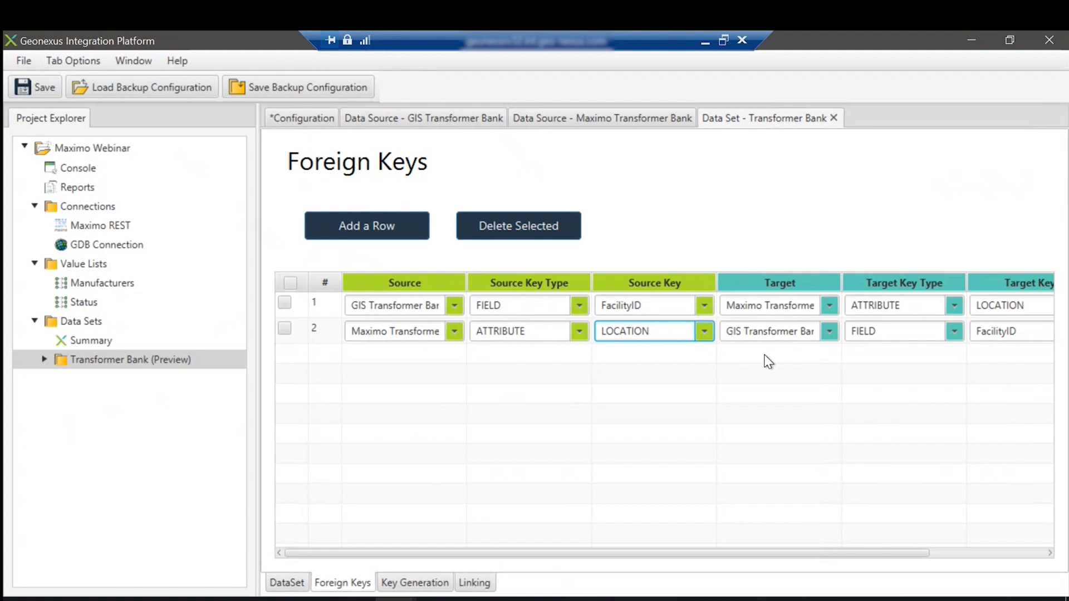
drag(811, 554, 900, 555)
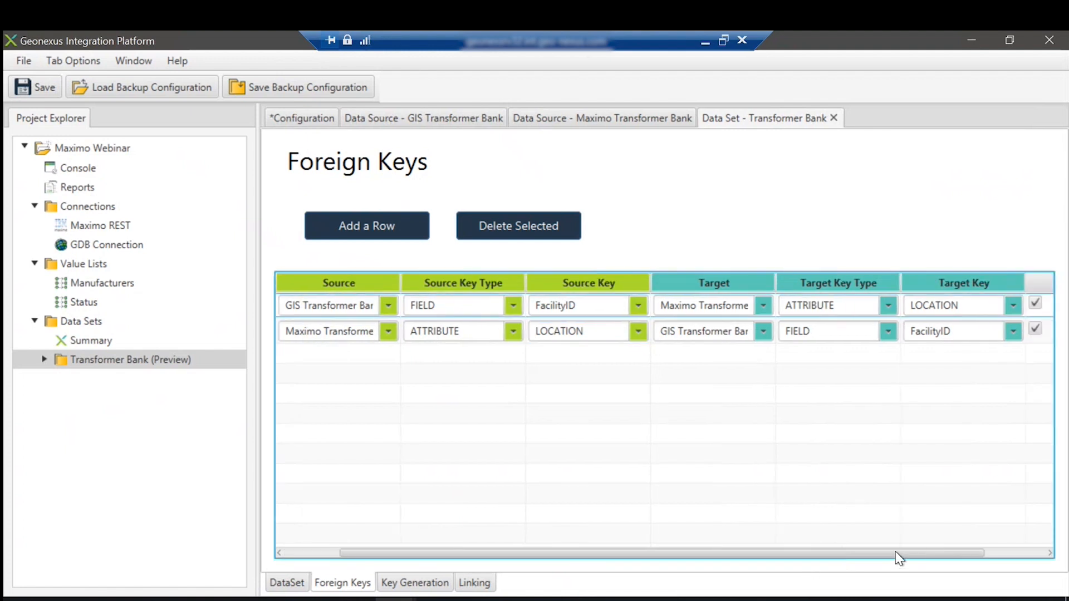
drag(811, 554, 601, 537)
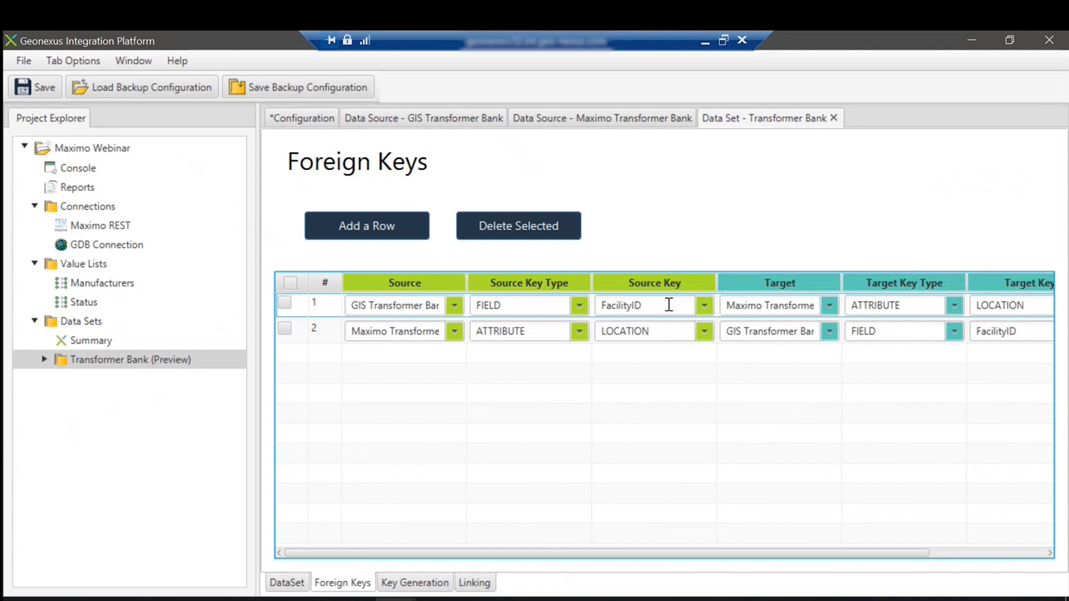
Select both foreign key rows and clear the selection again
click(285, 304)
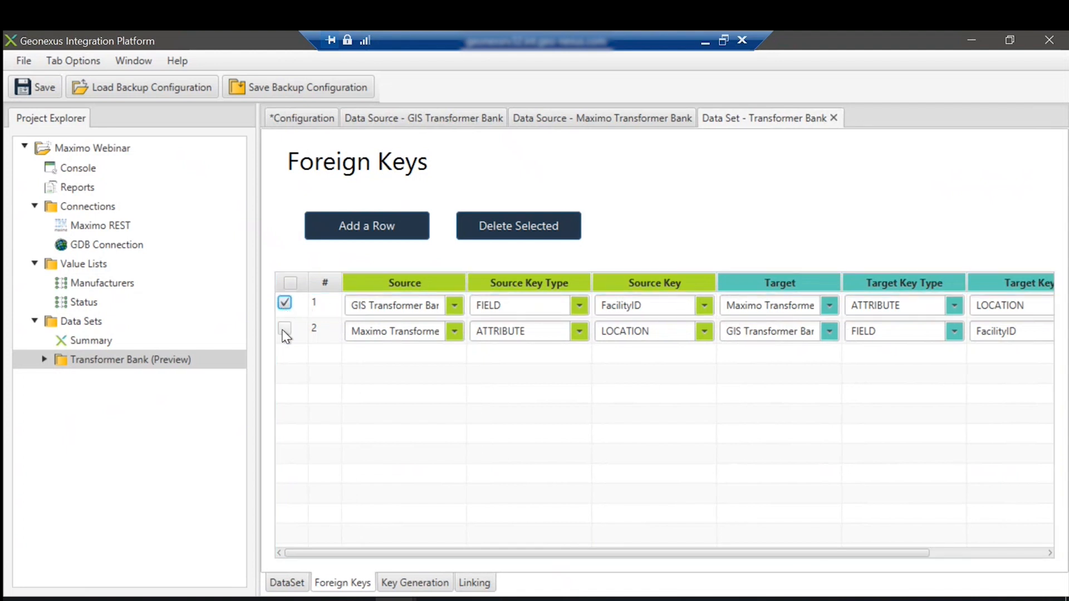
click(284, 330)
click(291, 282)
mouse_move(800, 552)
mouse_down()
mouse_move(890, 545)
mouse_move(770, 570)
mouse_move(808, 566)
mouse_up()
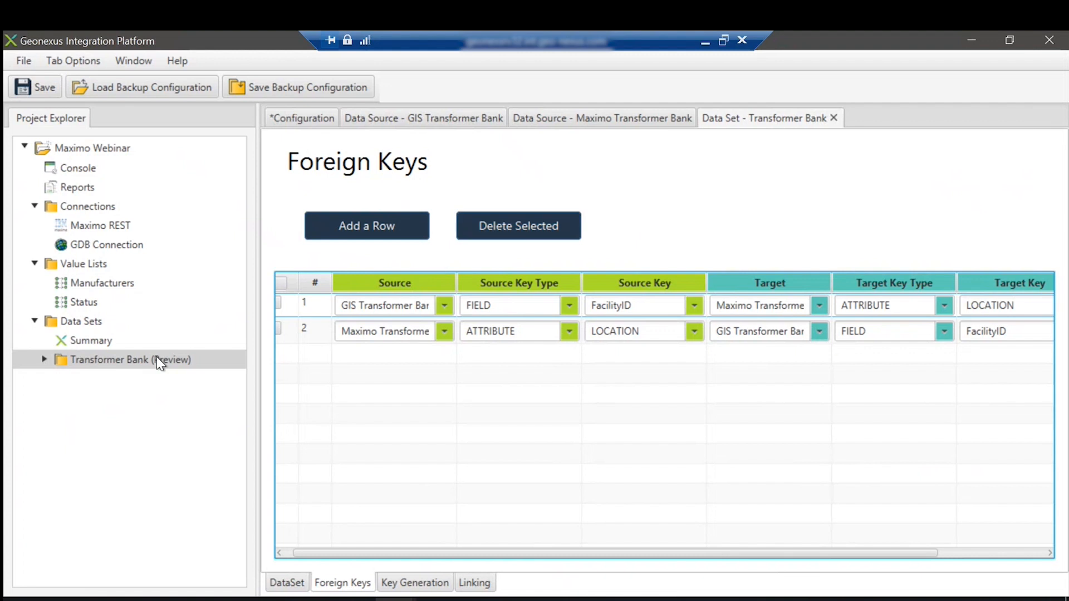
Expand the Transformer Bank data set in the project tree and examine the option to add a target under its synchronization rules
click(46, 363)
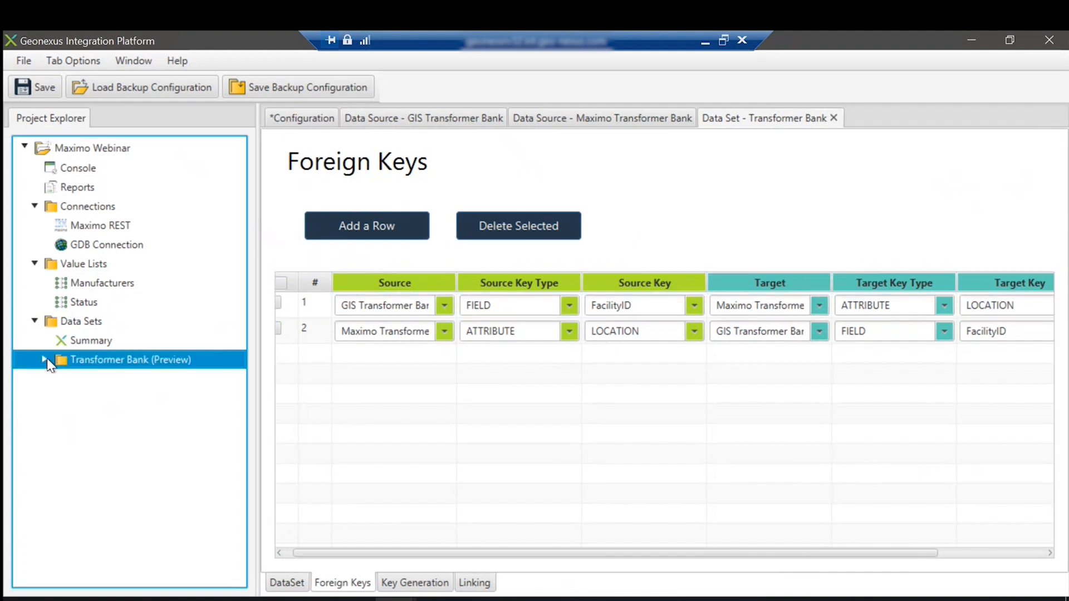
click(44, 360)
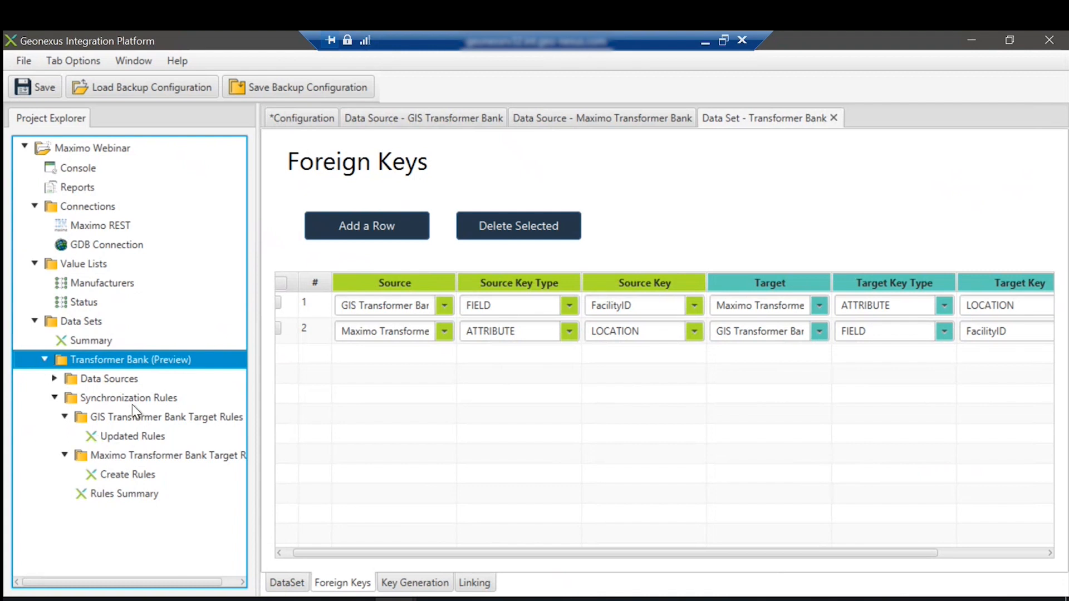
click(55, 379)
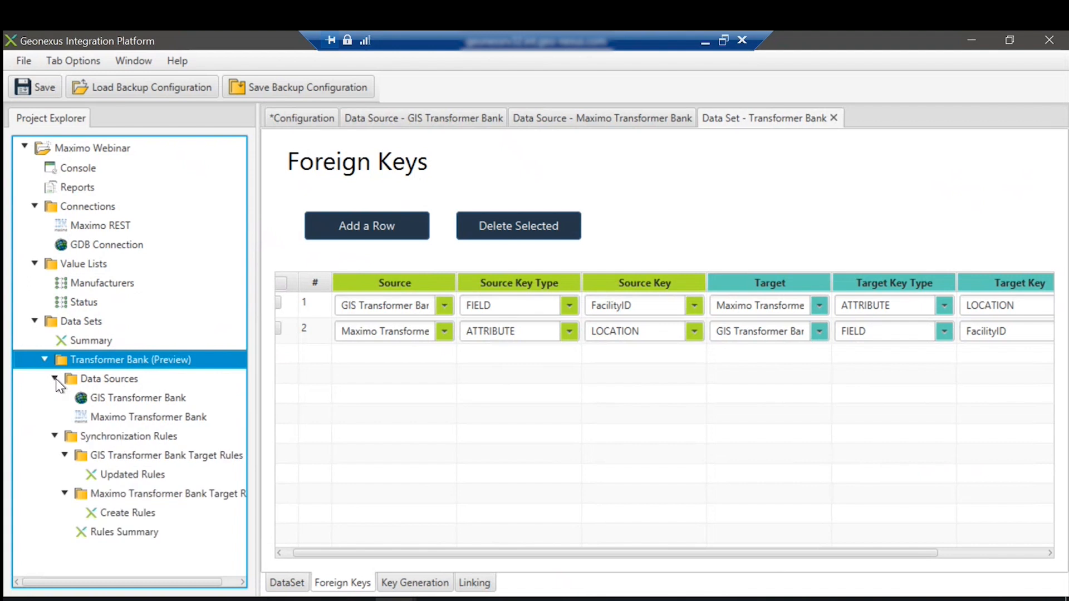
click(55, 378)
click(130, 398)
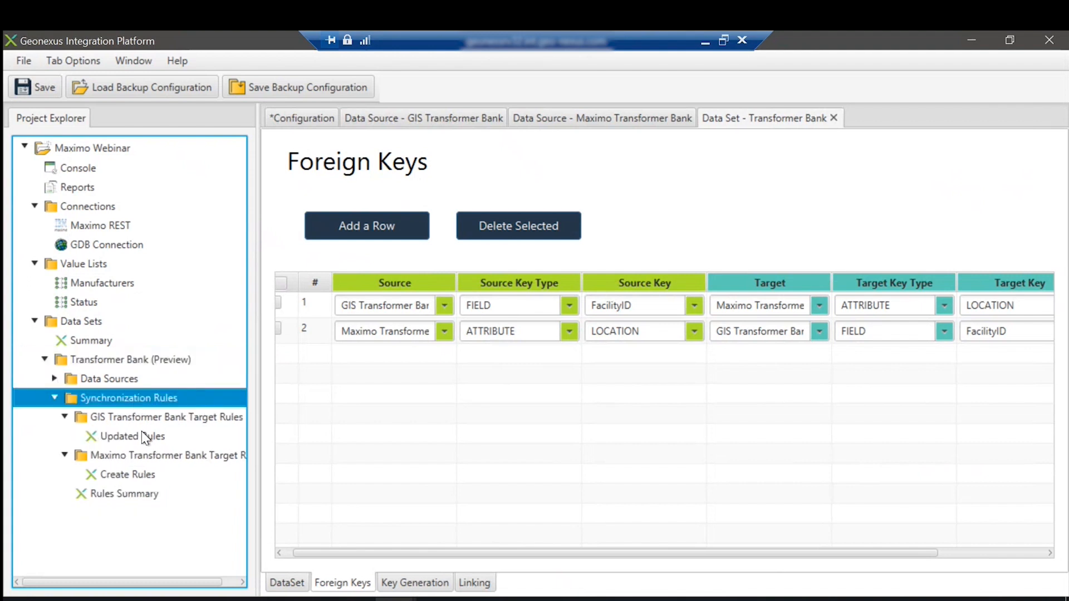
right_click(97, 396)
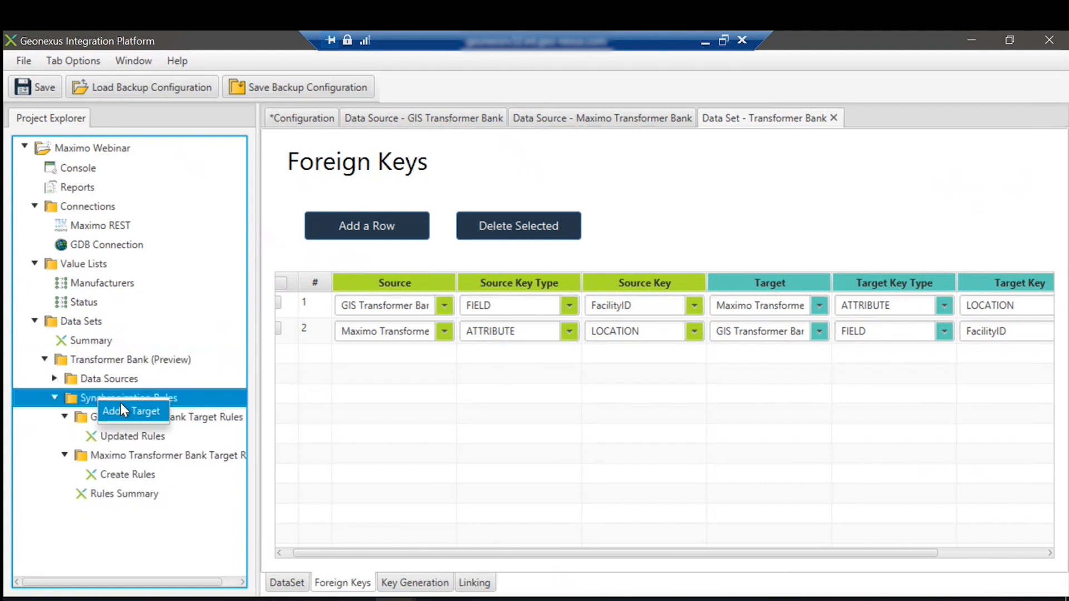
click(134, 412)
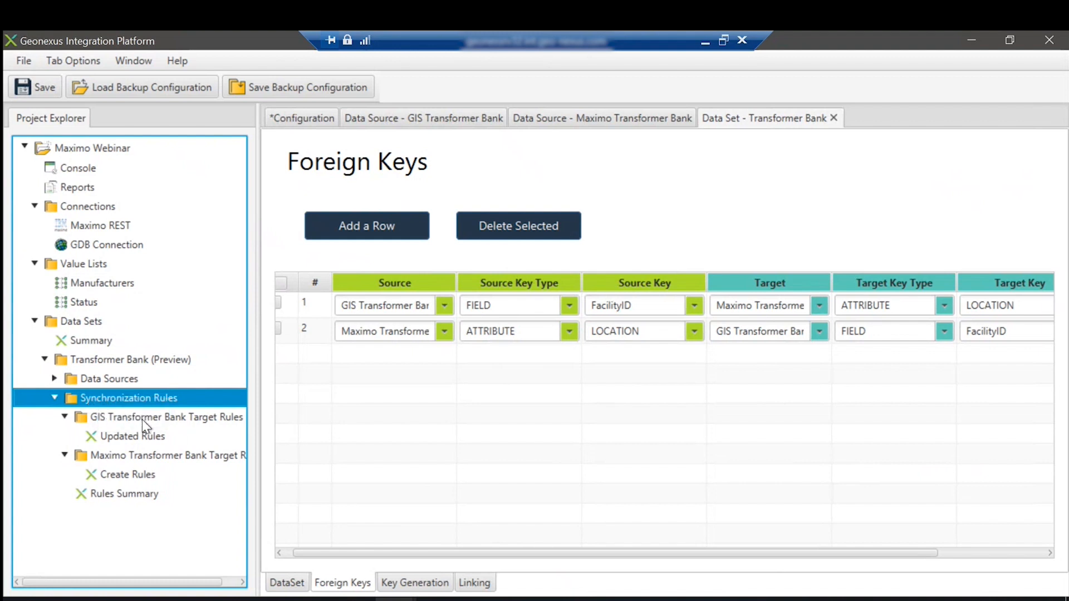
Close the Transformer Bank data set editor and widen the project tree to show the full names of the target rules
click(832, 118)
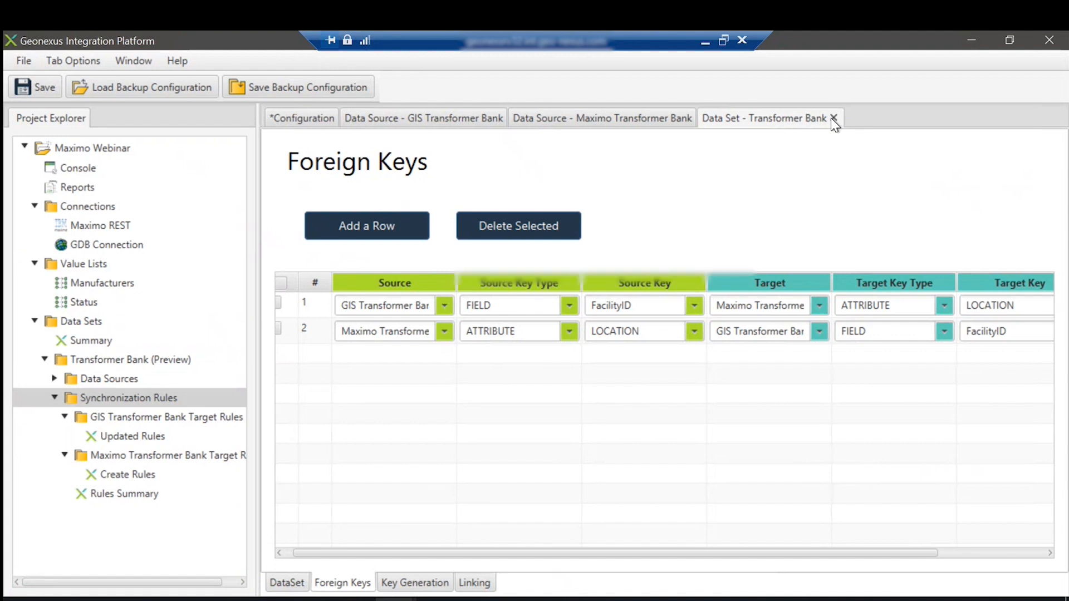
click(138, 400)
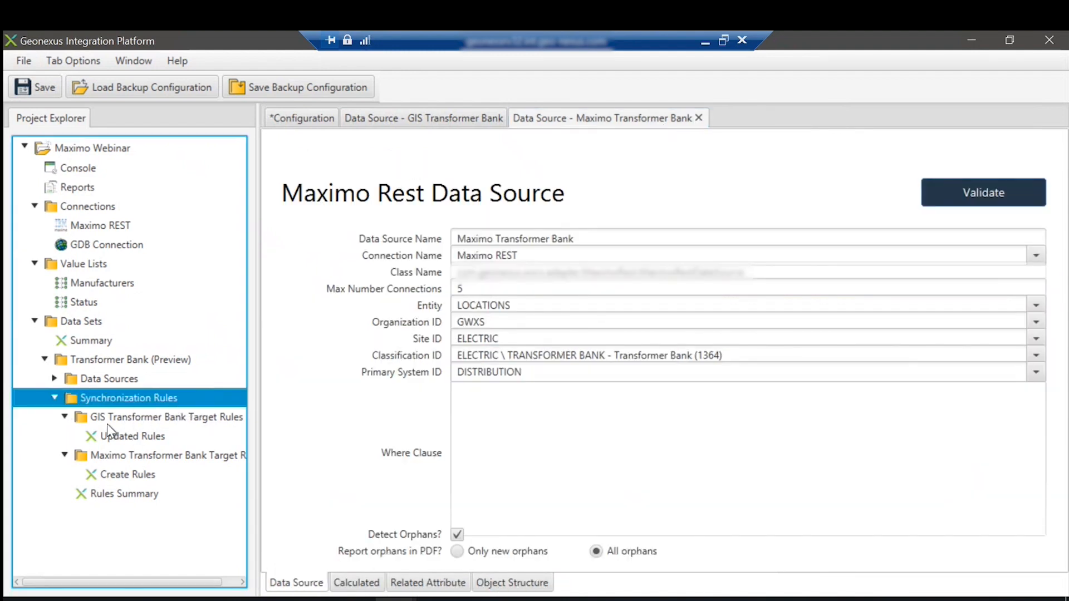
click(164, 422)
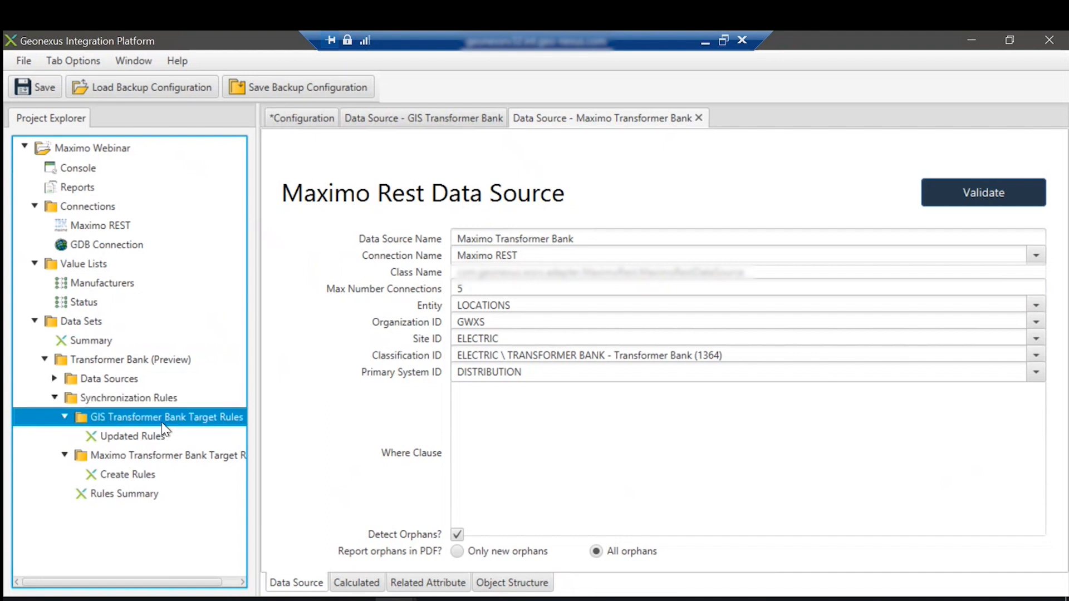
drag(259, 445, 419, 445)
click(114, 436)
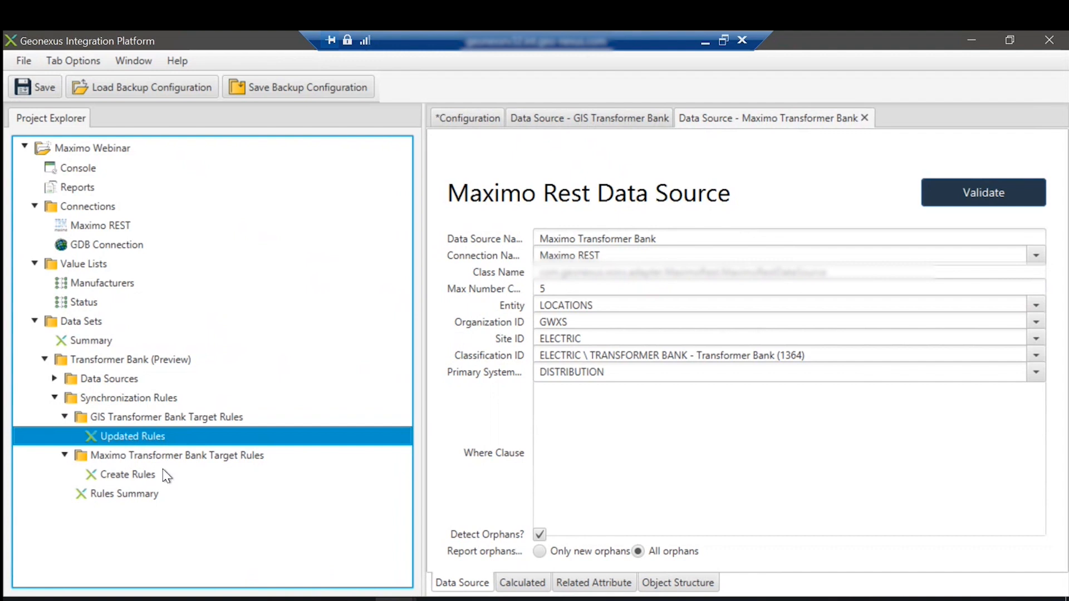
click(162, 475)
View the mapping rule types that can be added to the GIS Transformer Bank target rules, and cancel without adding one
right_click(195, 423)
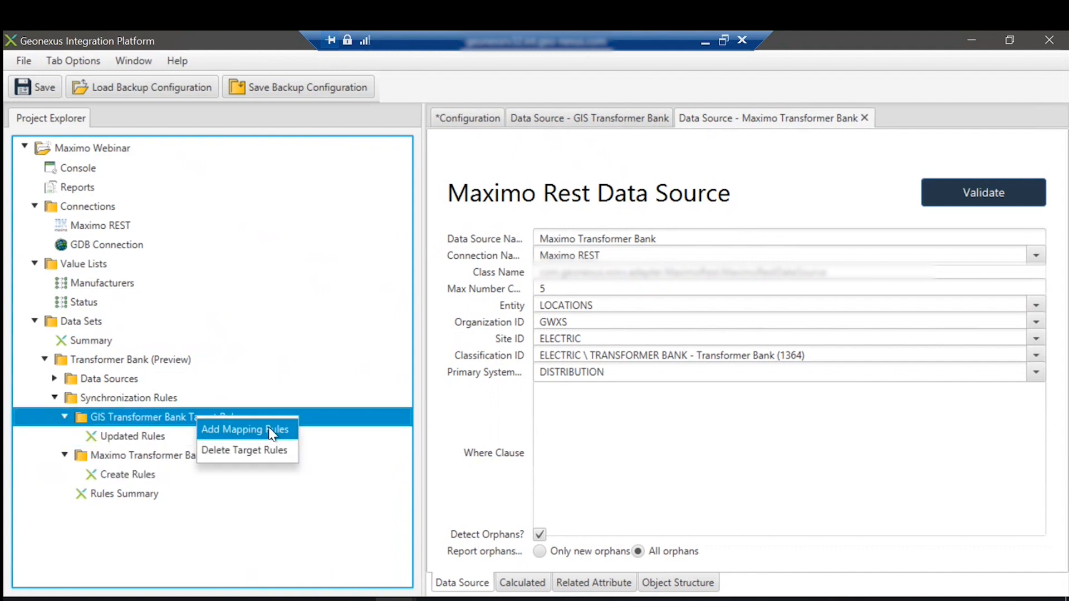
click(268, 429)
click(656, 258)
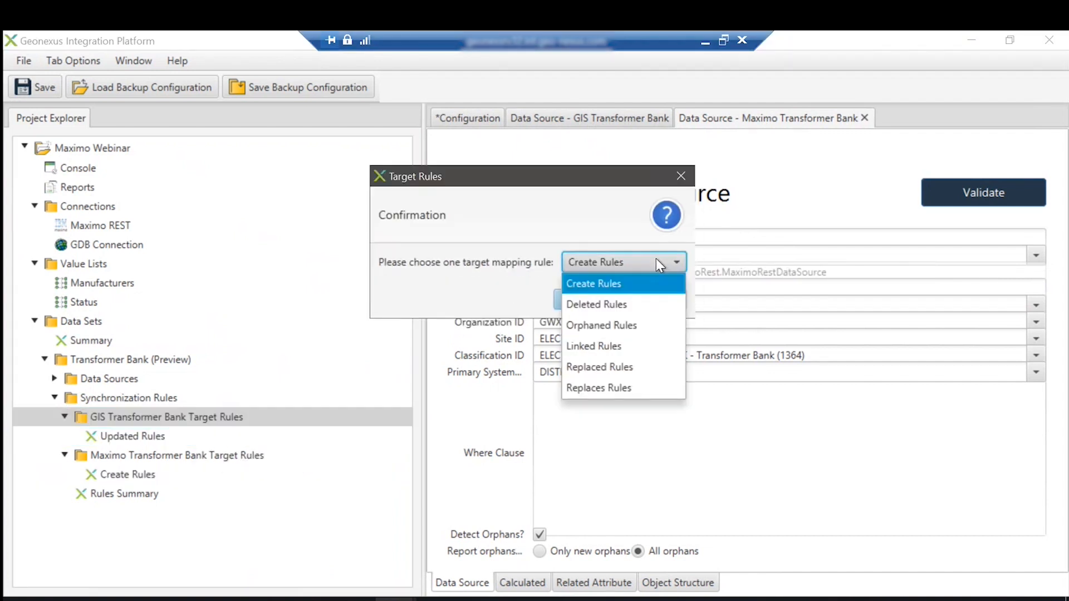
click(647, 273)
click(643, 260)
click(500, 212)
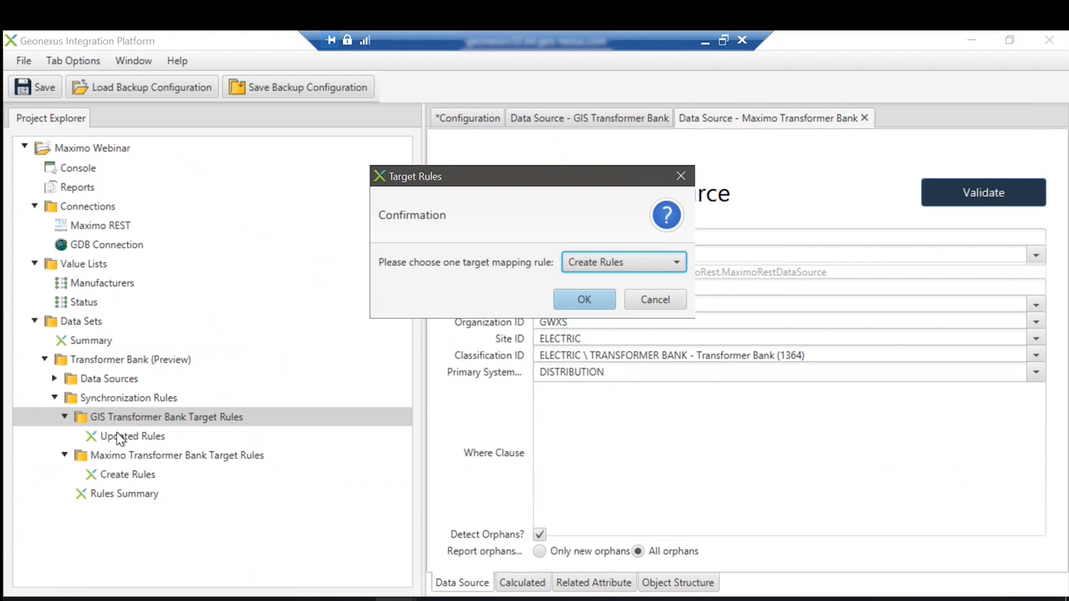
click(682, 177)
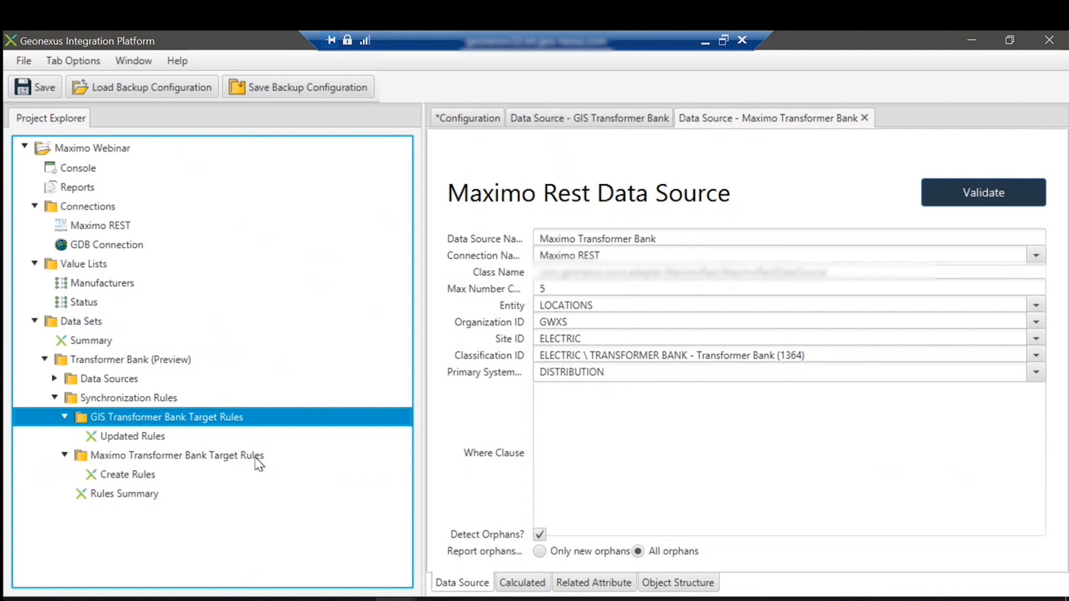
Open the create rules under the Maximo Transformer Bank target rules to examine their mappings
click(106, 460)
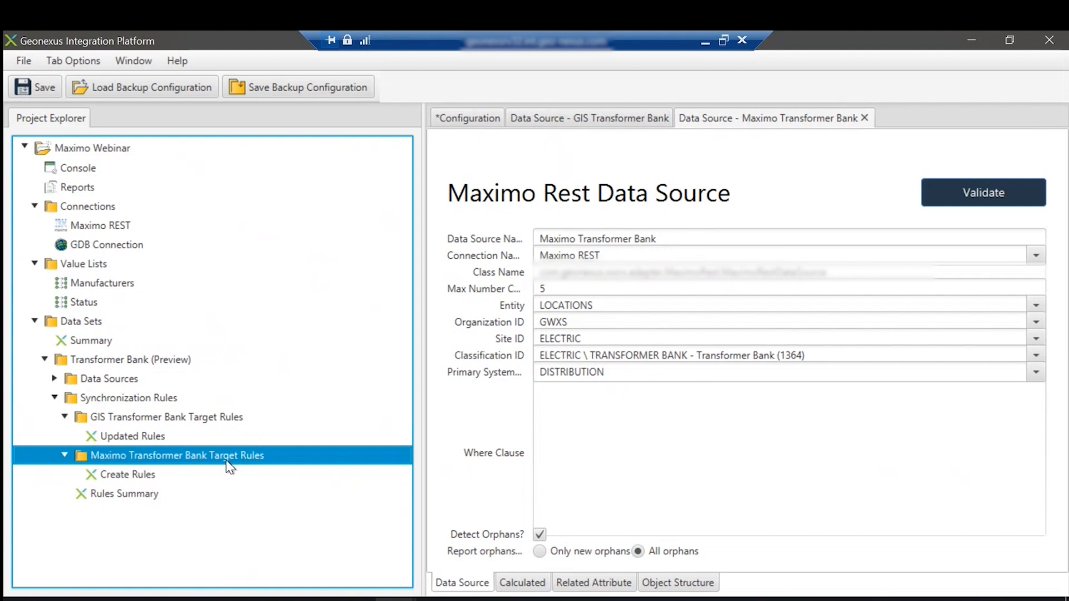
click(112, 473)
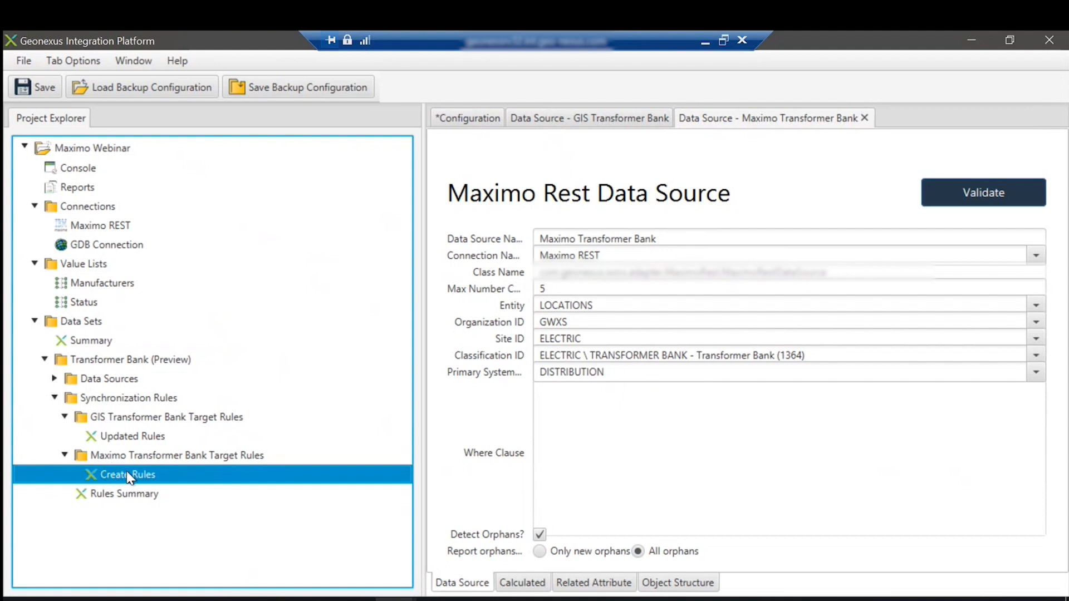
double_click(128, 475)
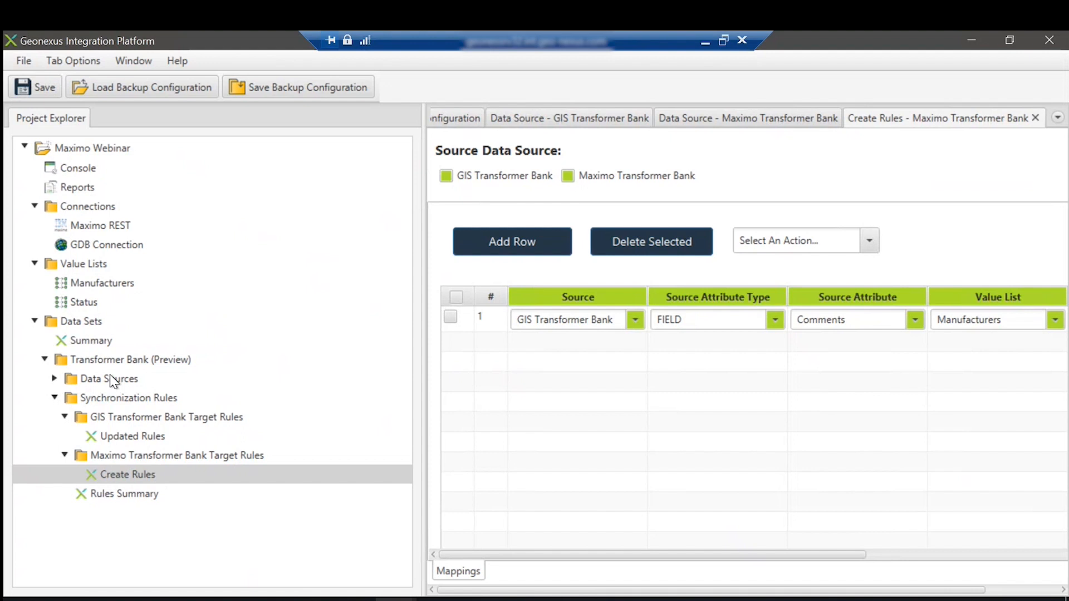
Review the Organization ID and other settings of the Maximo Transformer Bank data source
click(713, 118)
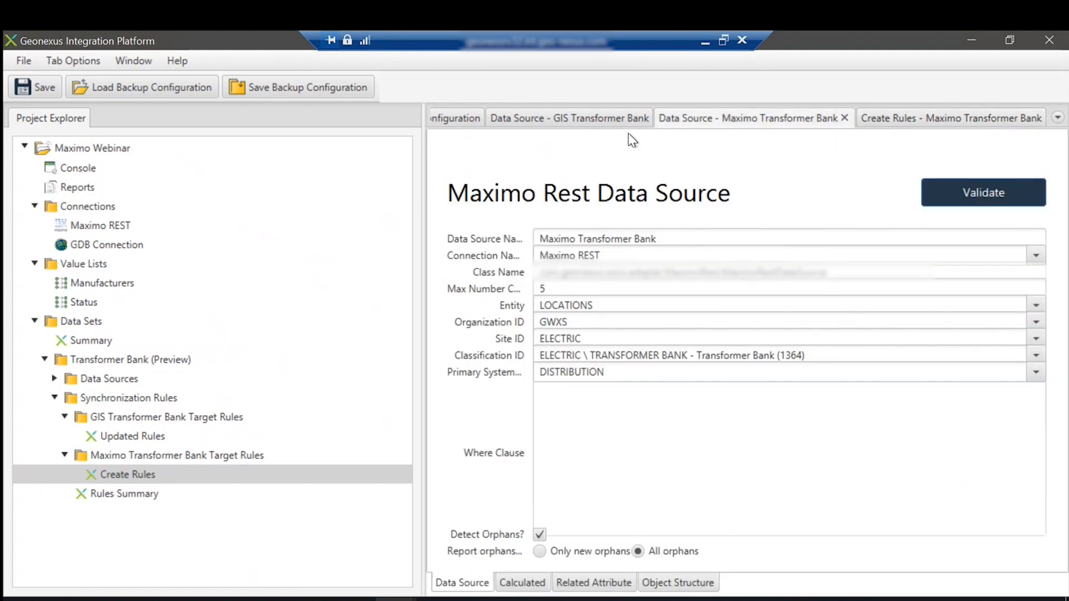
click(574, 322)
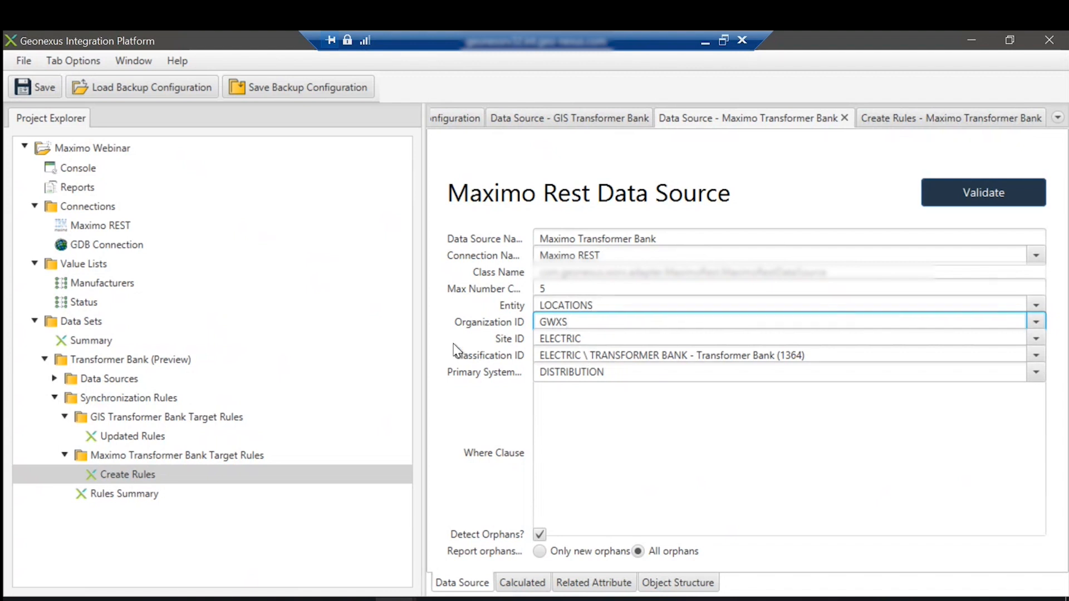
click(113, 474)
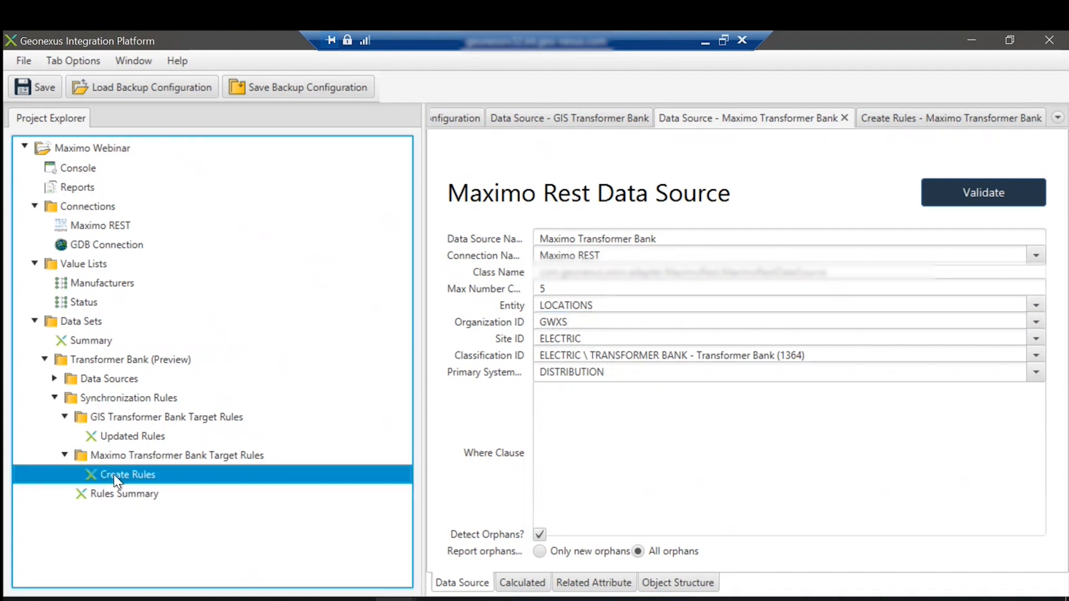
Examine the source, value list and target columns of the Comments mapping in the Maximo Transformer Bank create rules
click(918, 119)
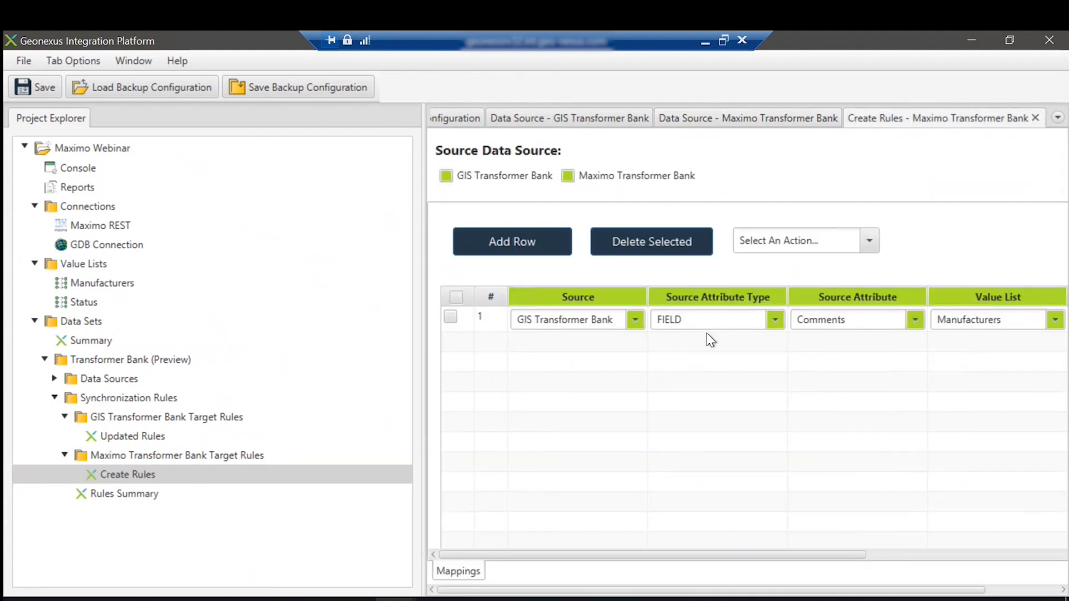
scroll(707, 334, right, 1)
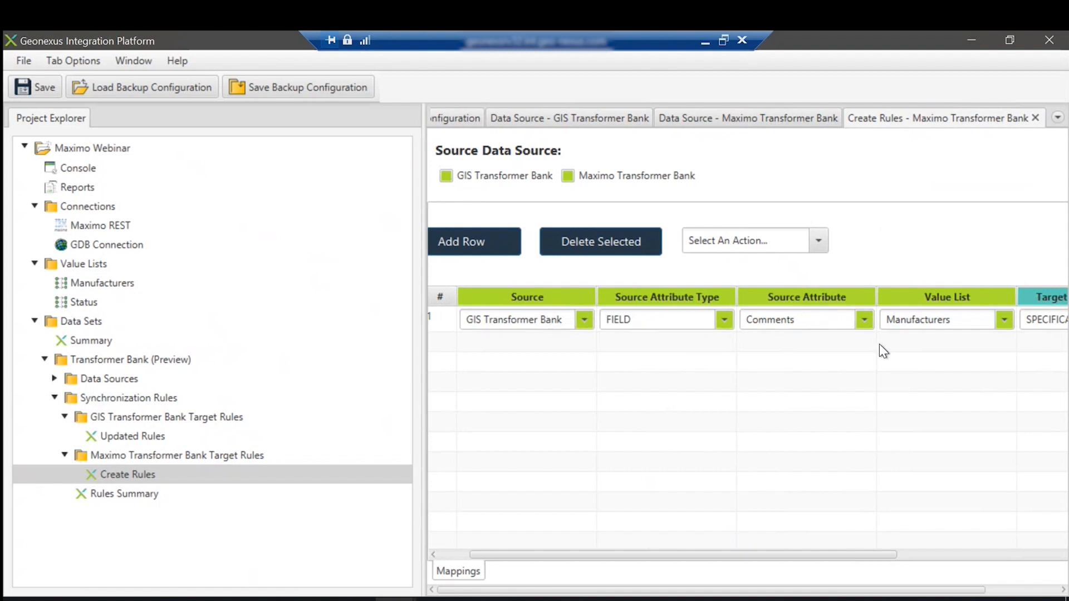
scroll(880, 344, right, 5)
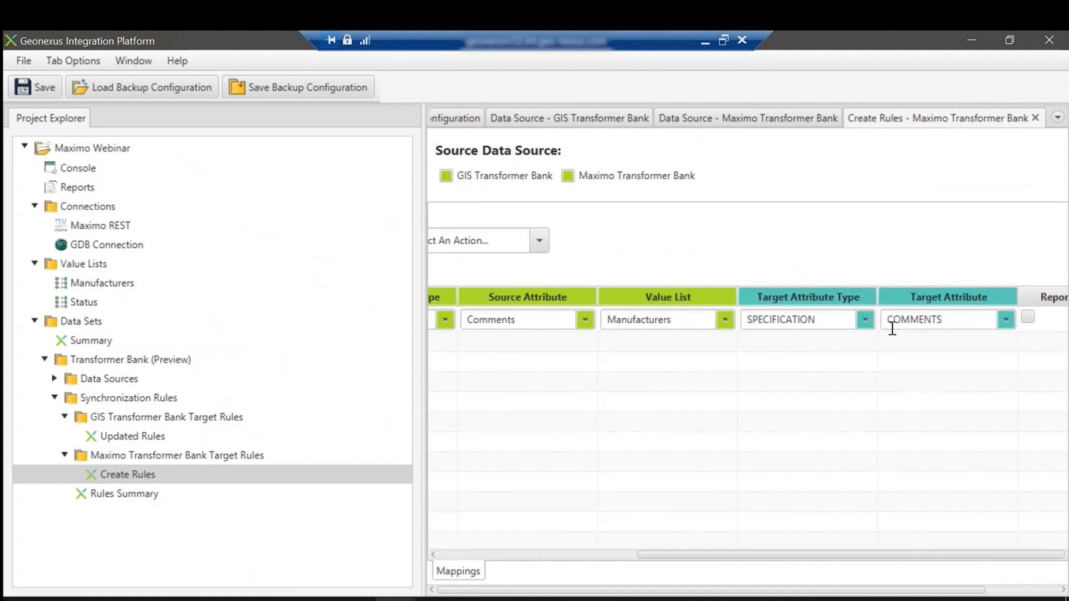
scroll(892, 328, right, 2)
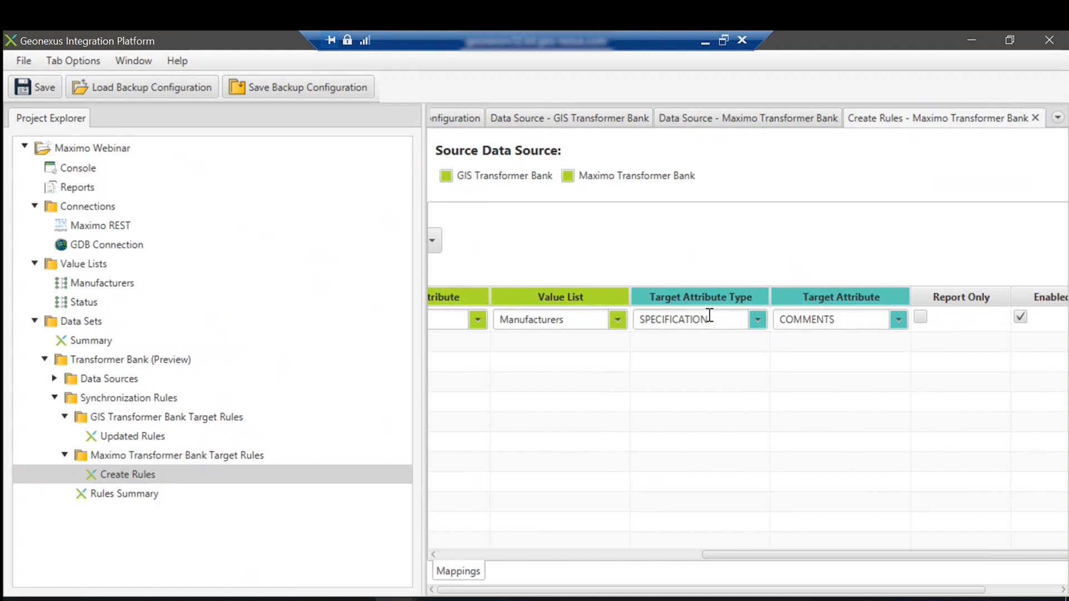
scroll(663, 314, left, 3)
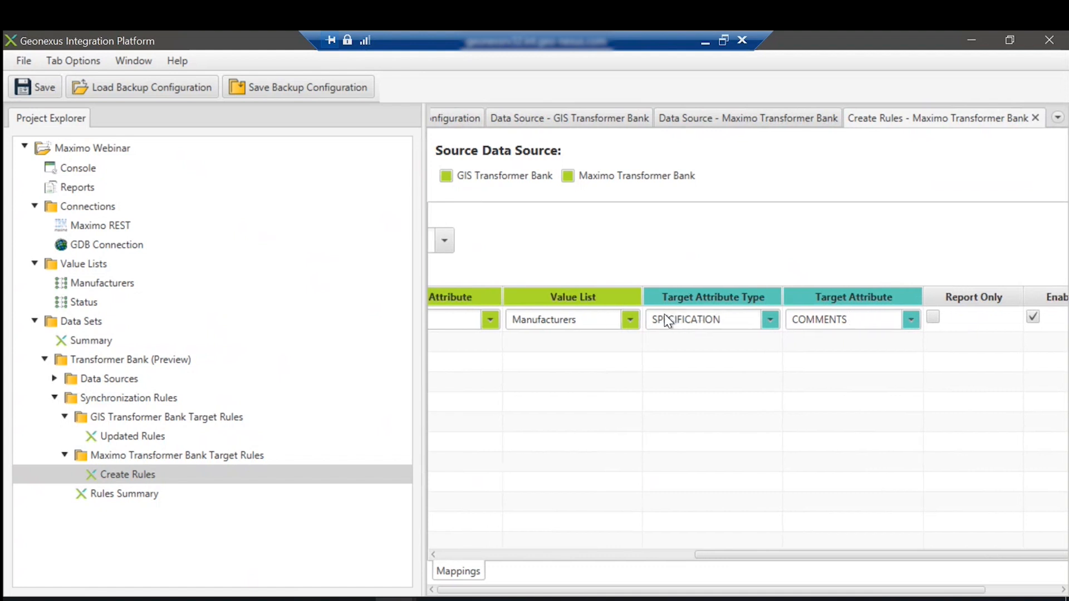
scroll(664, 315, left, 4)
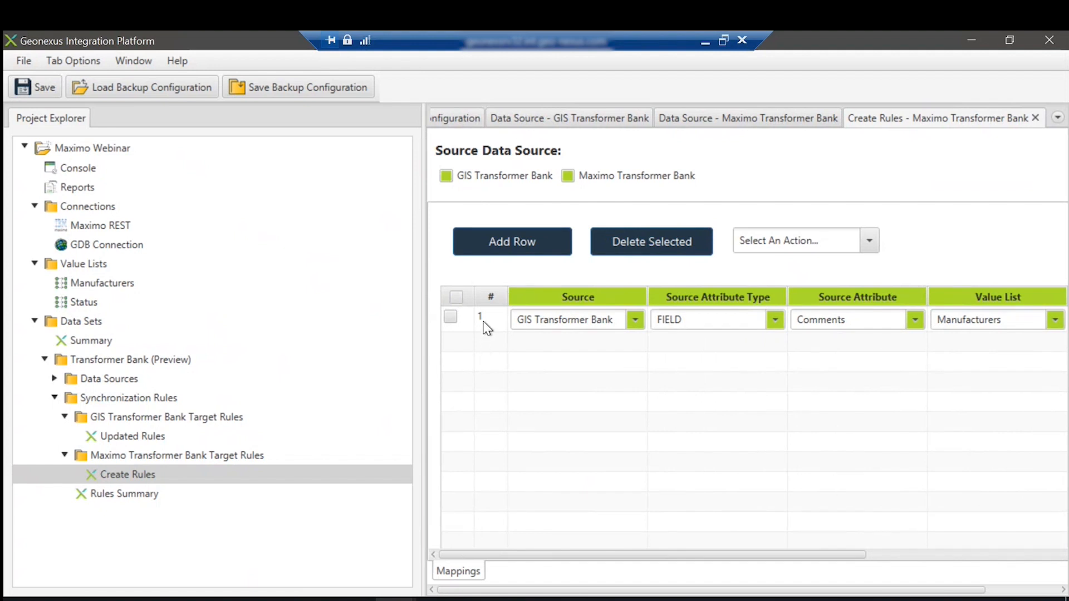
Enable GIS Transformer Bank as source data source and add a mapping row with that source and attribute type FIELD
click(447, 177)
click(553, 242)
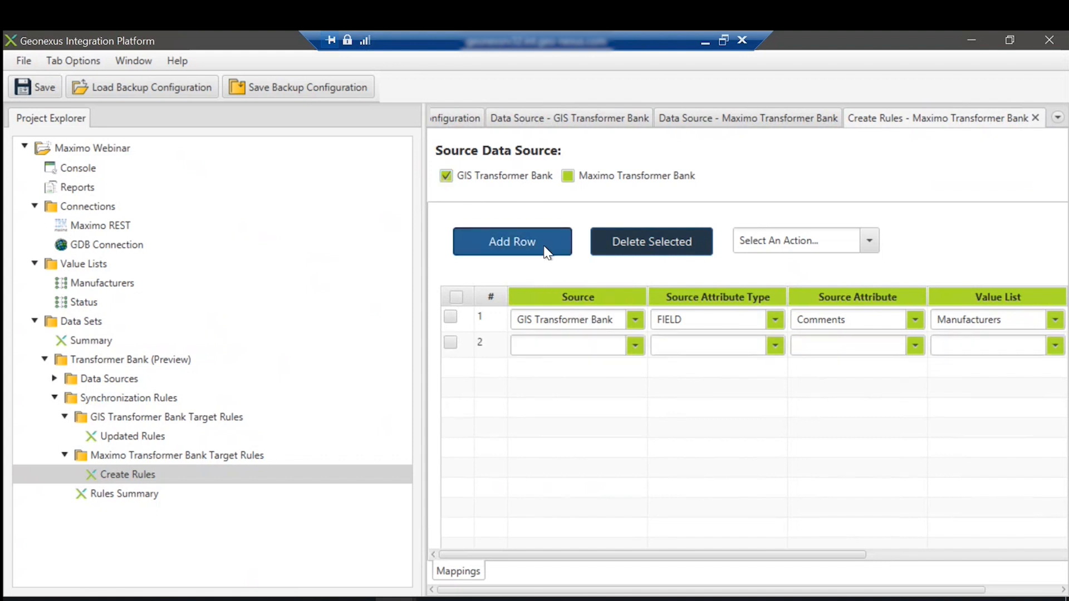
click(638, 345)
click(560, 384)
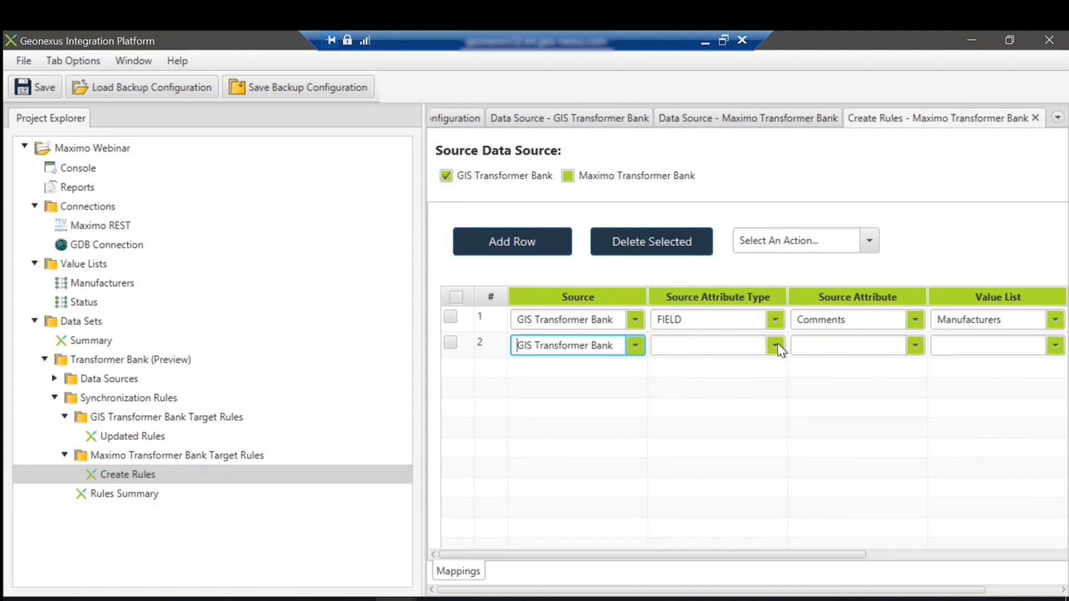
click(775, 346)
click(679, 452)
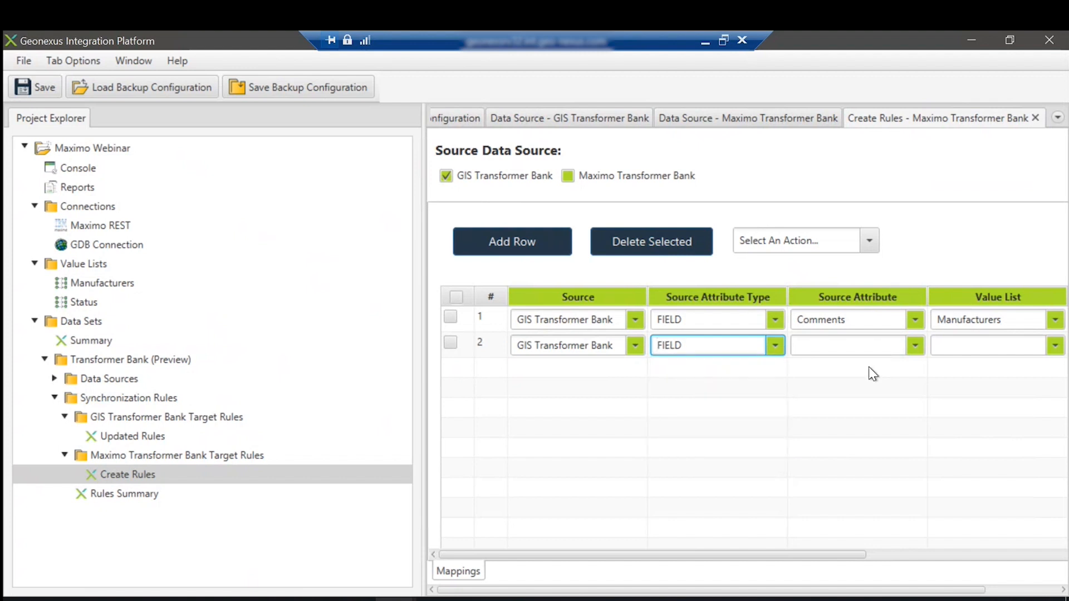
Set the source attribute of the second mapping row to FeederID
click(914, 345)
scroll(874, 400, down, 2)
scroll(873, 400, down, 3)
scroll(874, 400, up, 1)
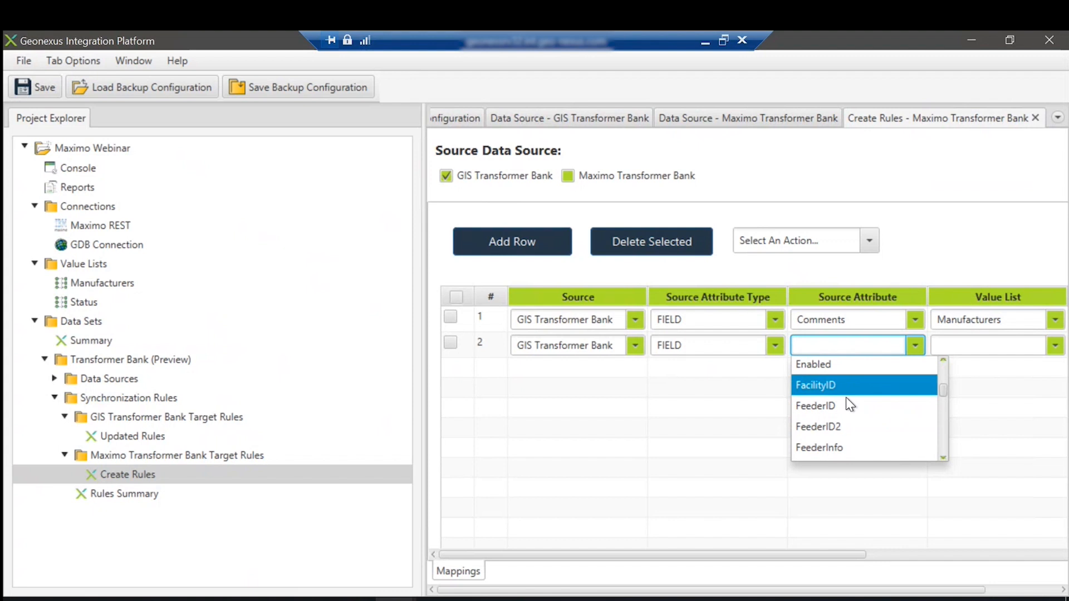
click(846, 398)
Try ATTRIBUTE as the second row's target attribute type and search its target attributes for a match to FeederID
drag(782, 555, 1063, 554)
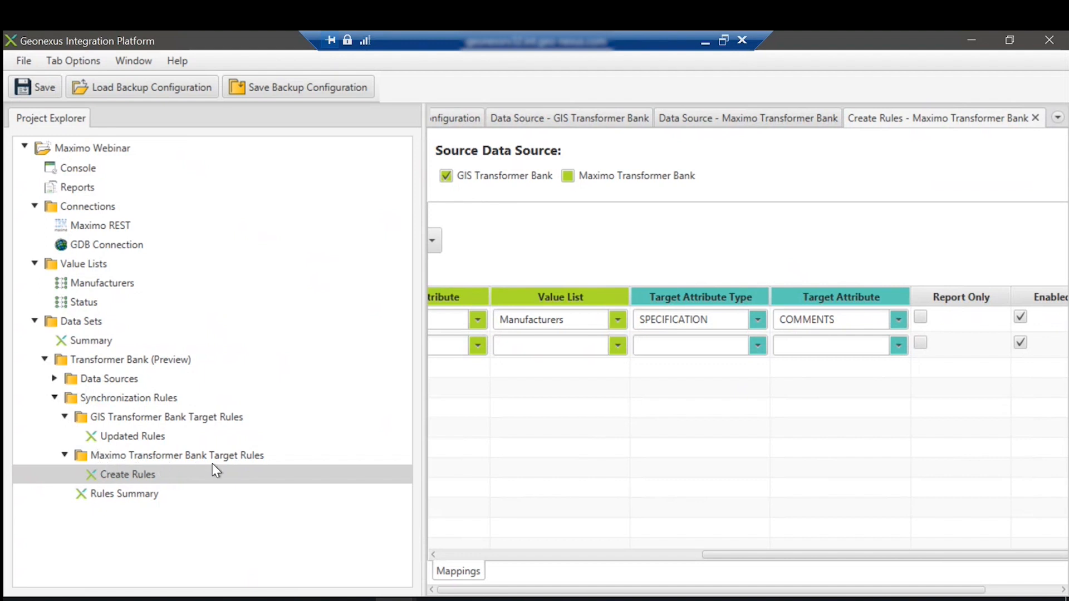
click(758, 346)
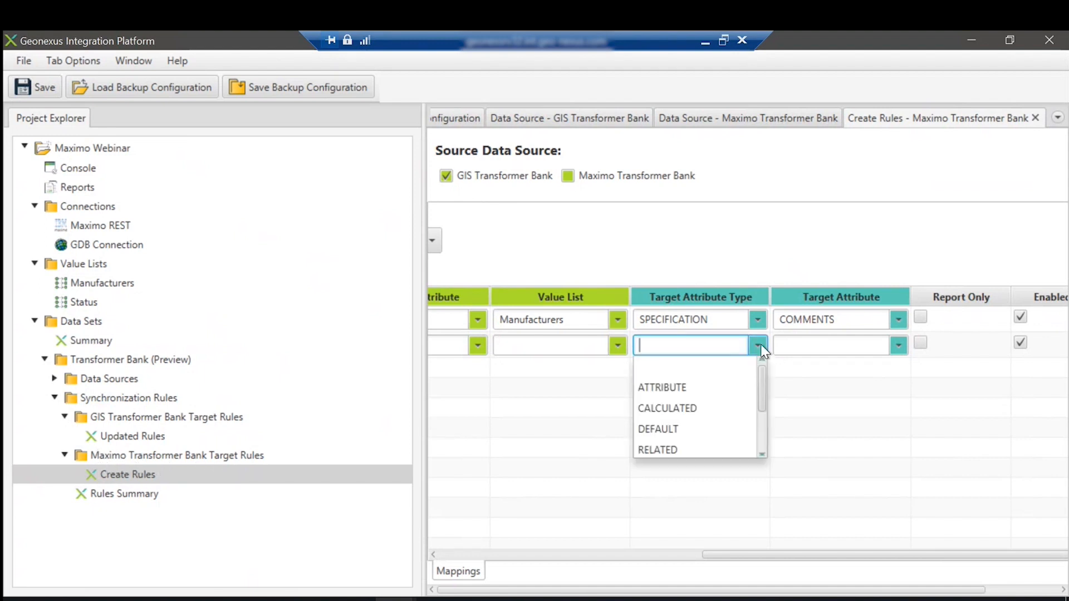
click(682, 393)
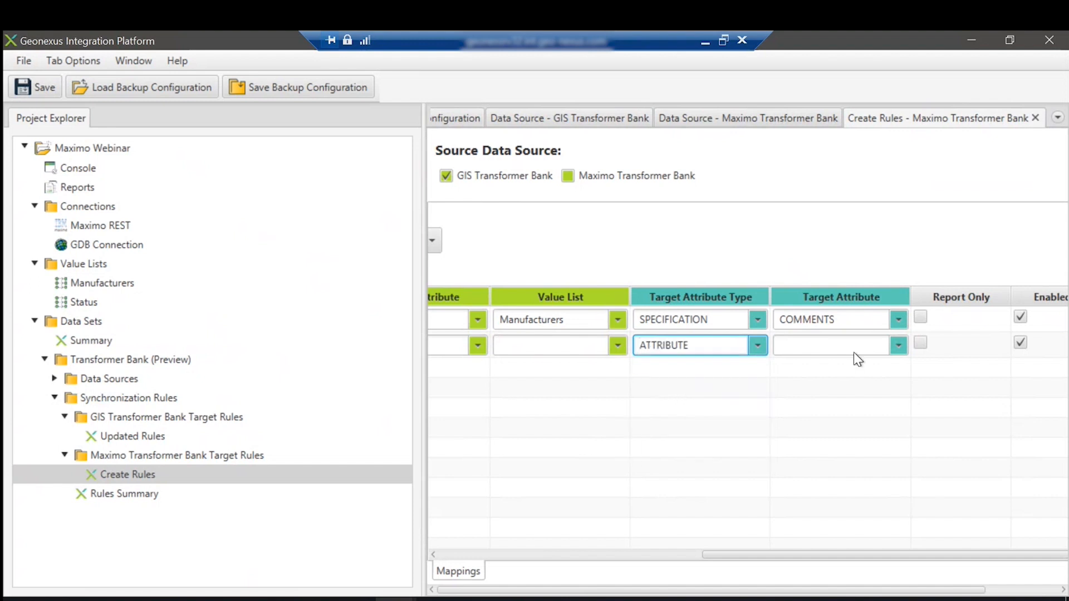
click(898, 349)
scroll(885, 421, down, 5)
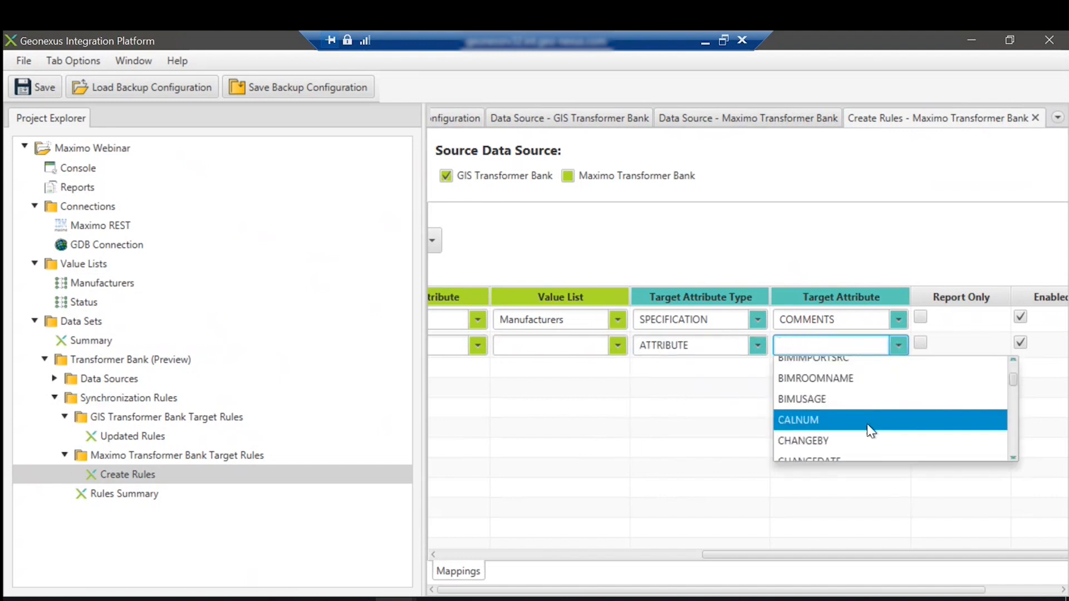
drag(785, 556, 537, 567)
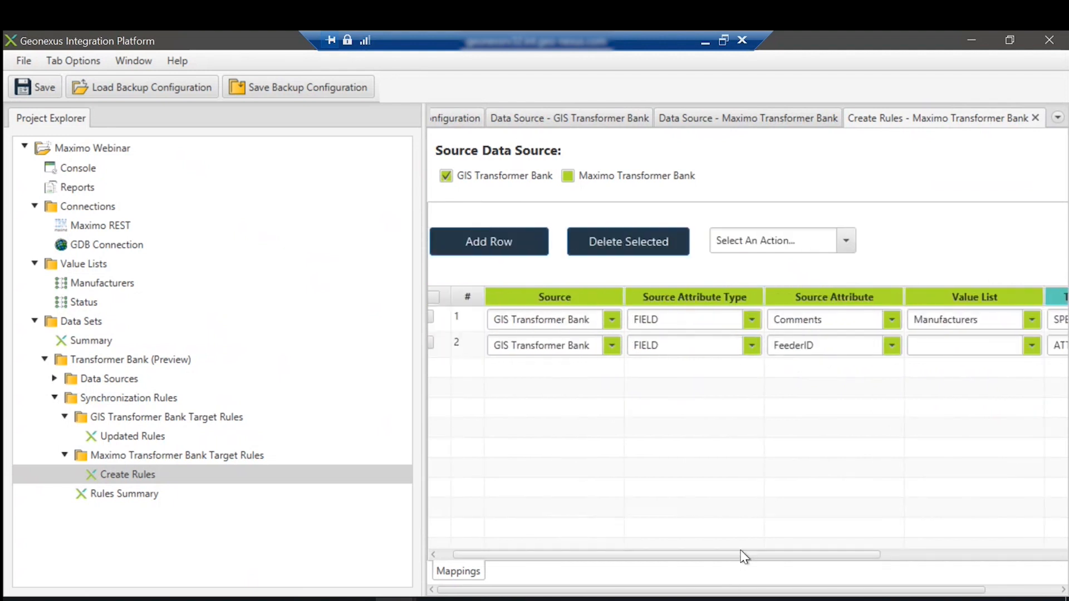
drag(744, 556, 990, 546)
click(898, 346)
scroll(852, 407, down, 8)
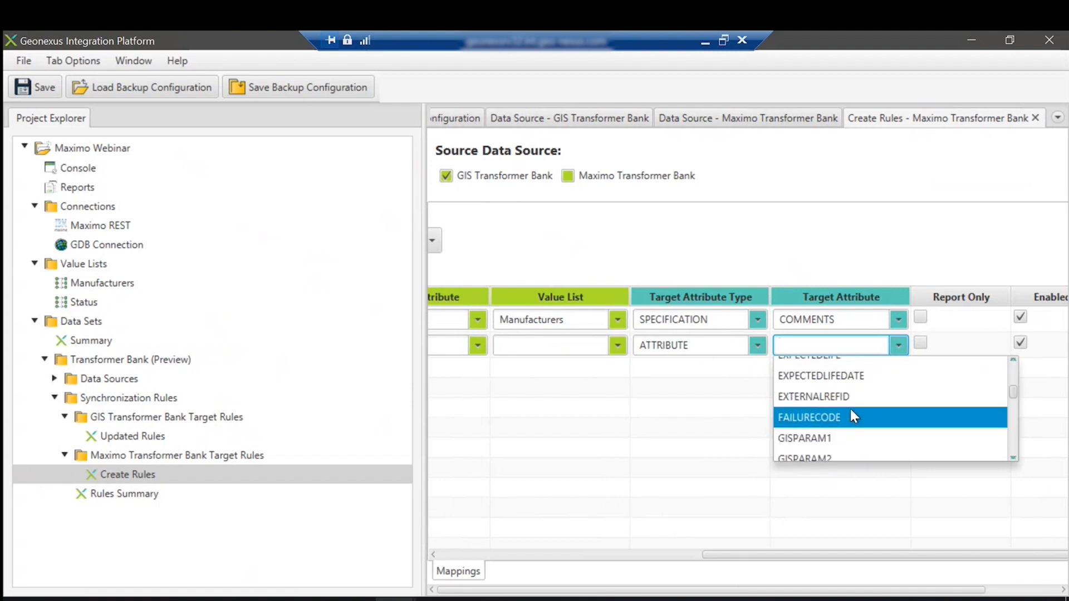
scroll(852, 413, down, 3)
scroll(853, 415, up, 2)
scroll(851, 410, up, 2)
Set the second row's target attribute type to SPECIFICATION and its target attribute to FEEDERID, and review the completed row
click(758, 345)
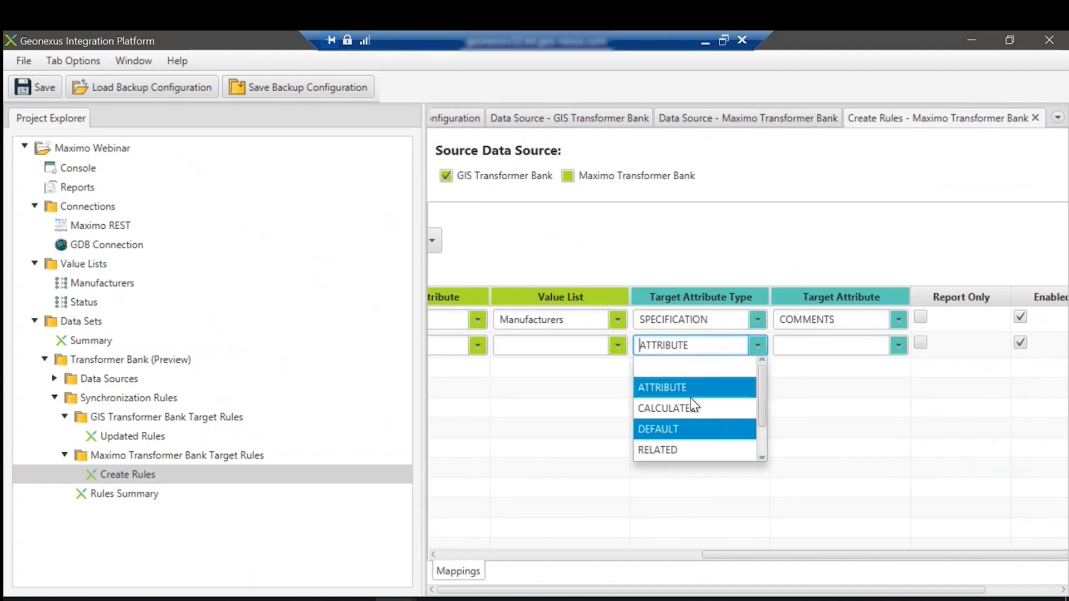
scroll(718, 440, down, 2)
click(693, 431)
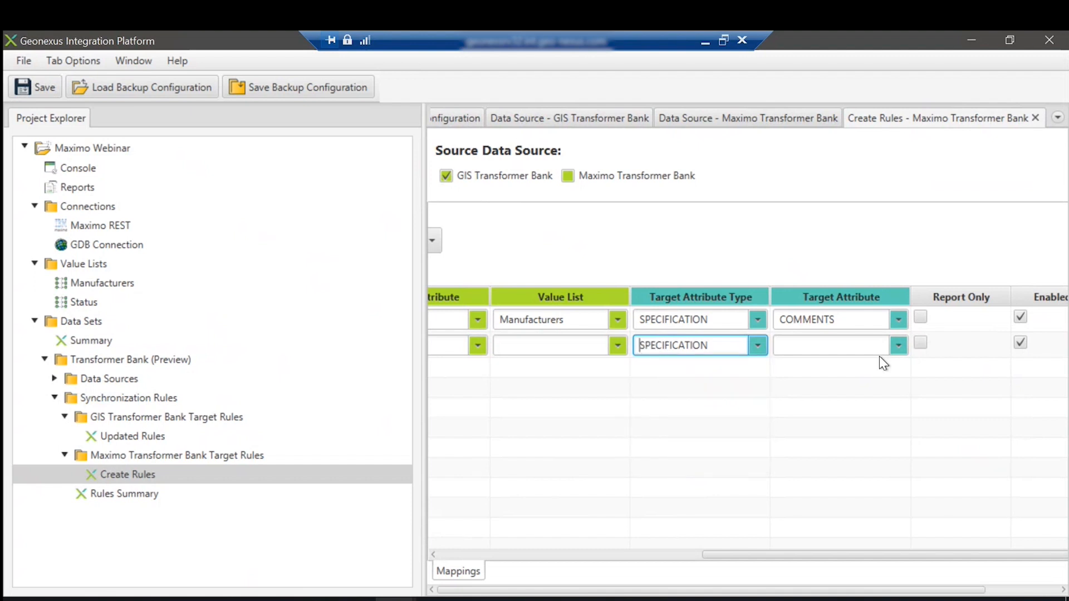
click(897, 345)
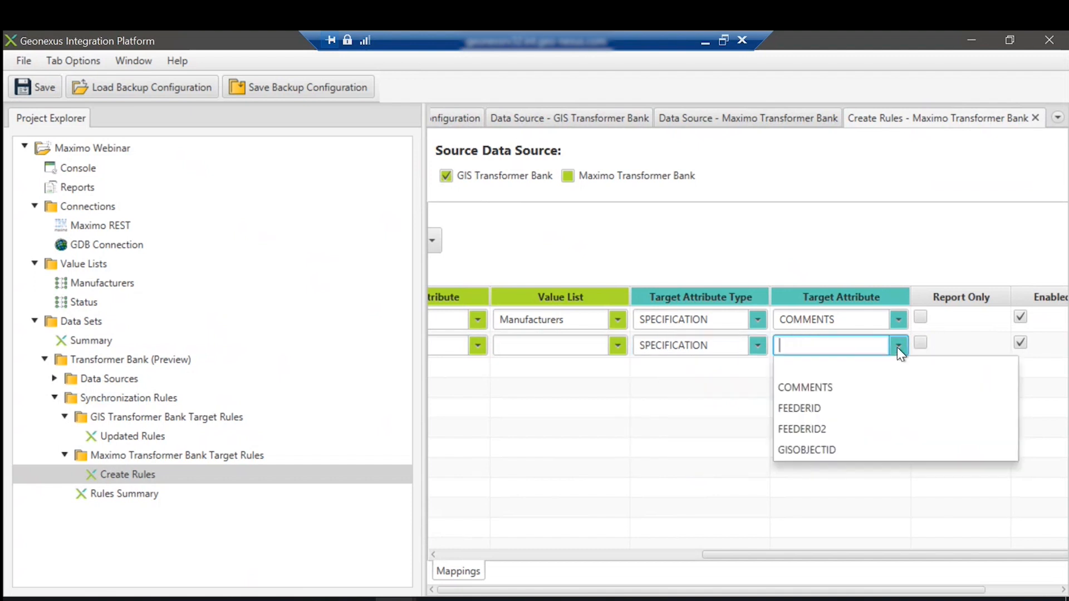
click(845, 408)
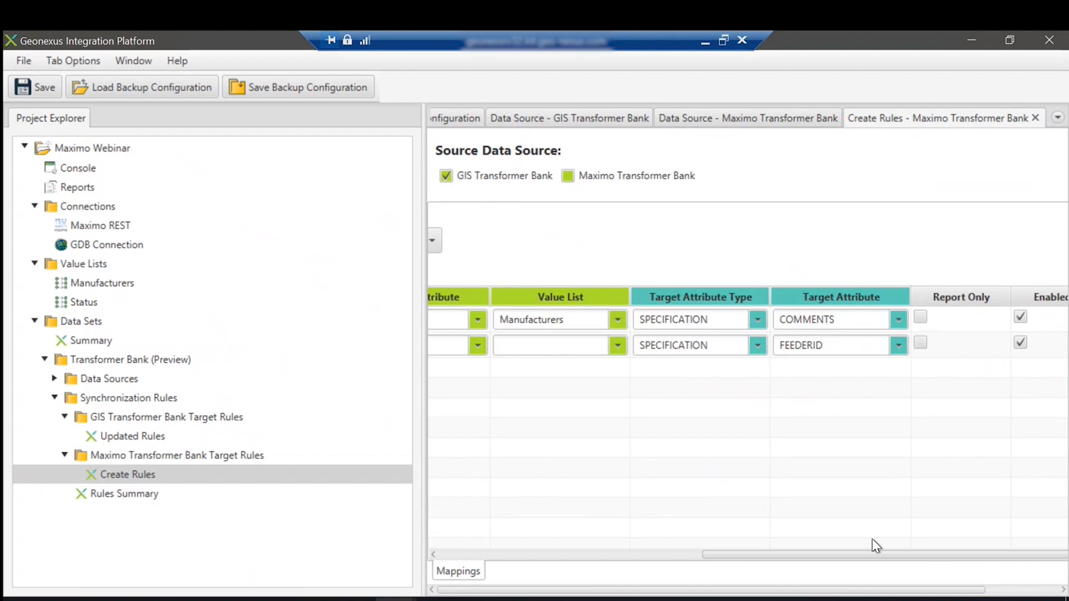
drag(877, 554, 930, 552)
drag(943, 559, 495, 549)
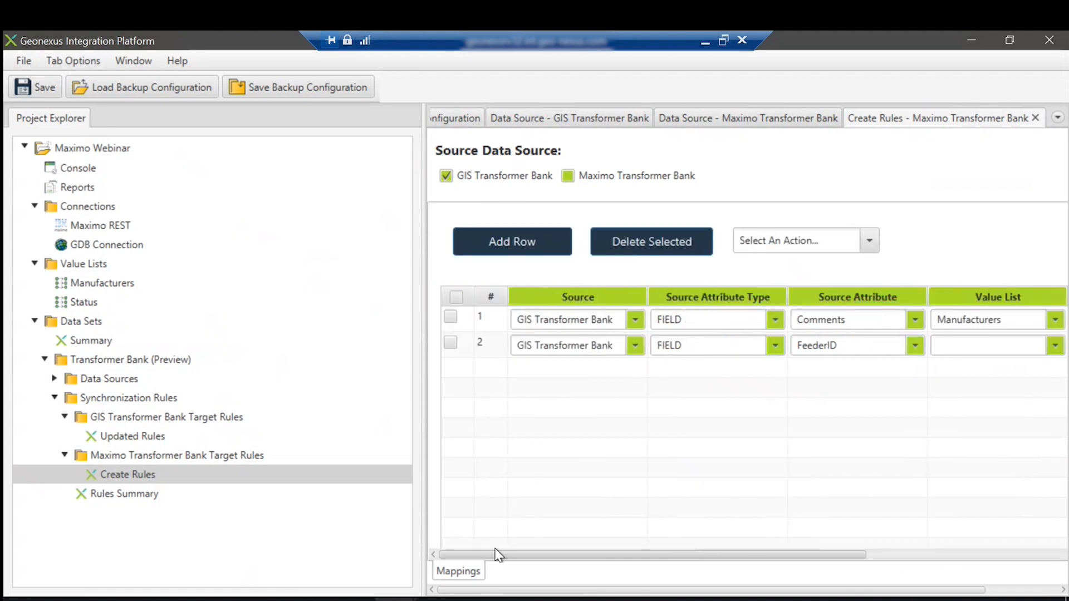
Open the updated rules under the GIS Transformer Bank target rules and view the available source attribute types without changing them
click(126, 436)
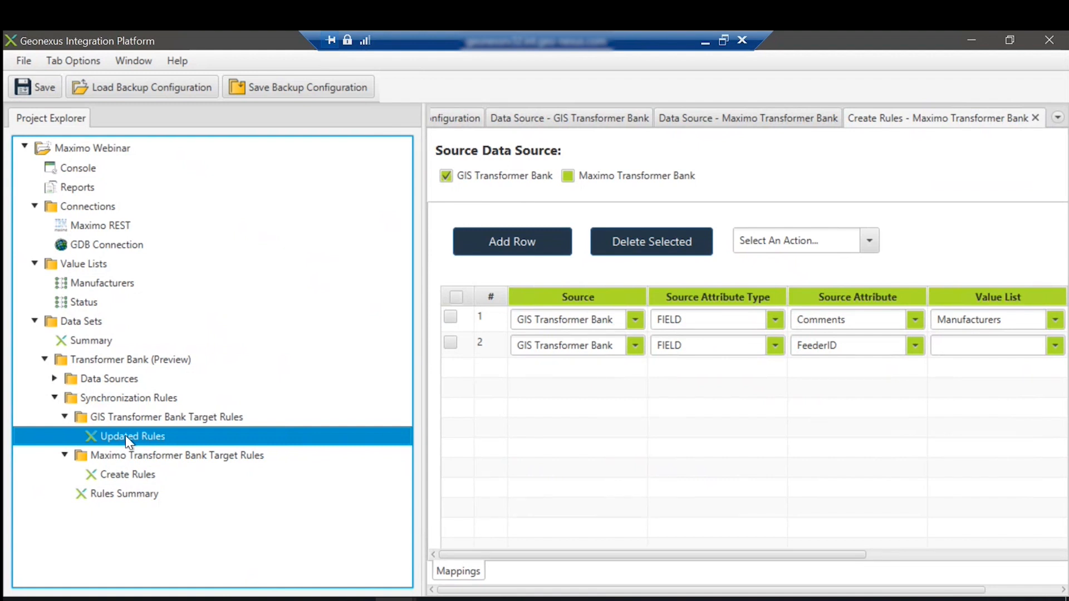
double_click(125, 435)
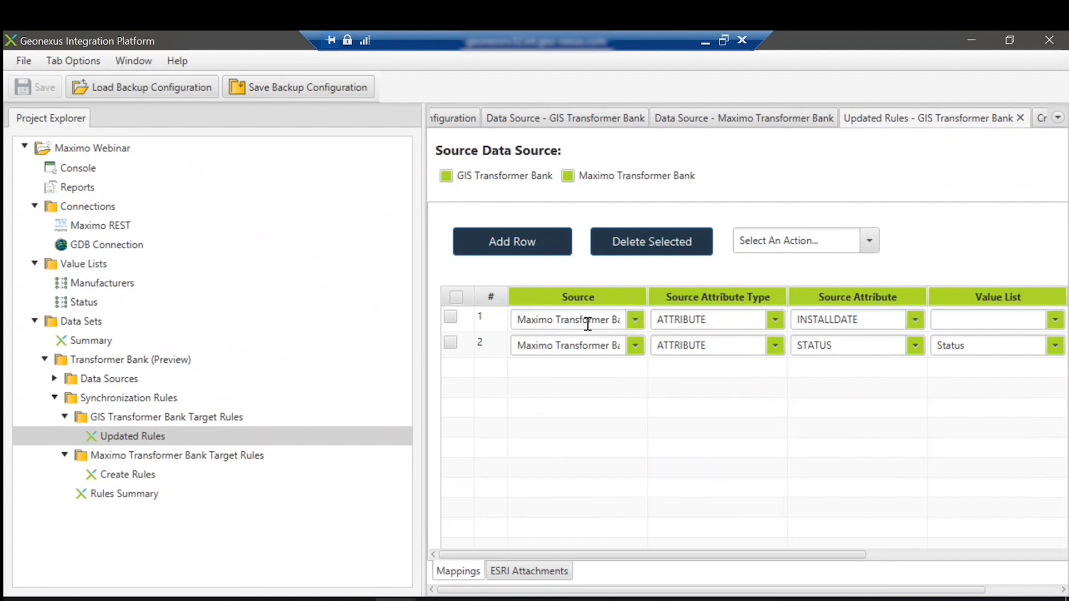
click(776, 319)
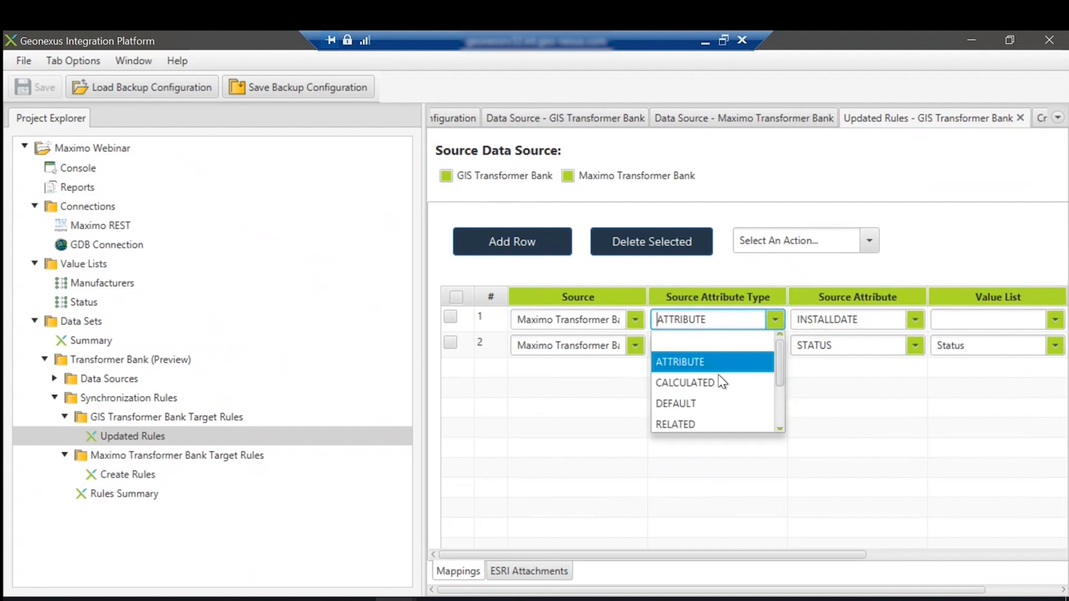
click(811, 364)
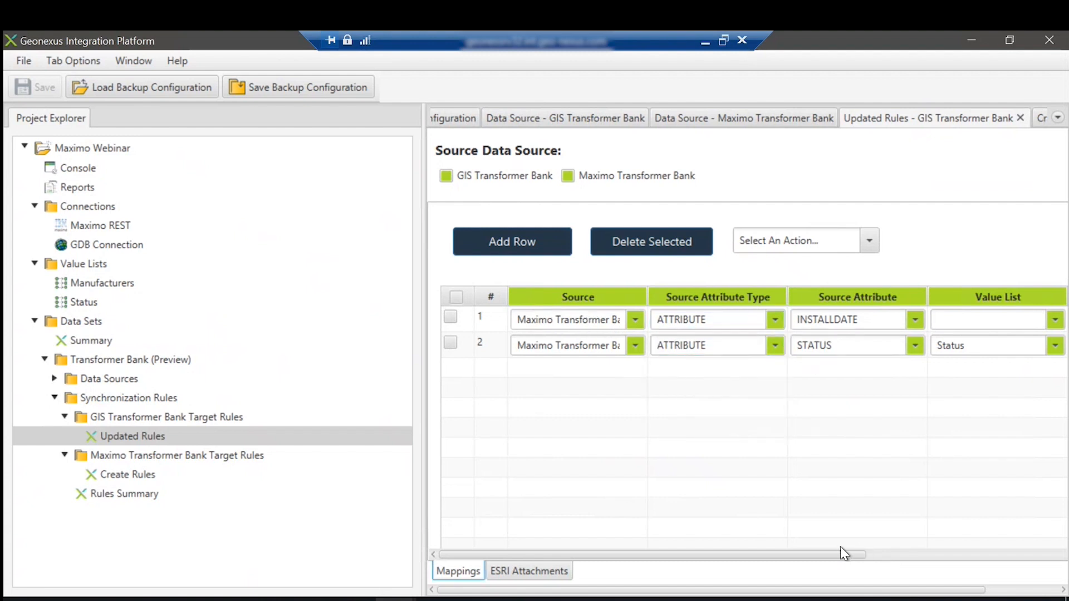
Examine how the INSTALLDATE and STATUS mappings connect Maximo source attributes, value lists and GIS target fields
drag(830, 554, 1052, 534)
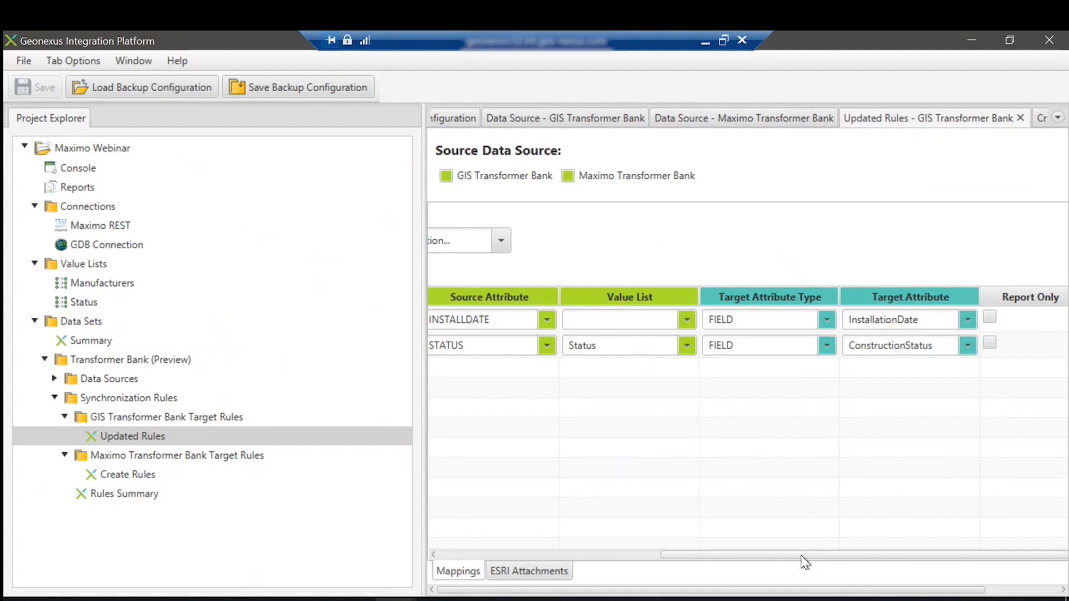
drag(799, 556, 742, 555)
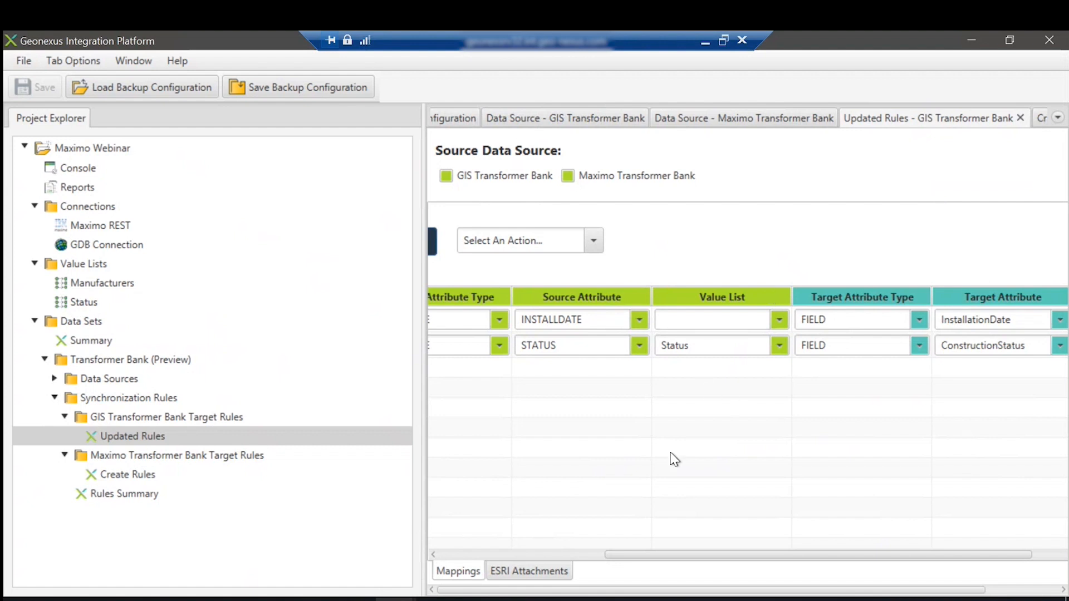
drag(632, 556, 570, 556)
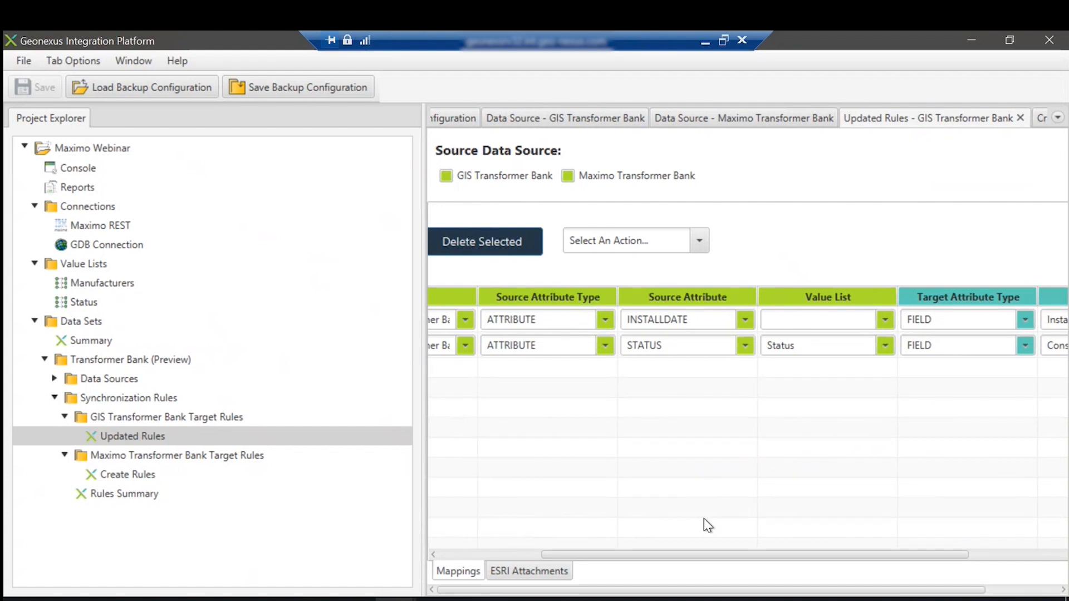
drag(784, 554, 902, 548)
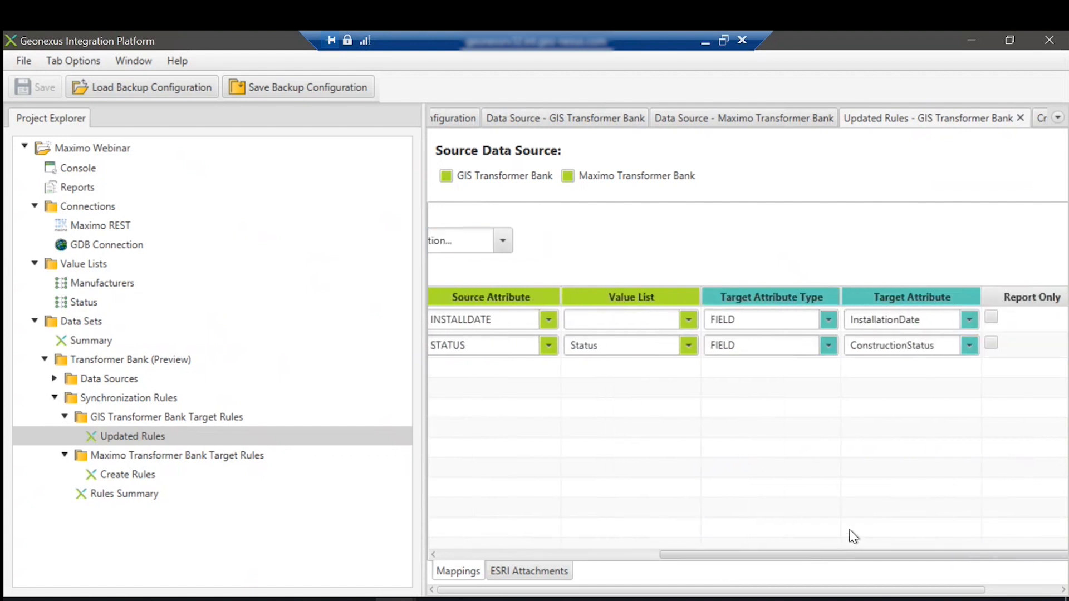
drag(801, 559, 726, 567)
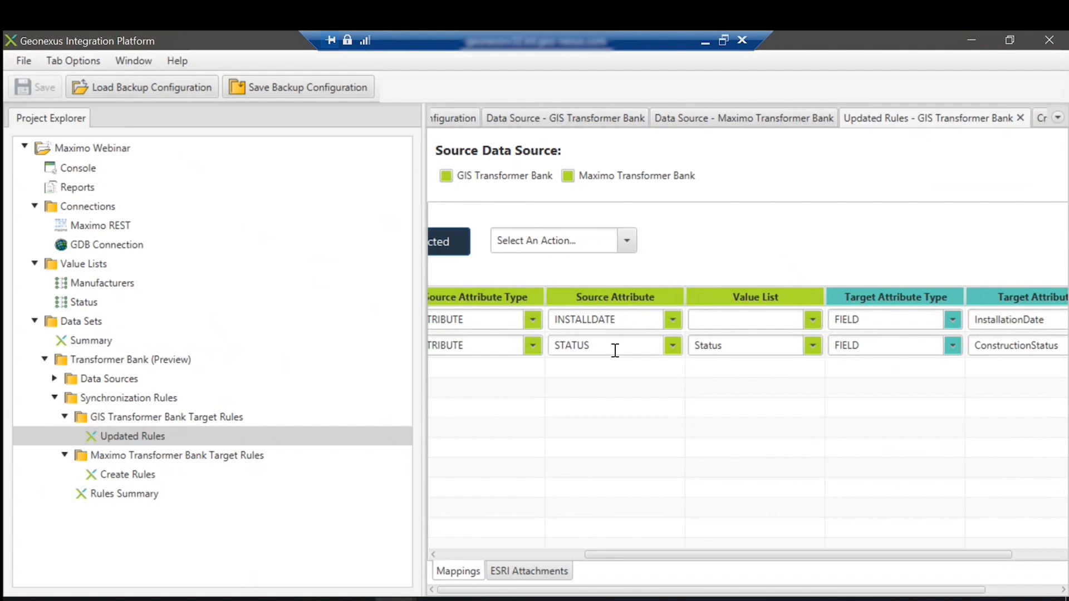
drag(670, 556, 736, 565)
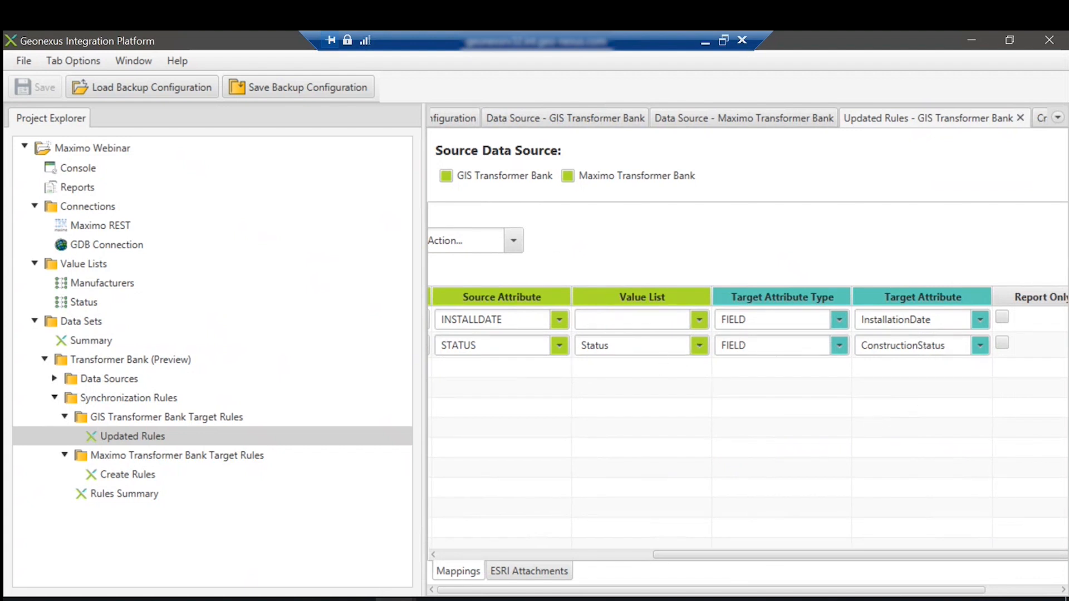
Open the Status value list and examine how its static conversion table maps each source status to a target value
double_click(90, 303)
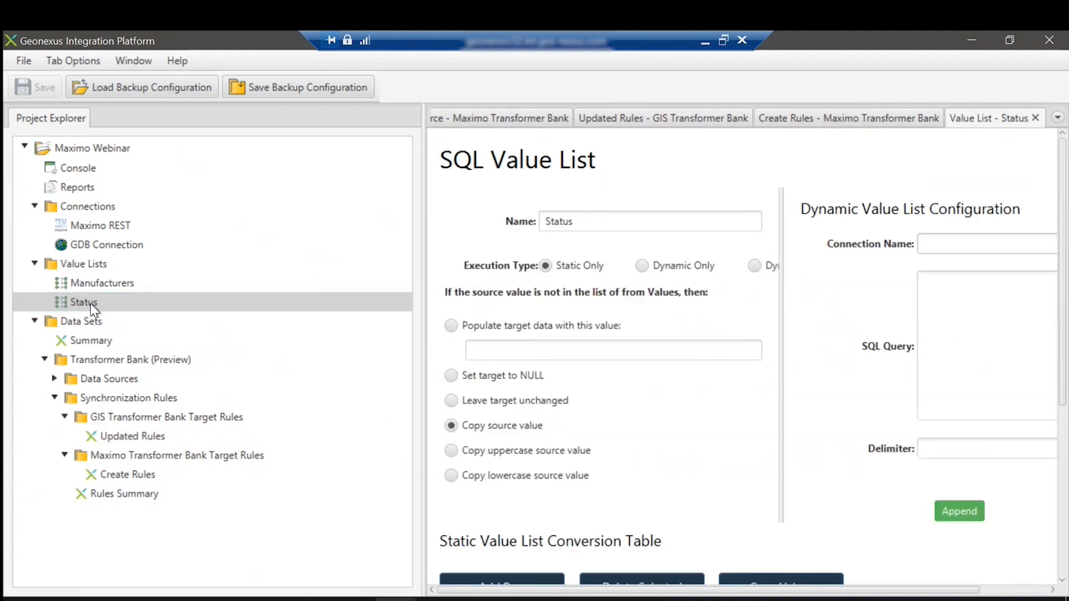
scroll(729, 403, down, 3)
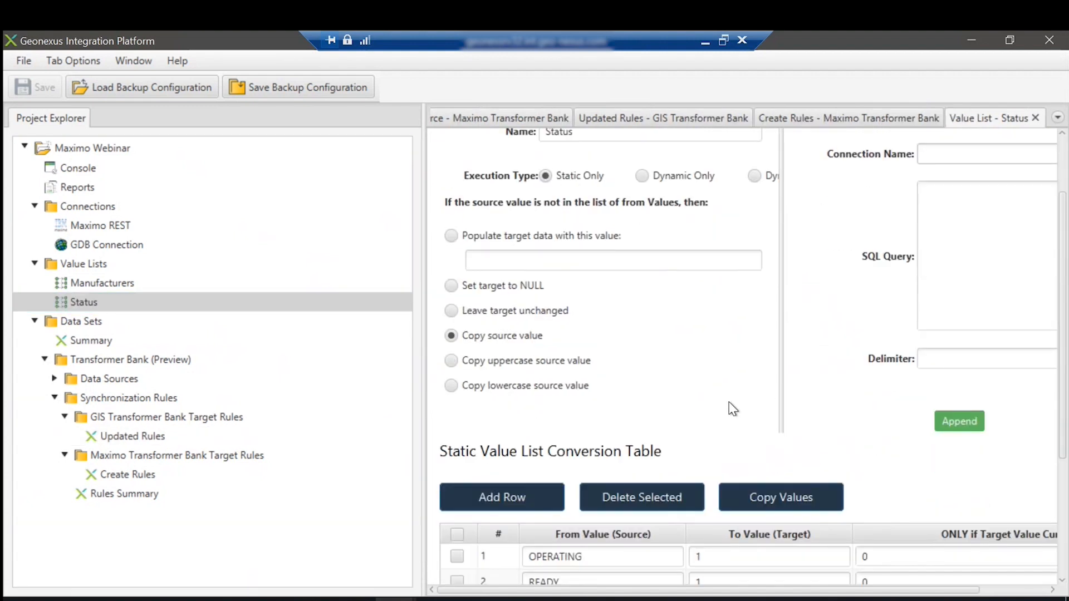
scroll(732, 409, down, 3)
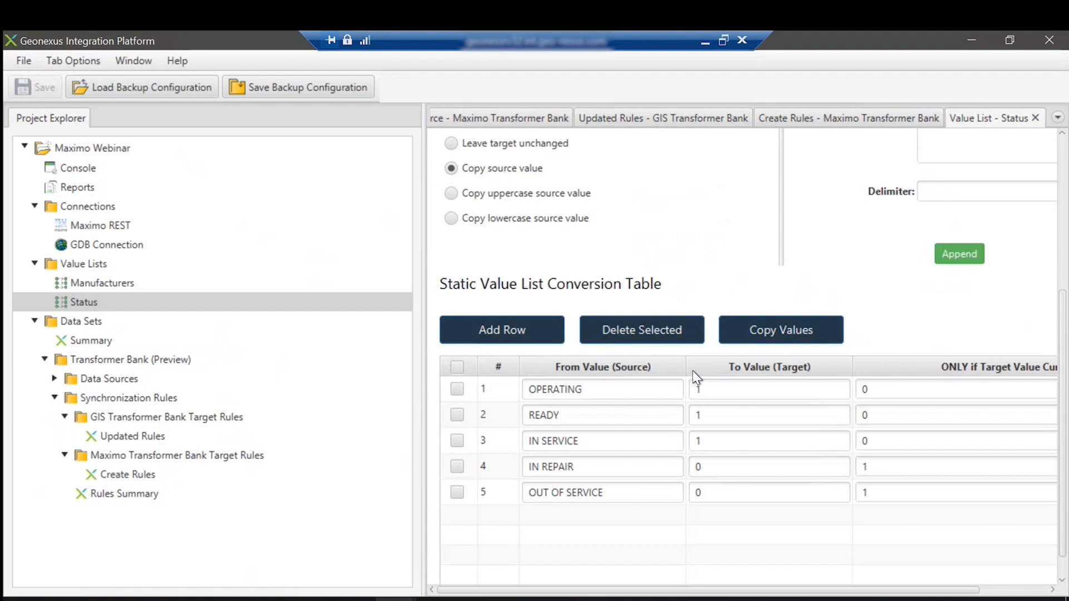
click(635, 389)
click(566, 415)
click(578, 441)
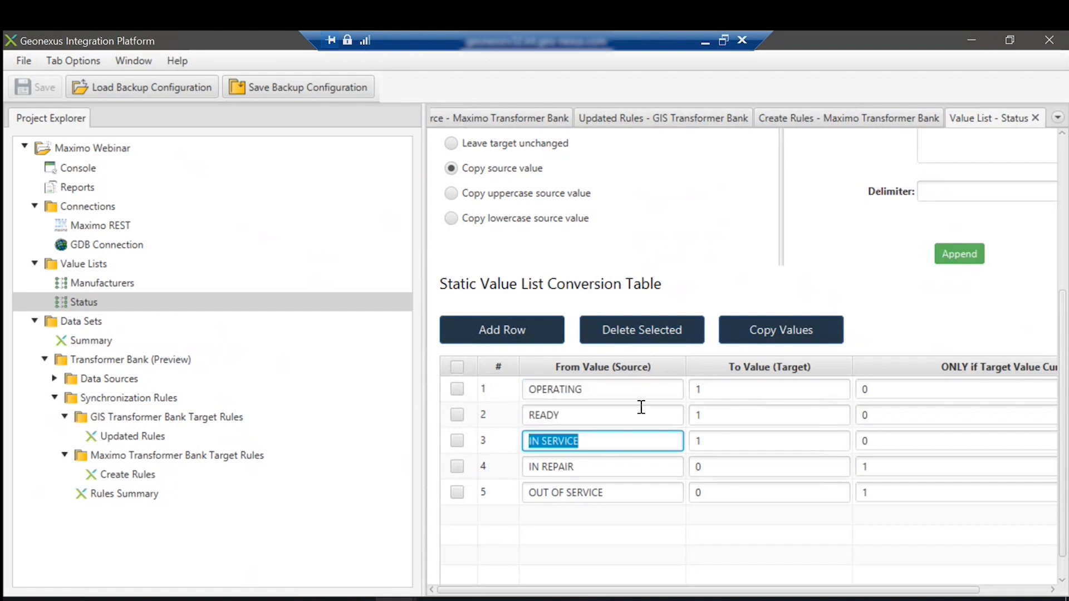
click(723, 393)
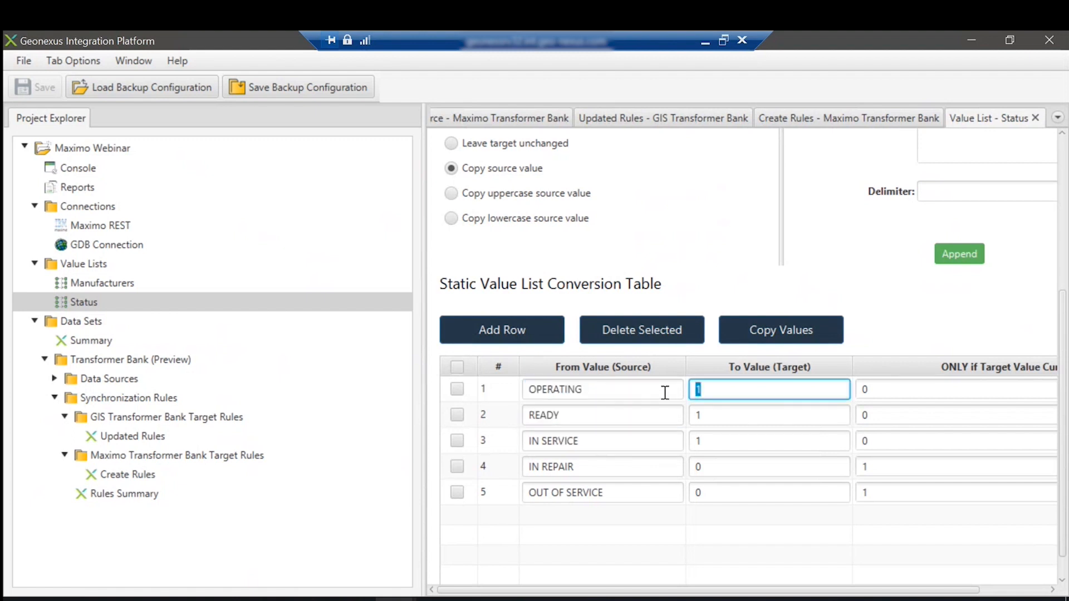
click(592, 466)
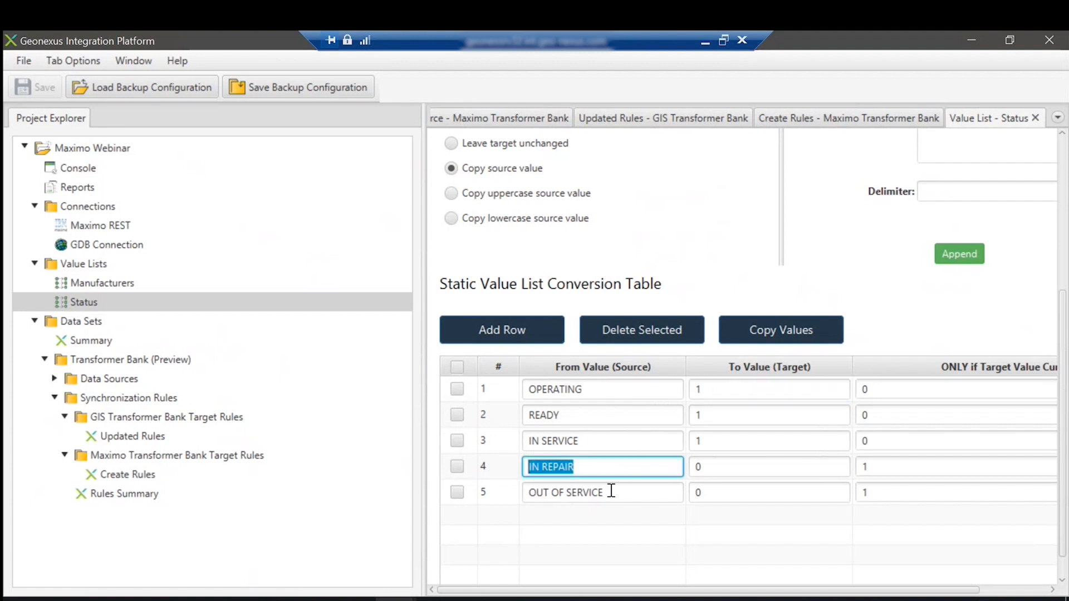
drag(611, 492, 564, 492)
click(729, 469)
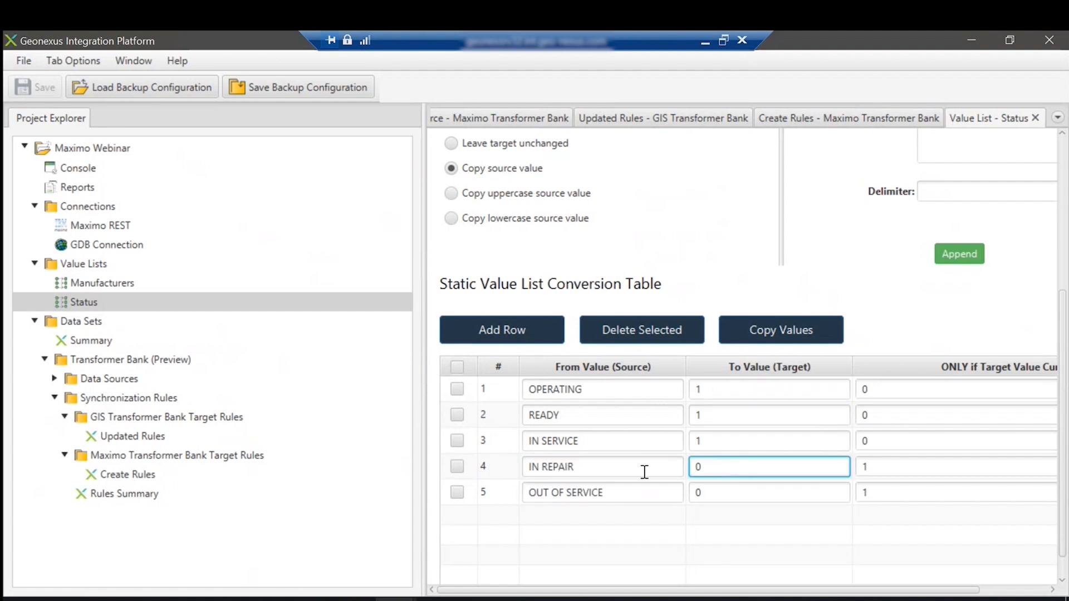
Open the Manufacturers value list and examine how its conversion table pairs source manufacturer codes with target names, starting with ABB
click(128, 285)
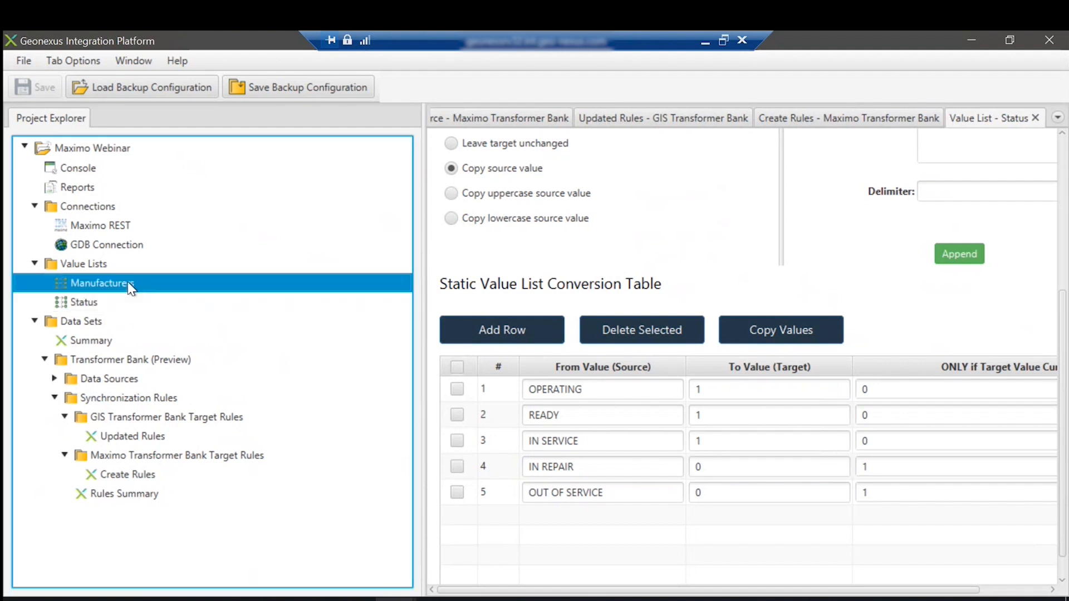
double_click(129, 283)
scroll(606, 402, down, 3)
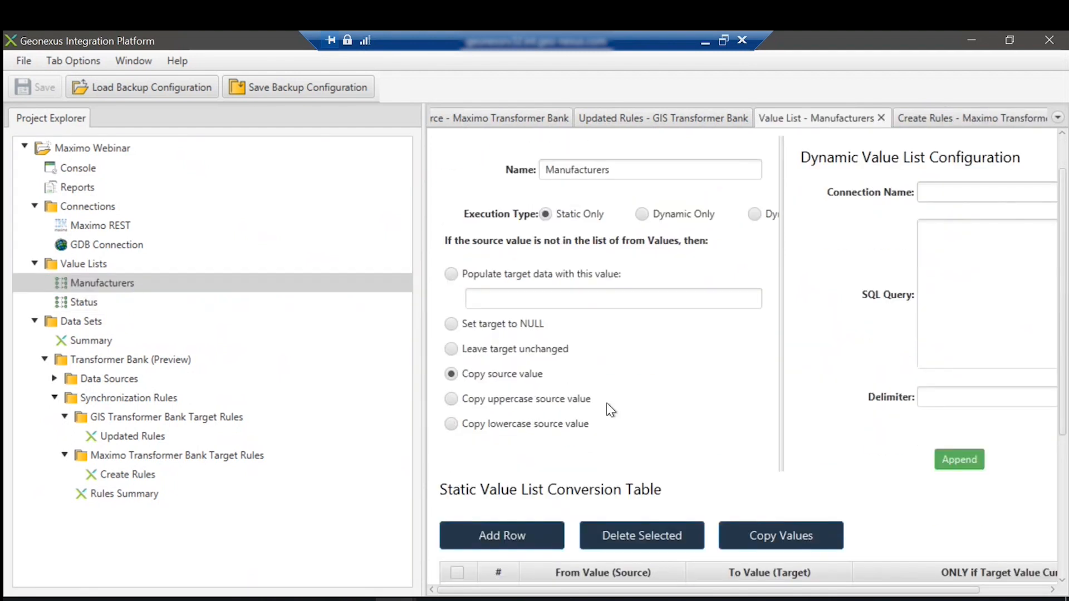
scroll(606, 403, down, 4)
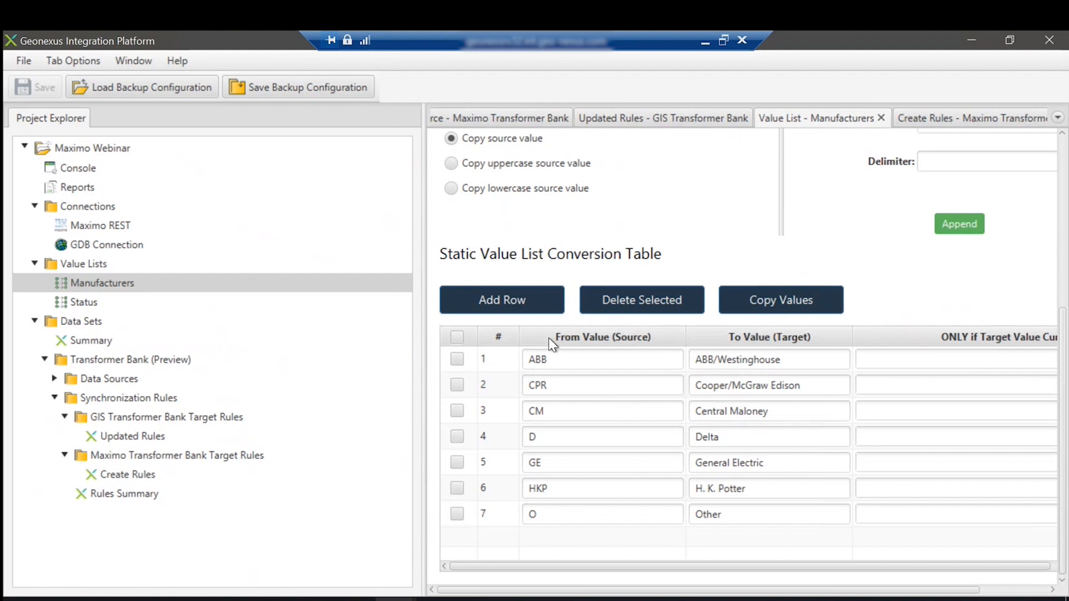
click(557, 361)
drag(557, 362, 529, 360)
click(529, 359)
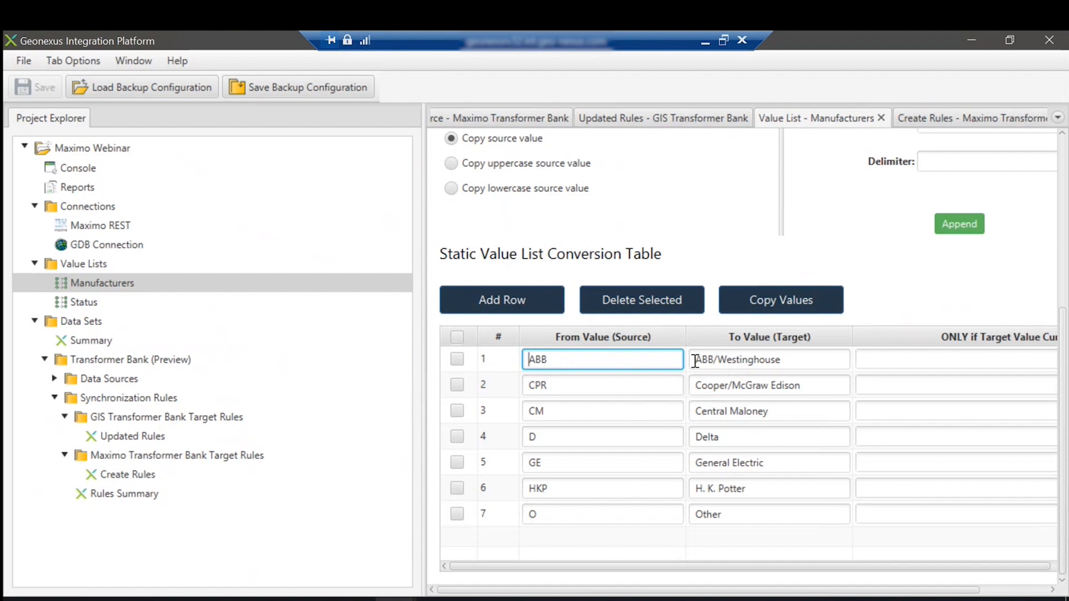
drag(695, 361, 804, 360)
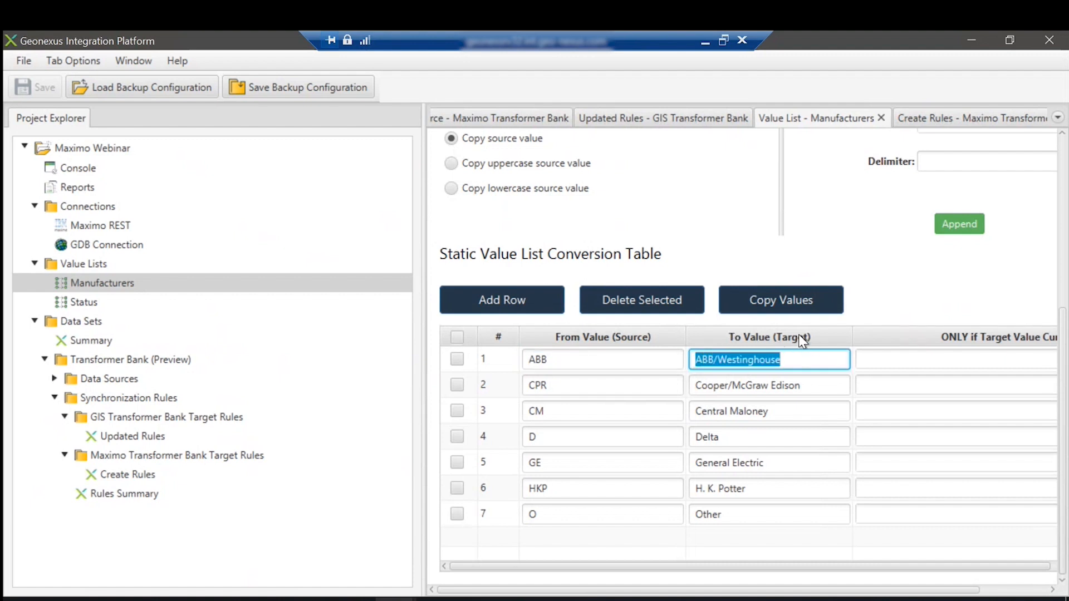
scroll(672, 384, up, 2)
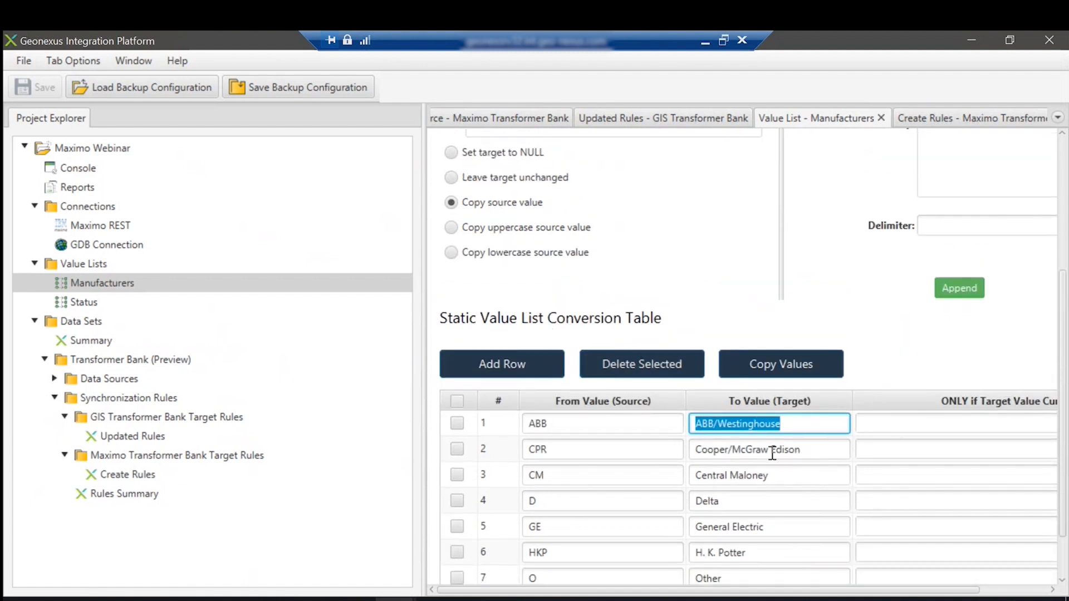
scroll(653, 459, down, 1)
scroll(652, 459, down, 1)
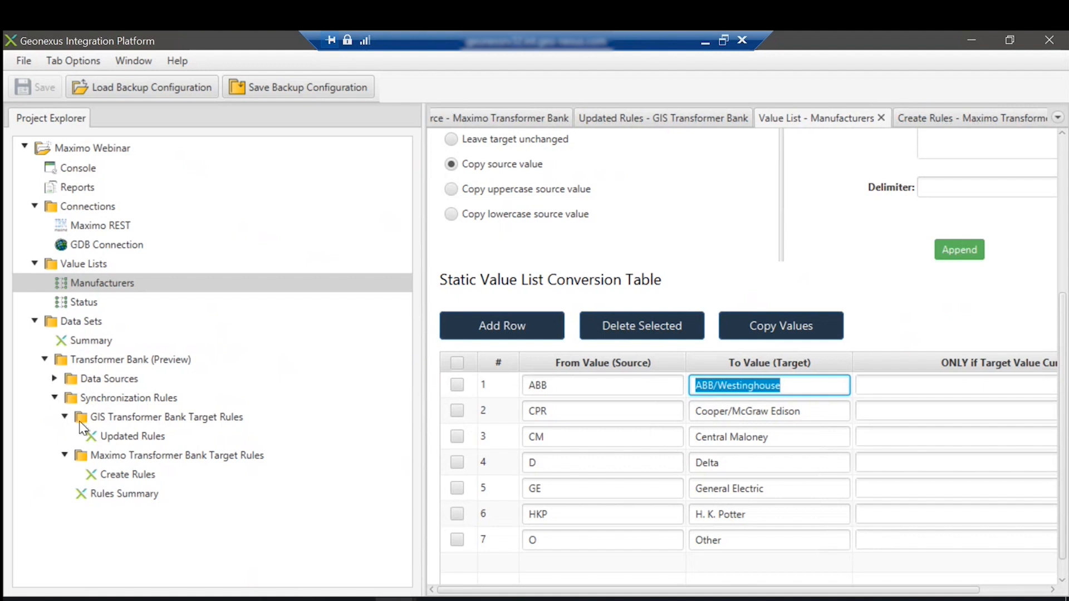
Review the Transformer Bank data set's structure in the project tree, expanding its data sources and selecting the GIS and Maximo entries
click(122, 437)
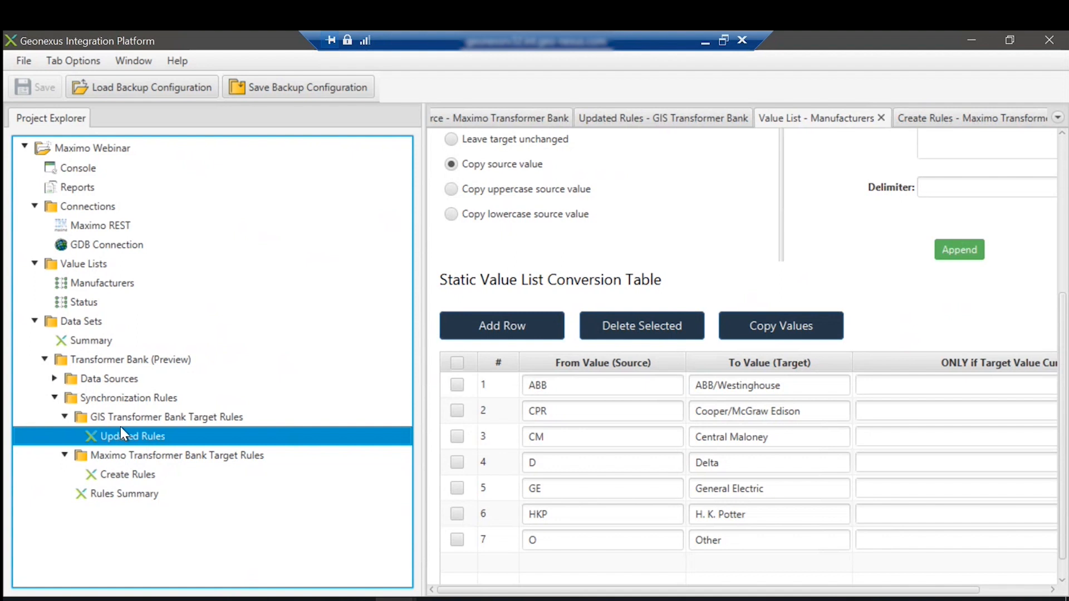
click(88, 323)
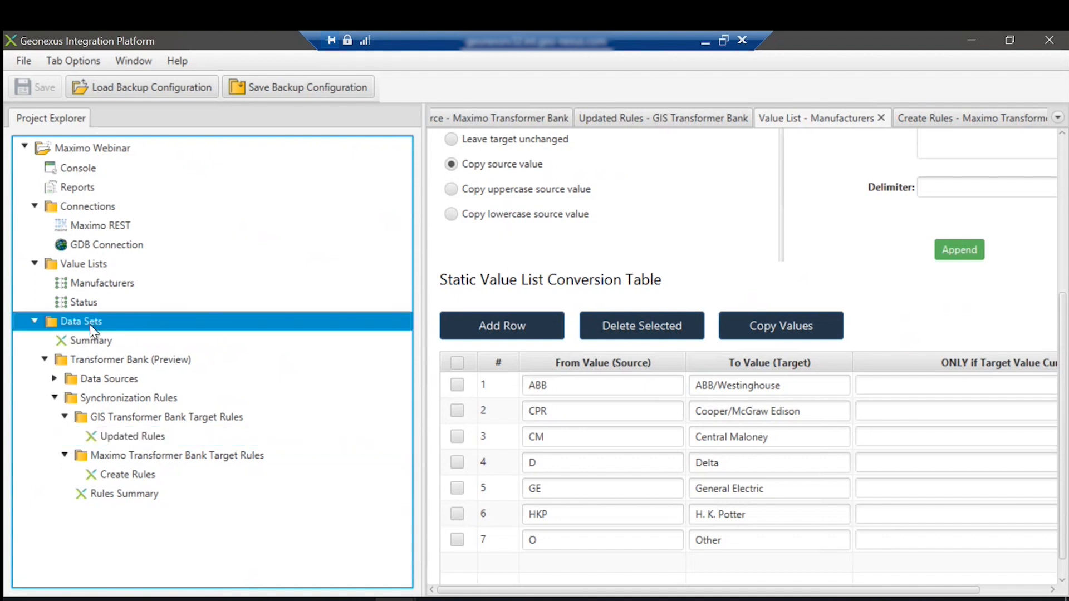
click(108, 359)
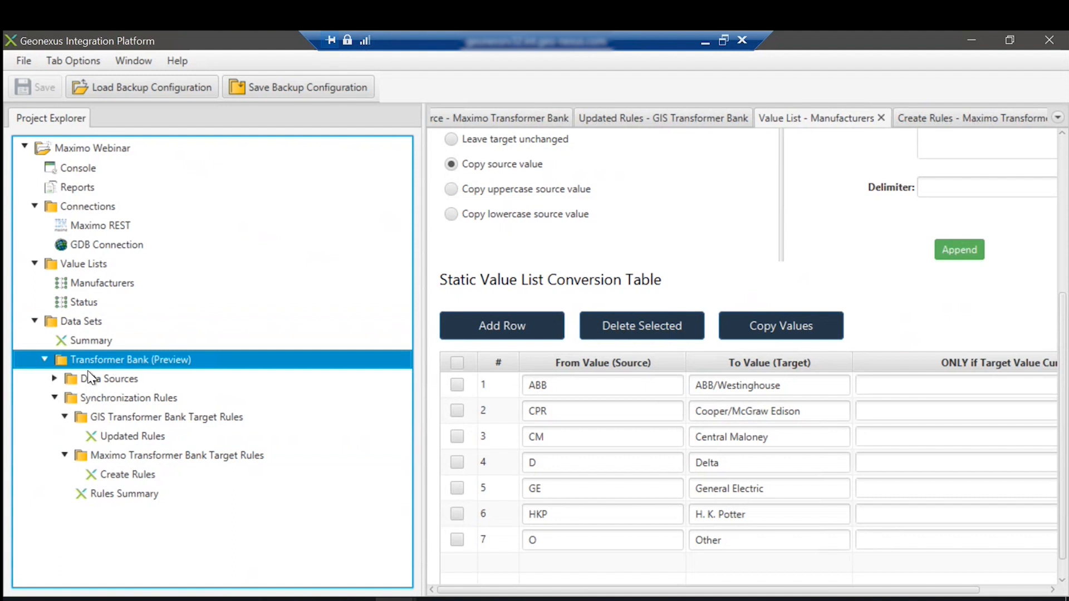
click(55, 378)
click(106, 398)
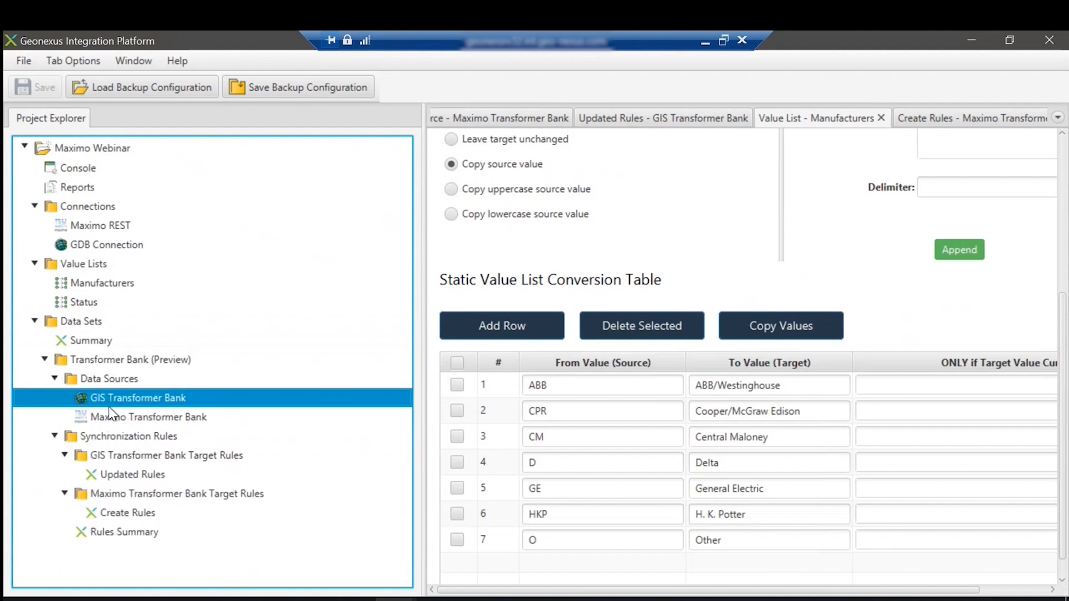
click(115, 418)
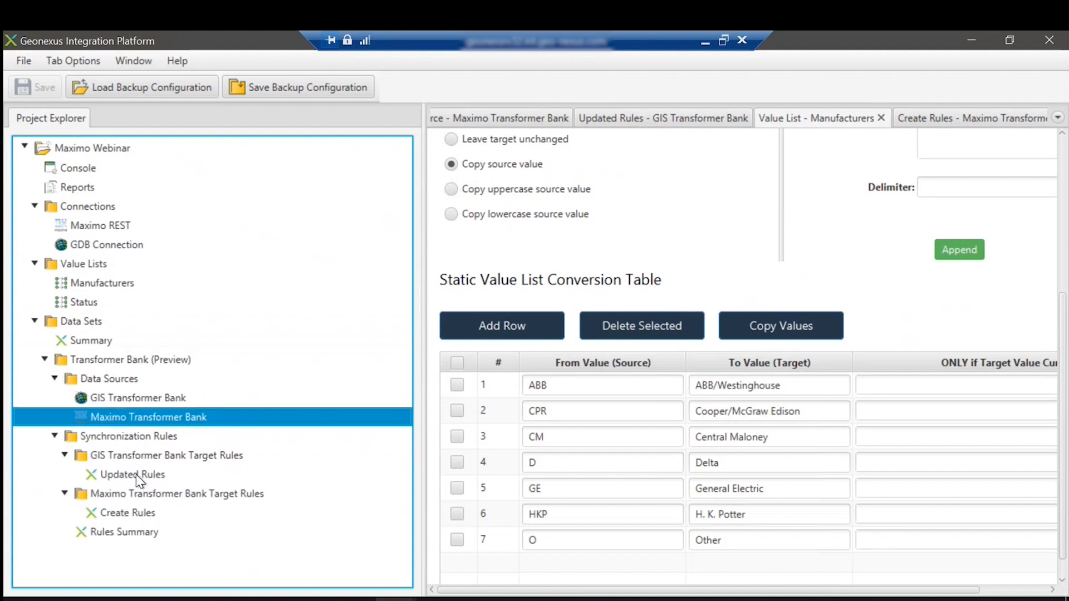